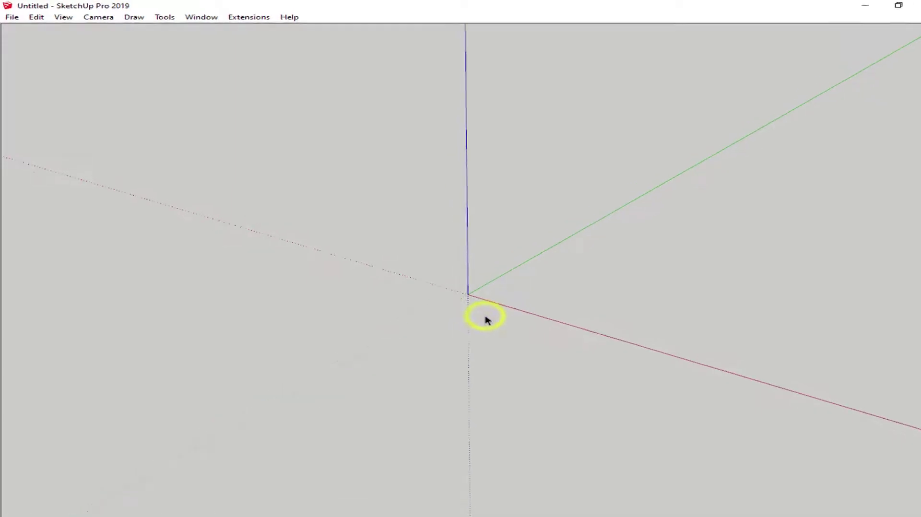
# Enable the Fredo6_FredoScale, Fredo6_JointPushPull and QuadFace Tools toolbars from View > Toolbars
pyautogui.click(66, 18)
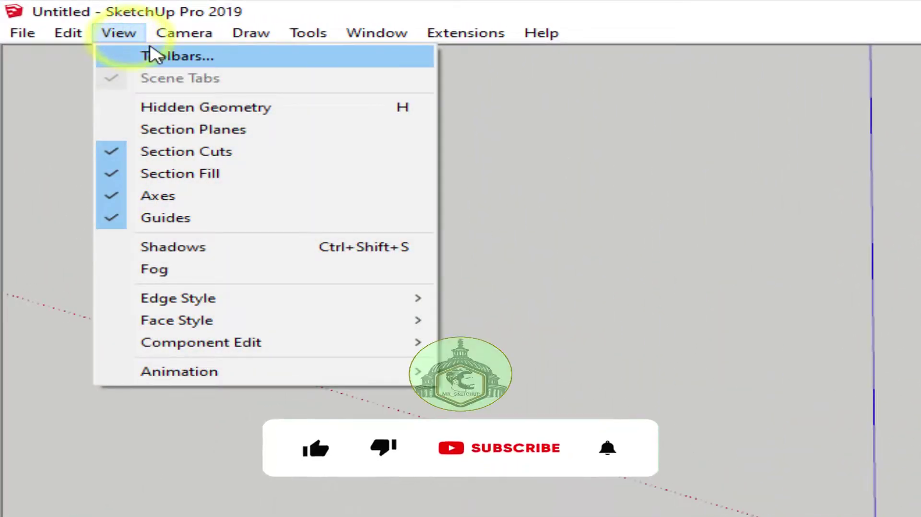
pyautogui.click(149, 55)
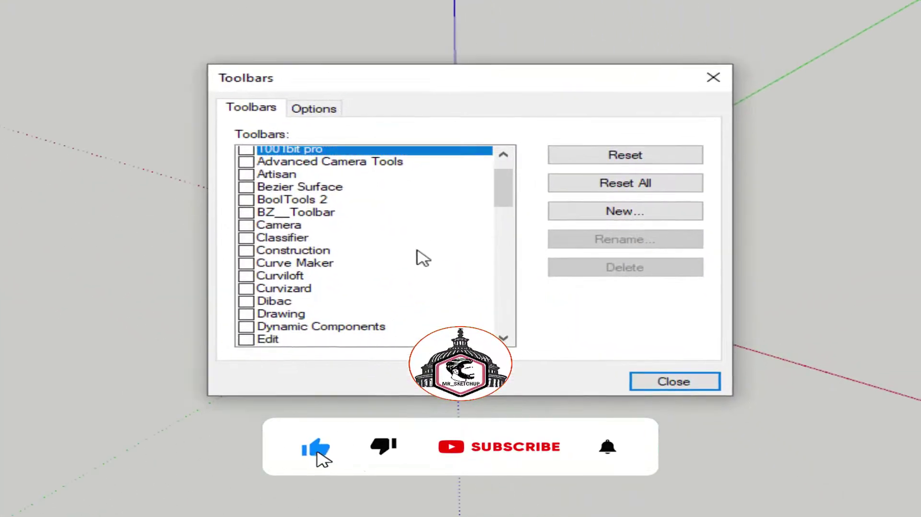
pyautogui.scroll(-2, 421, 264)
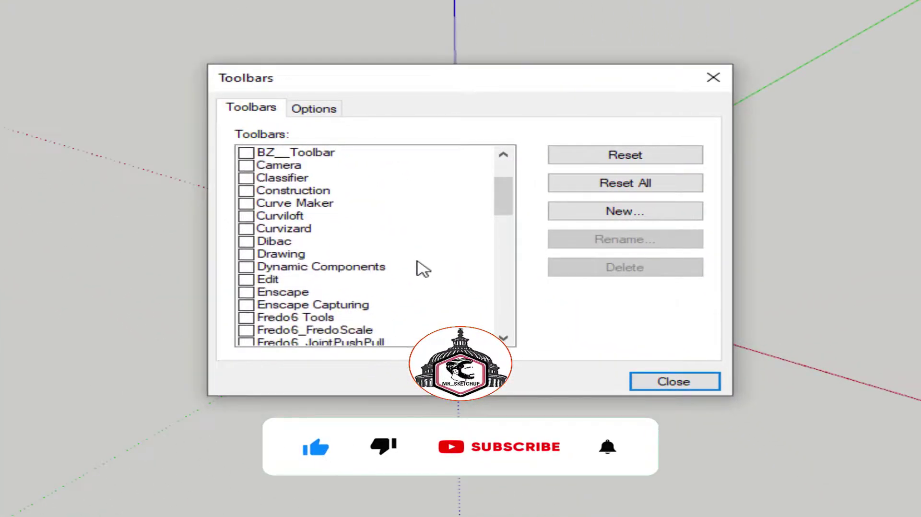
pyautogui.scroll(-1, 419, 271)
pyautogui.click(246, 279)
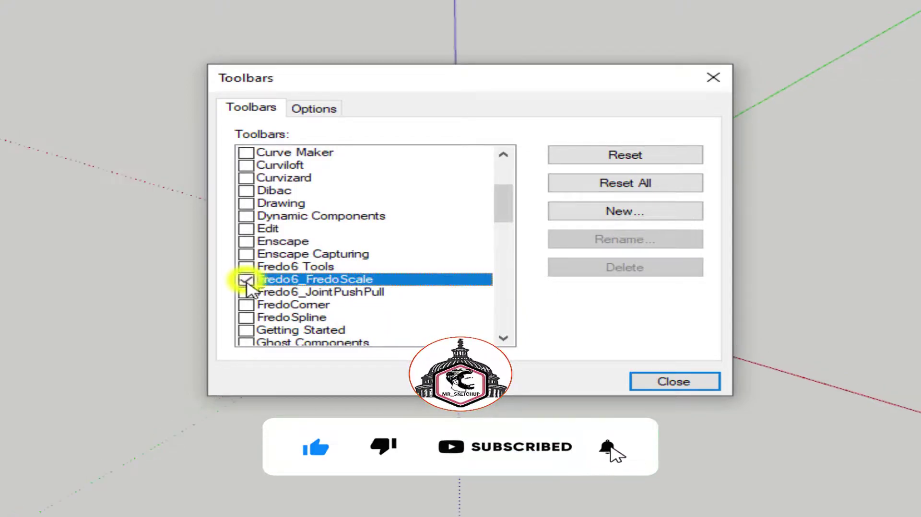
pyautogui.click(244, 293)
pyautogui.scroll(-3, 390, 271)
pyautogui.scroll(-2, 388, 273)
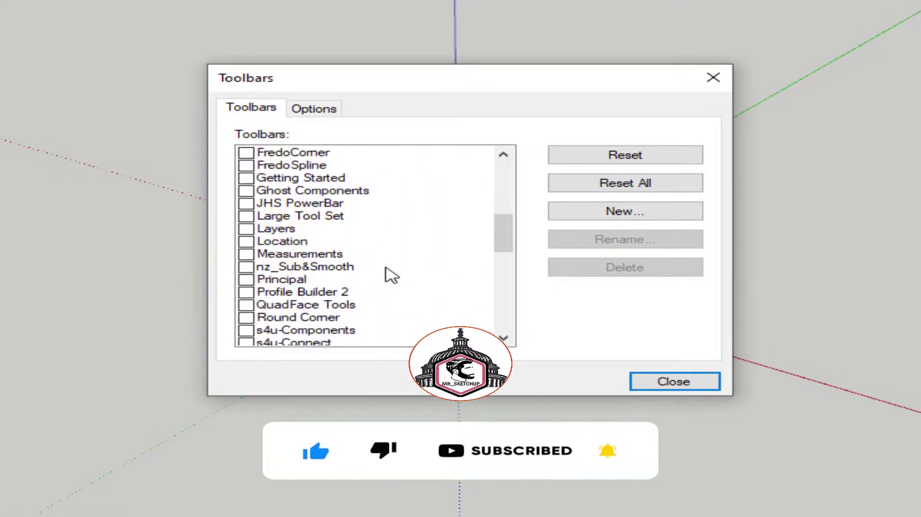
pyautogui.click(246, 305)
# Enable the Vertex Tools and Profile Builder 2 toolbars and close the Toolbars dialog
pyautogui.scroll(-1, 407, 308)
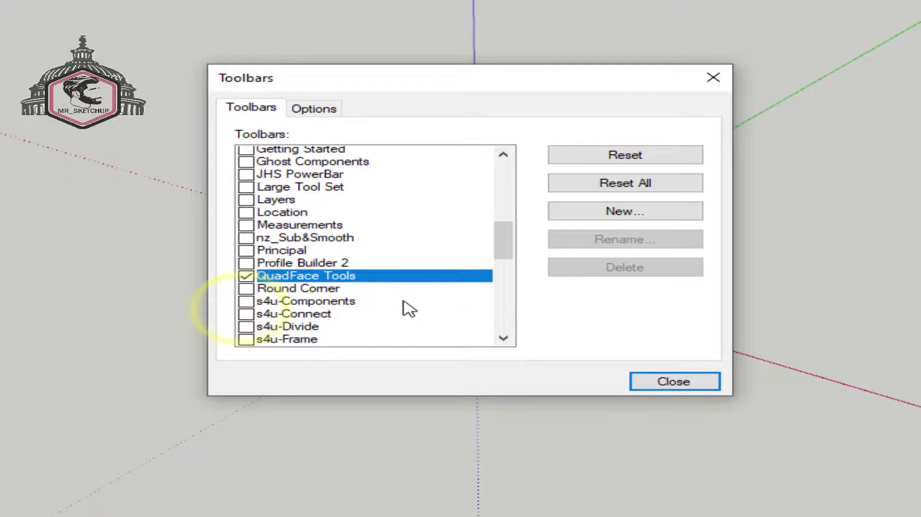
pyautogui.scroll(-2, 408, 309)
pyautogui.scroll(-2, 408, 309)
pyautogui.scroll(-1, 408, 309)
pyautogui.scroll(-1, 408, 309)
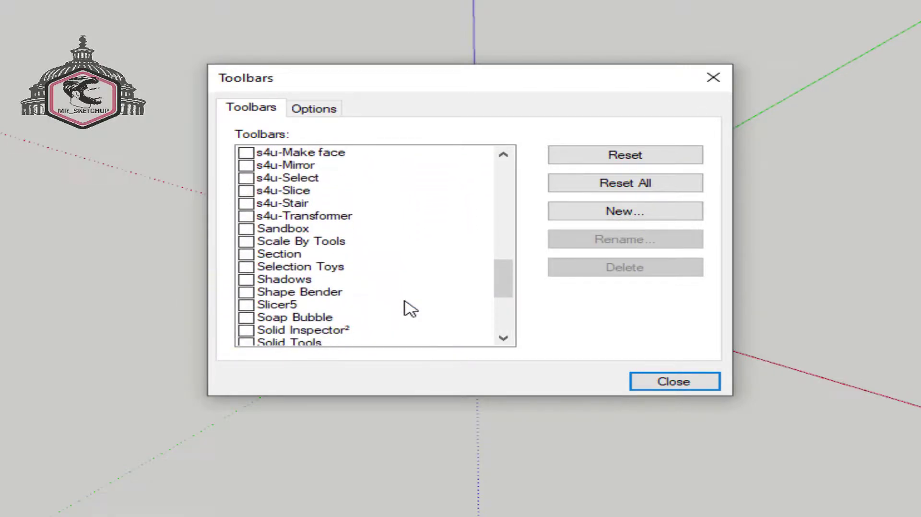
pyautogui.scroll(-1, 406, 309)
pyautogui.scroll(-2, 409, 308)
pyautogui.scroll(-1, 405, 309)
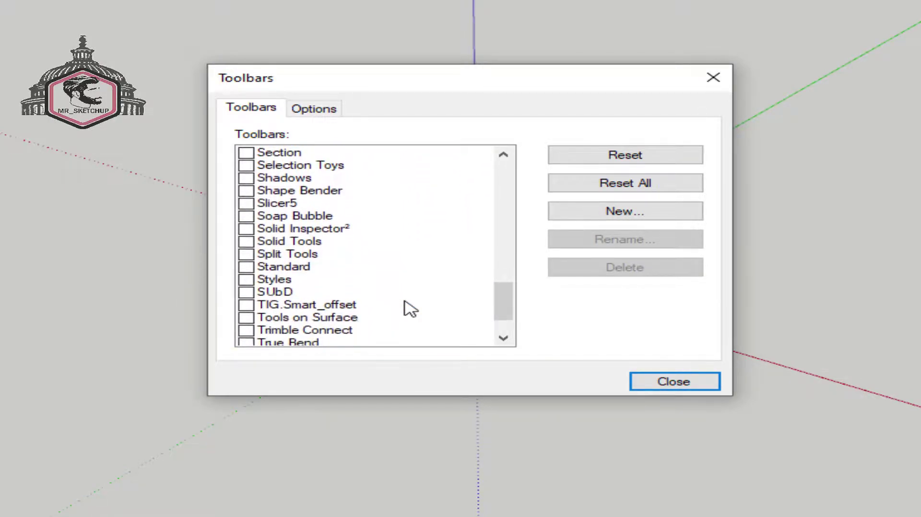
pyautogui.scroll(1, 405, 309)
pyautogui.scroll(-1, 405, 308)
pyautogui.scroll(-2, 403, 307)
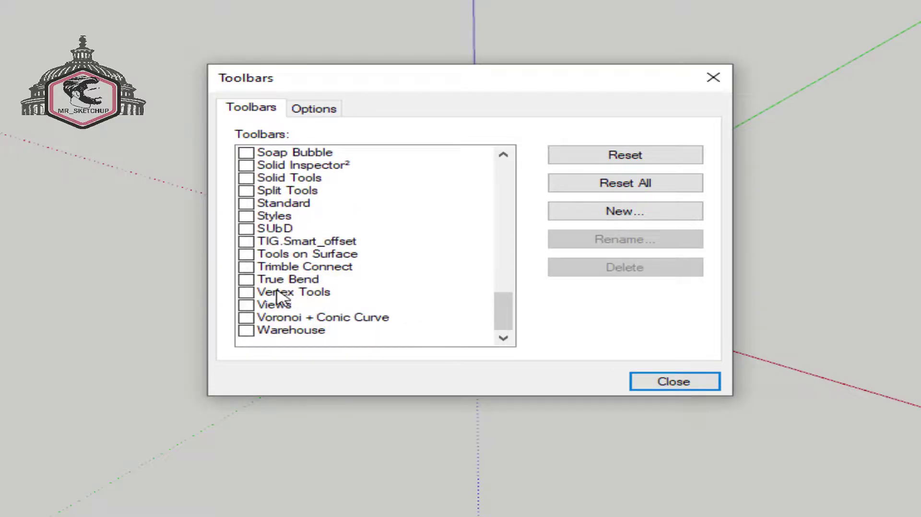
pyautogui.click(246, 292)
pyautogui.scroll(1, 376, 263)
pyautogui.scroll(3, 376, 263)
pyautogui.scroll(3, 379, 264)
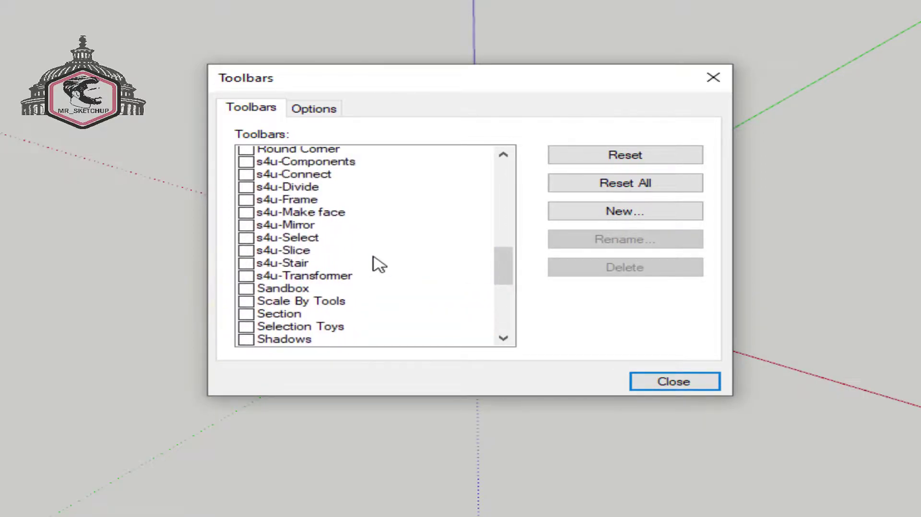
pyautogui.scroll(2, 376, 263)
pyautogui.scroll(2, 355, 261)
pyautogui.click(247, 242)
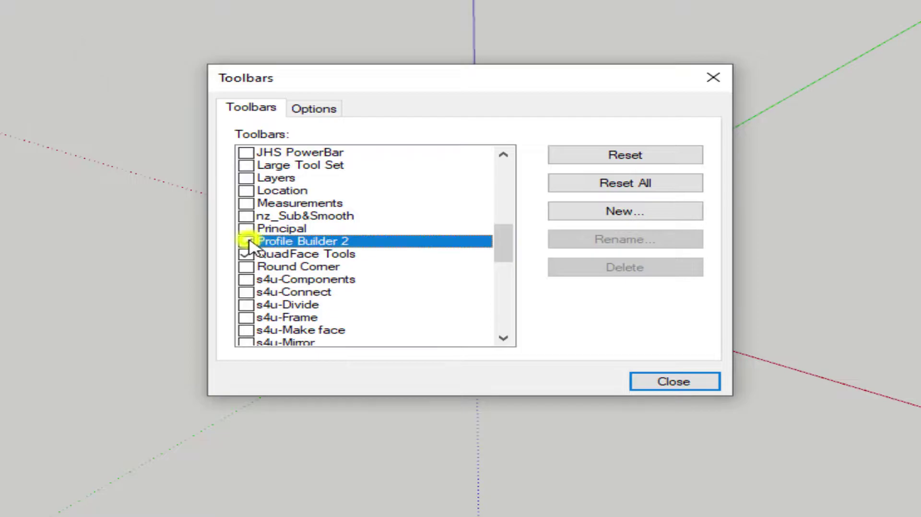
pyautogui.click(713, 78)
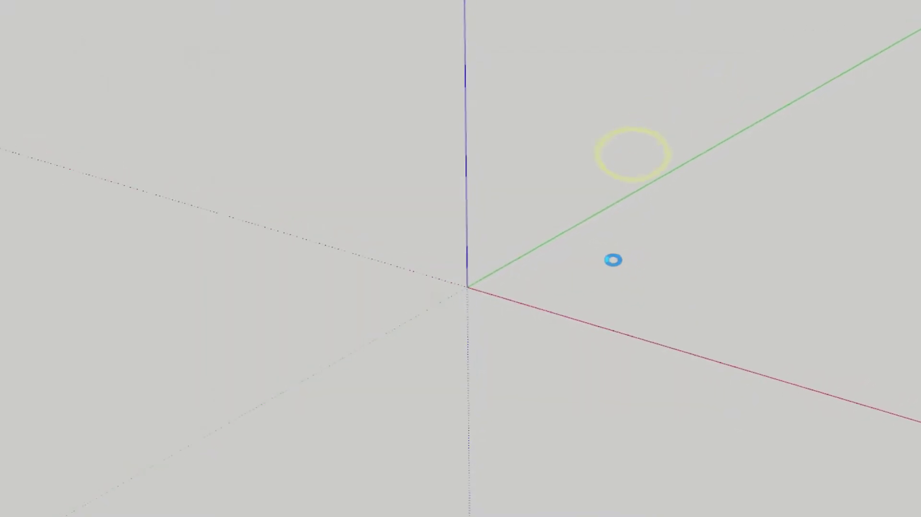
# Draw a radius-40 circle at the origin and pull it up 60 m into a cylinder
pyautogui.press('g')
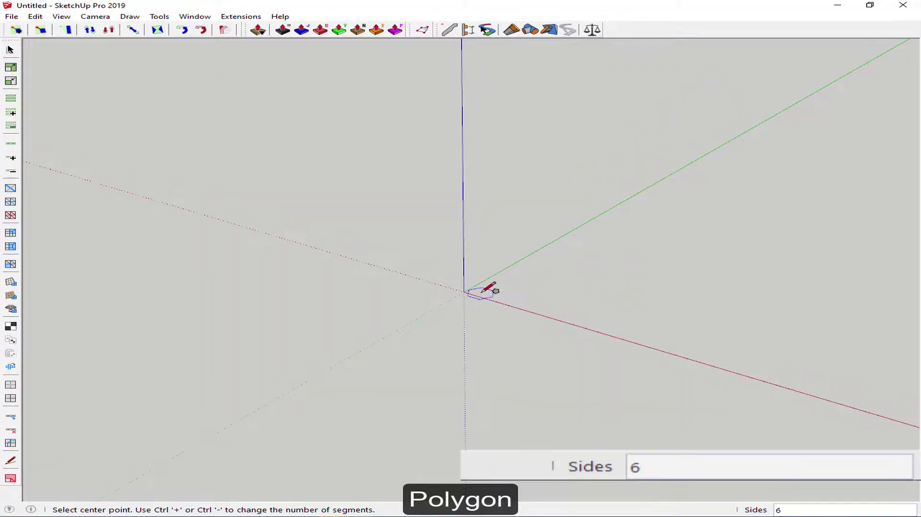
pyautogui.click(465, 291)
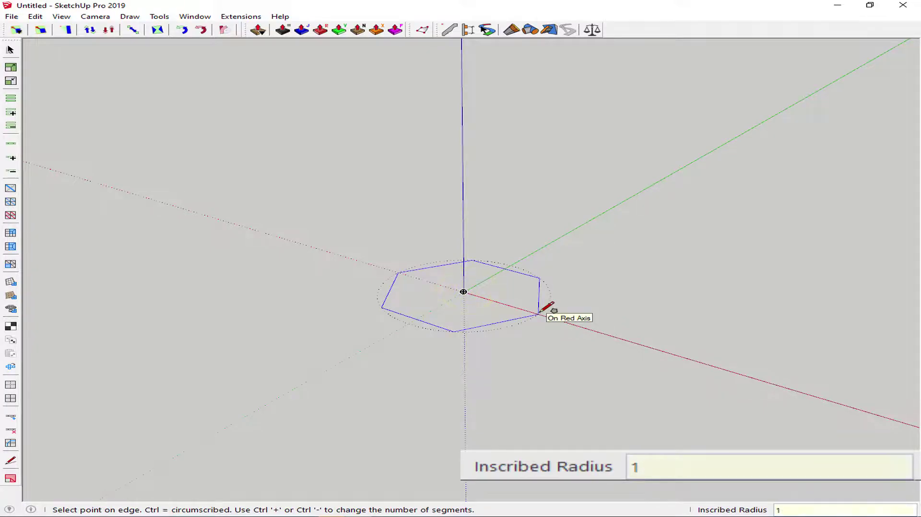
pyautogui.write('0')
pyautogui.press('Return')
pyautogui.press('Return')
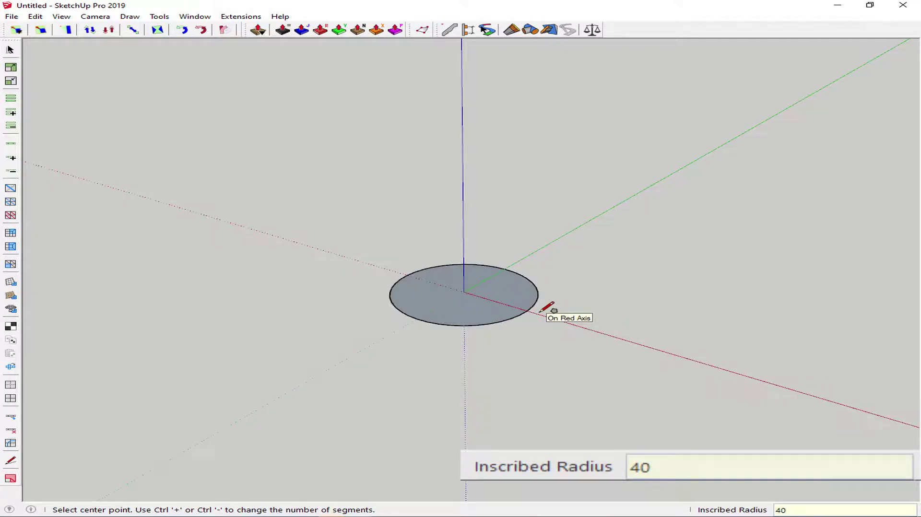
pyautogui.press('p')
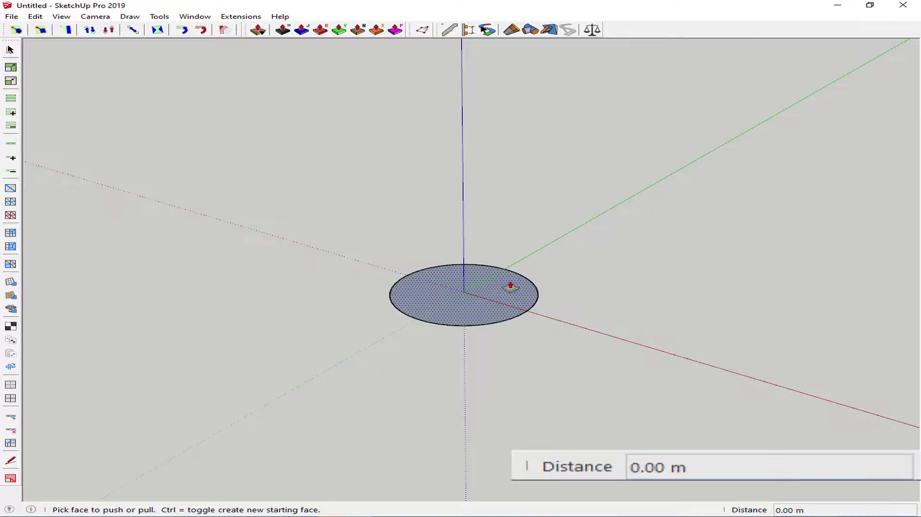
pyautogui.moveTo(510, 283); pyautogui.dragTo(528, 212)
pyautogui.write('60')
pyautogui.press('Return')
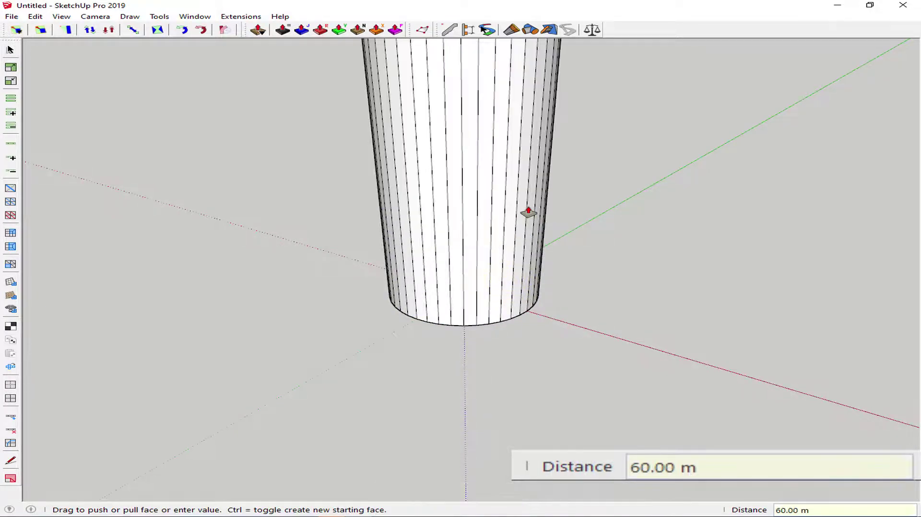
# Delete the cylinder's top face to open it, then select the whole cylinder
pyautogui.press('space')
pyautogui.scroll(-2, 540, 205)
pyautogui.moveTo(539, 205)
pyautogui.keyDown('shift'); pyautogui.mouseDown(button='middle')
pyautogui.moveTo(497, 204)
pyautogui.moveTo(508, 278)
pyautogui.moveTo(454, 275)
pyautogui.moveTo(472, 313)
pyautogui.moveTo(462, 113)
pyautogui.moveTo(450, 94)
pyautogui.moveTo(487, 191)
pyautogui.mouseUp(button='middle'); pyautogui.keyUp('shift')
pyautogui.click(454, 275)
pyautogui.press('Delete')
pyautogui.click(468, 275)
pyautogui.hotkey('ctrl', 'a')
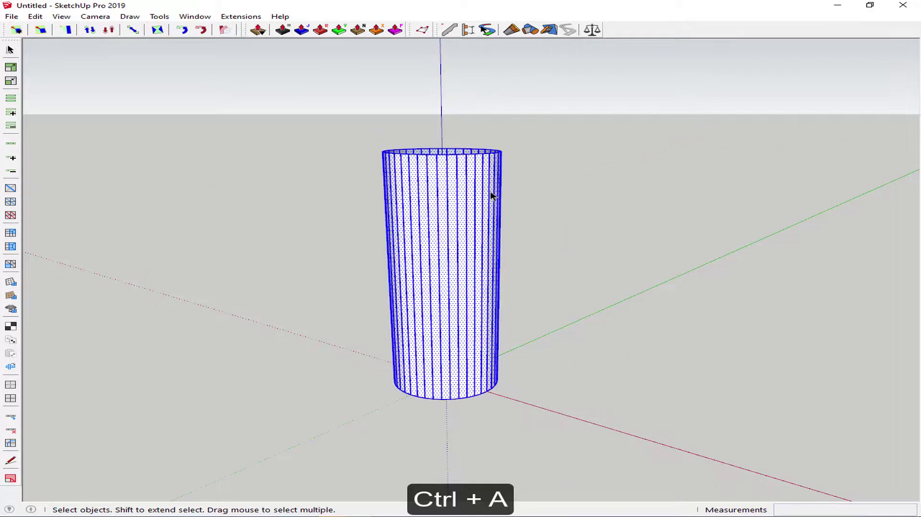
# Twist the cylinder's top 90° using FredoScale Box Twisting
pyautogui.click(163, 28)
pyautogui.moveTo(380, 127); pyautogui.dragTo(442, 287, button='middle')
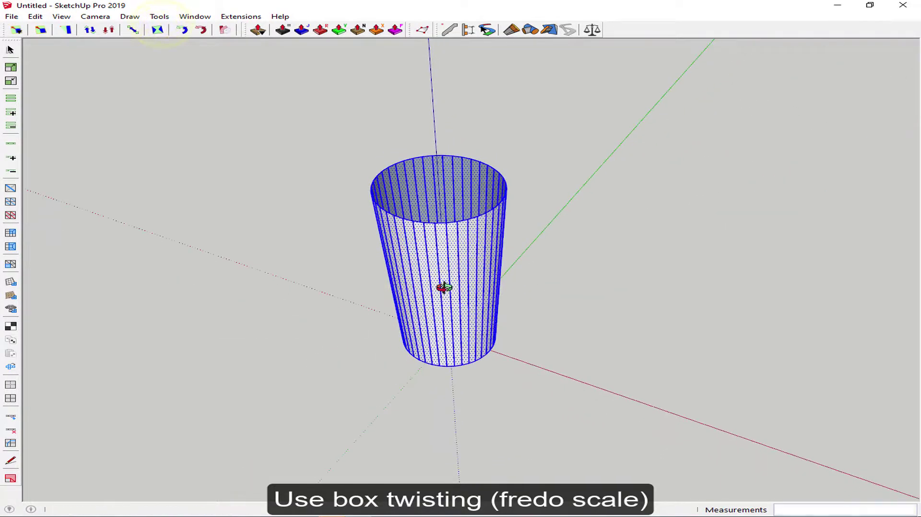
pyautogui.click(436, 188)
pyautogui.click(556, 214)
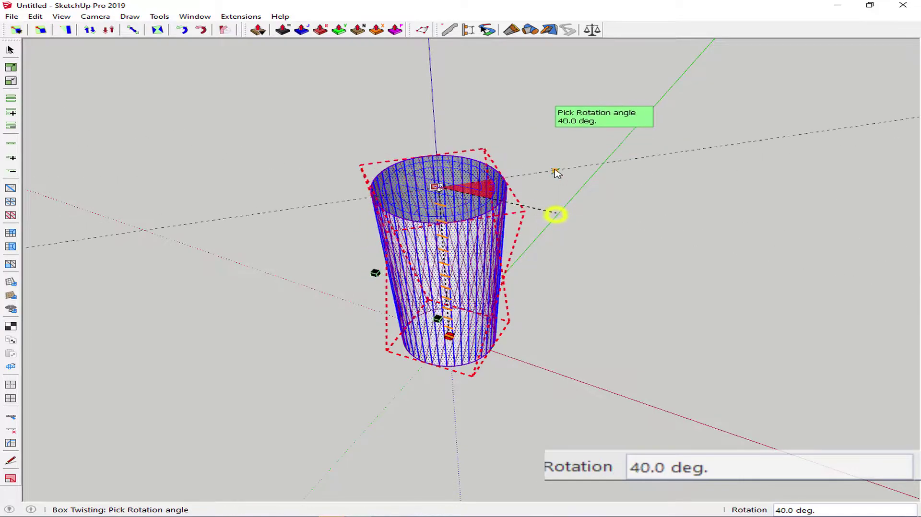
pyautogui.write('90')
pyautogui.press('Return')
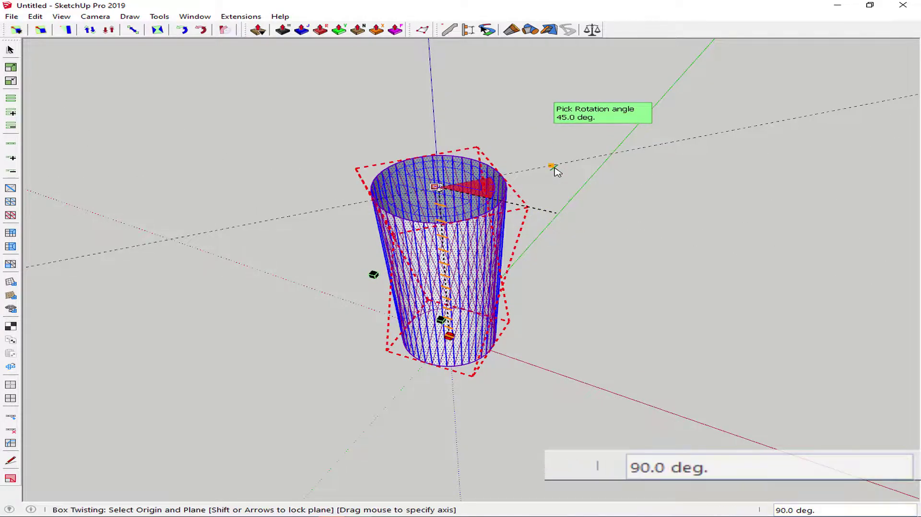
pyautogui.press('space')
# Delete one spiral face strip and erase its leftover top and bottom rim edges
pyautogui.click(605, 203)
pyautogui.scroll(2, 451, 235)
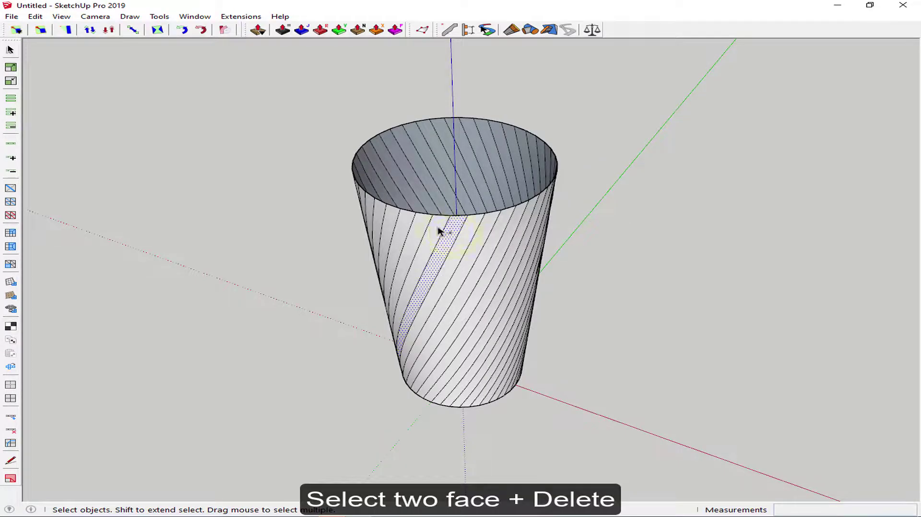
pyautogui.press('Delete')
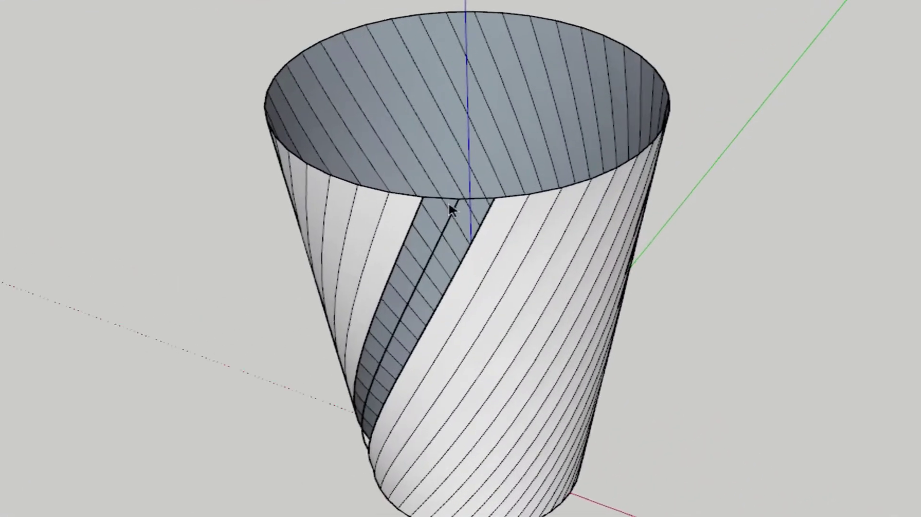
pyautogui.press('e')
pyautogui.moveTo(429, 192); pyautogui.dragTo(502, 185)
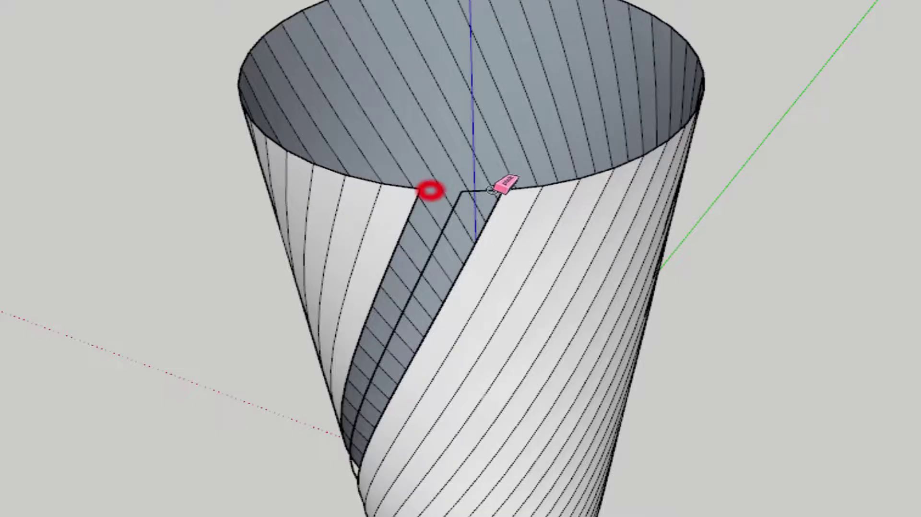
pyautogui.scroll(-3, 487, 189)
pyautogui.moveTo(435, 289)
pyautogui.mouseDown(button='middle')
pyautogui.moveTo(596, 319)
pyautogui.moveTo(822, 274)
pyautogui.mouseUp(button='middle')
pyautogui.scroll(3, 457, 425)
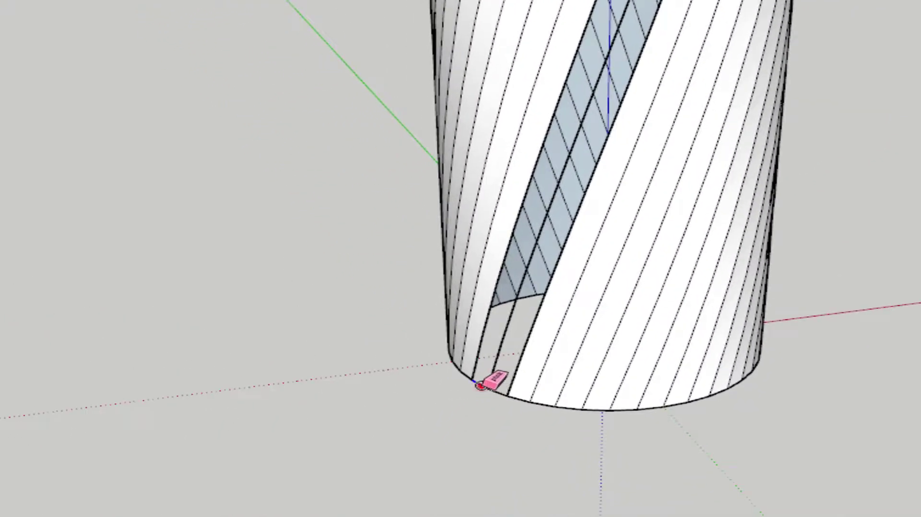
pyautogui.moveTo(479, 386); pyautogui.dragTo(496, 391)
pyautogui.press('space')
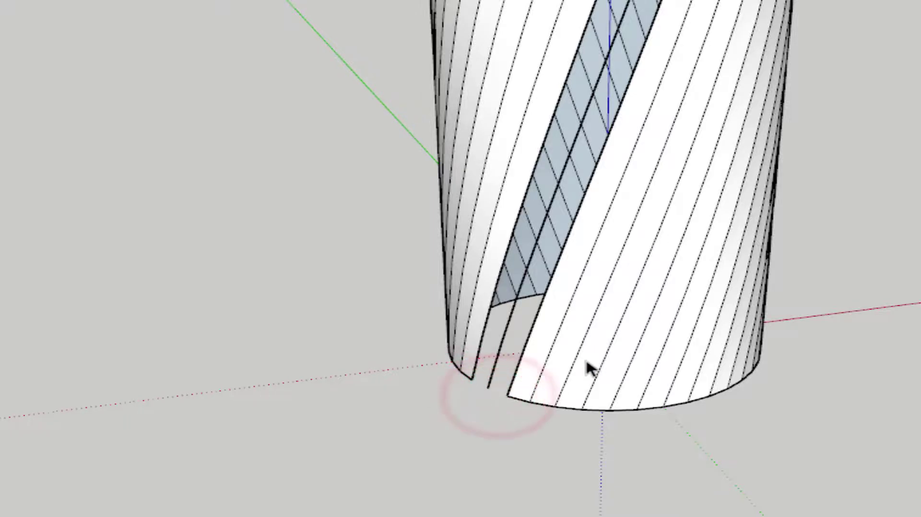
# Select and delete the whole cylinder surface, leaving only the spiral curve
pyautogui.tripleClick(586, 358)
pyautogui.scroll(-2, 552, 370)
pyautogui.moveTo(551, 370); pyautogui.dragTo(504, 380, button='middle')
pyautogui.press('Delete')
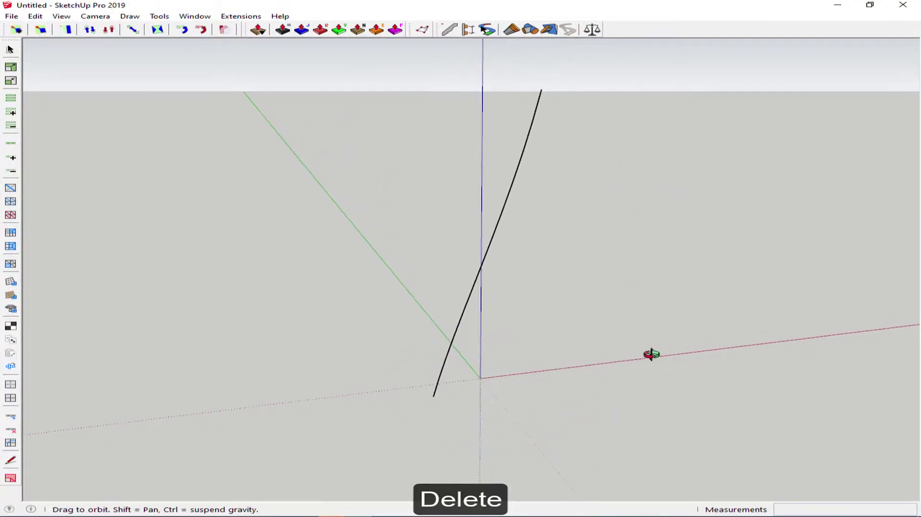
pyautogui.moveTo(651, 354); pyautogui.dragTo(387, 405, button='middle')
# Rotate-copy the spiral curve 20 times around the origin, then select all lattice lines
pyautogui.hotkey('ctrl', 'a')
pyautogui.press('q')
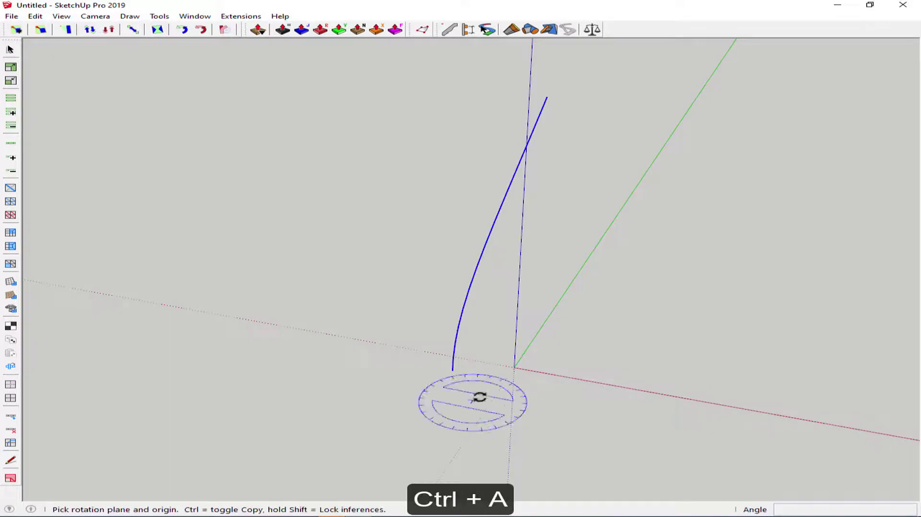
pyautogui.click(514, 368)
pyautogui.click(547, 372)
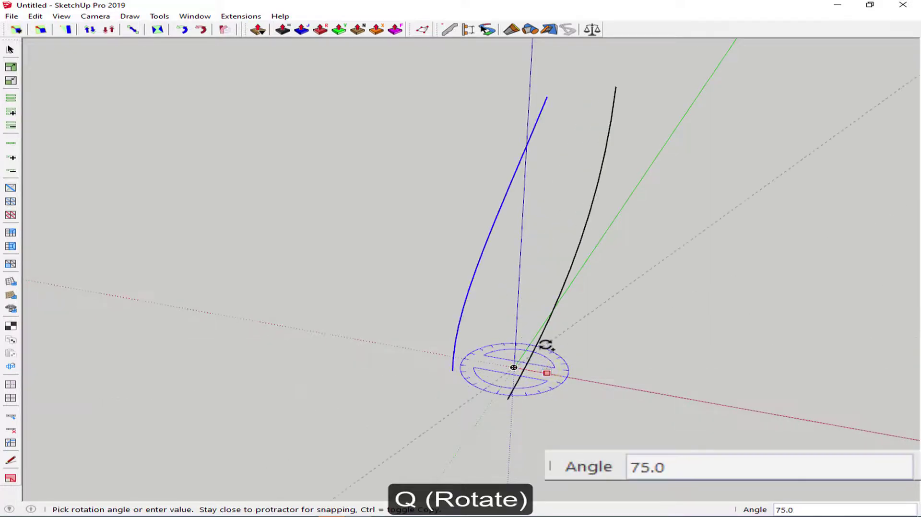
pyautogui.press('Return')
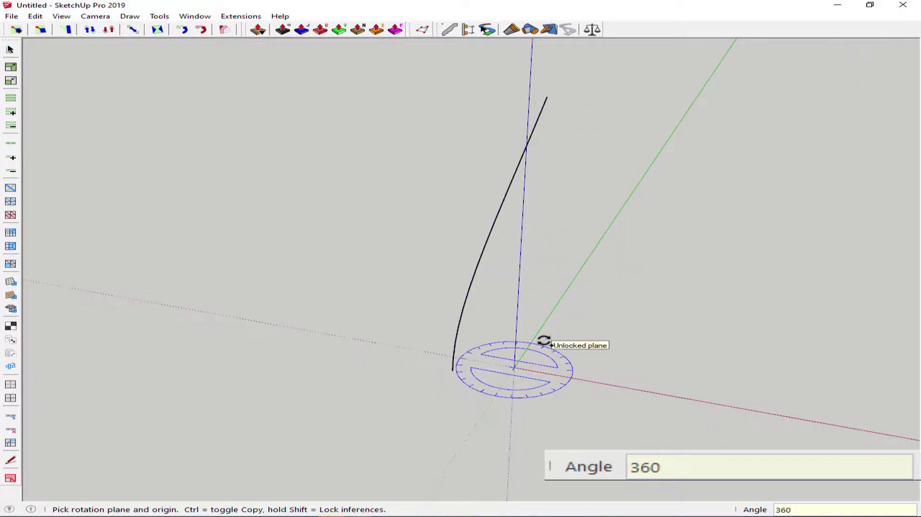
pyautogui.press('Return')
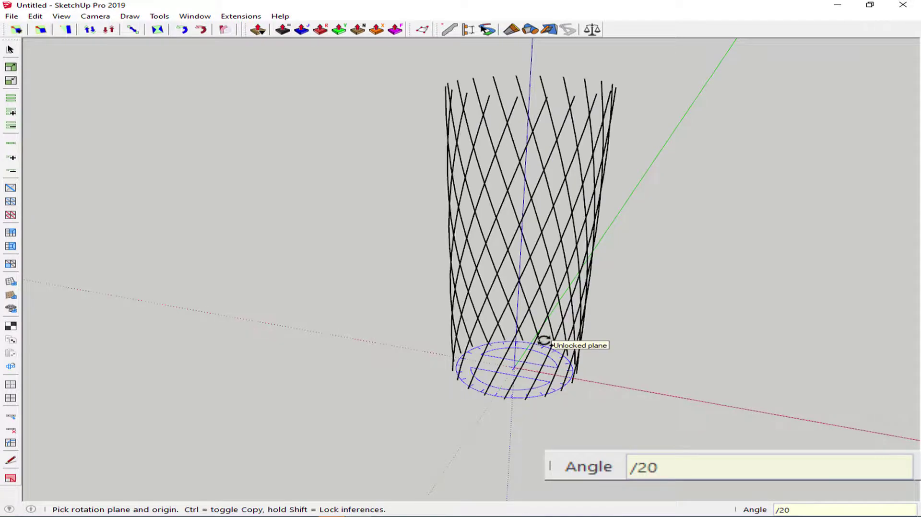
pyautogui.hotkey('ctrl', 'a')
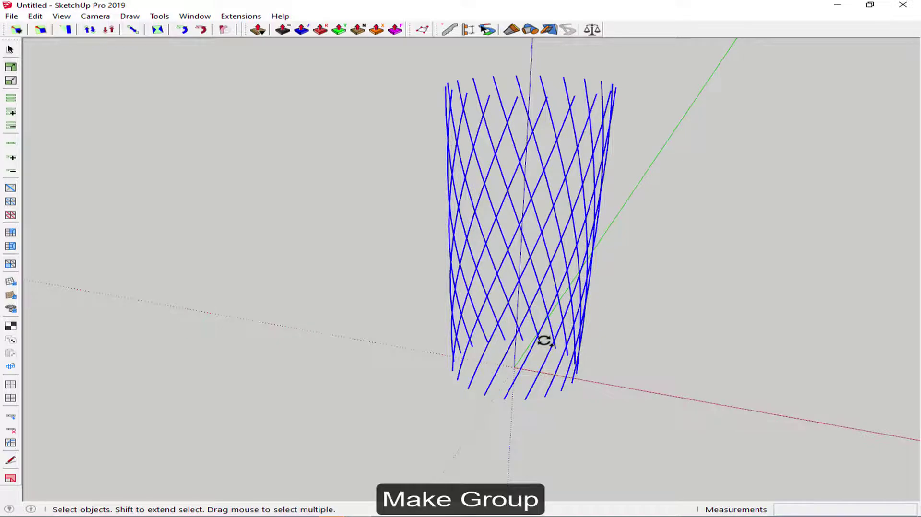
# Group the lattice lines and wrap the group in a 3×3×5 NxN FFD cage
pyautogui.press('g')
pyautogui.rightClick(545, 283)
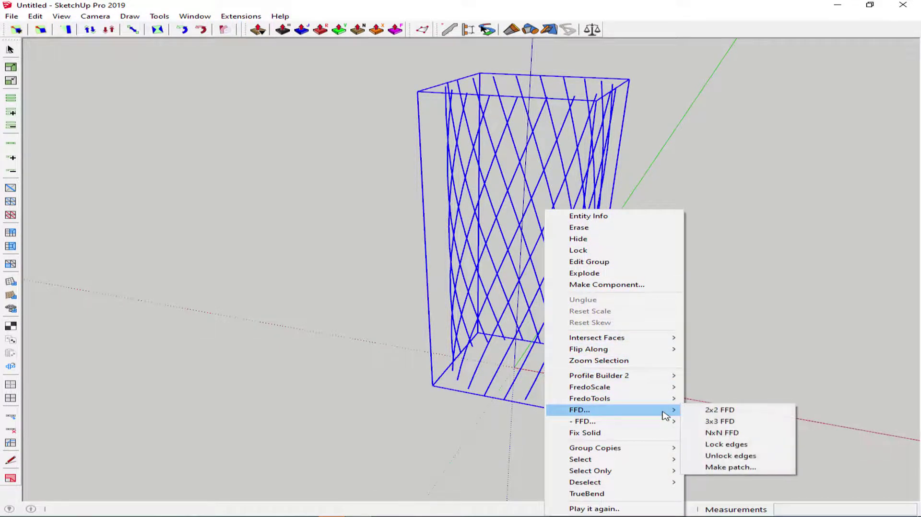
pyautogui.moveTo(612, 410)
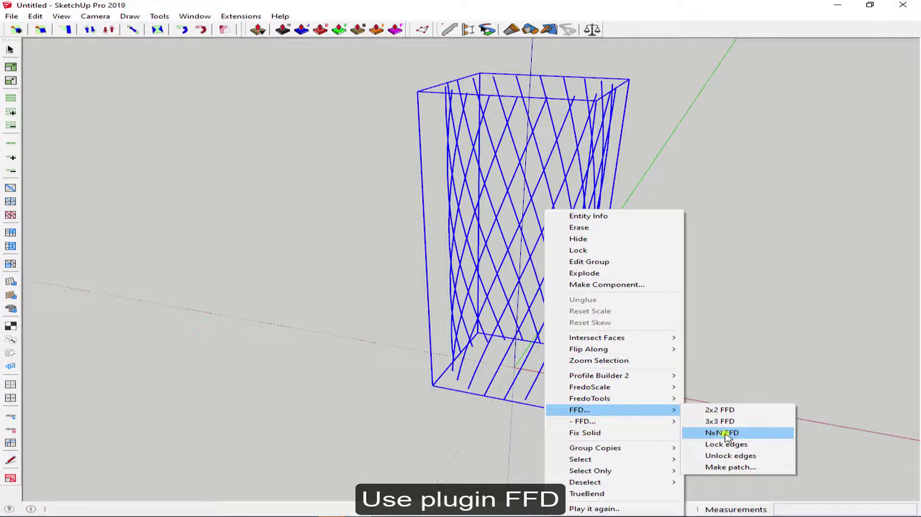
pyautogui.click(725, 433)
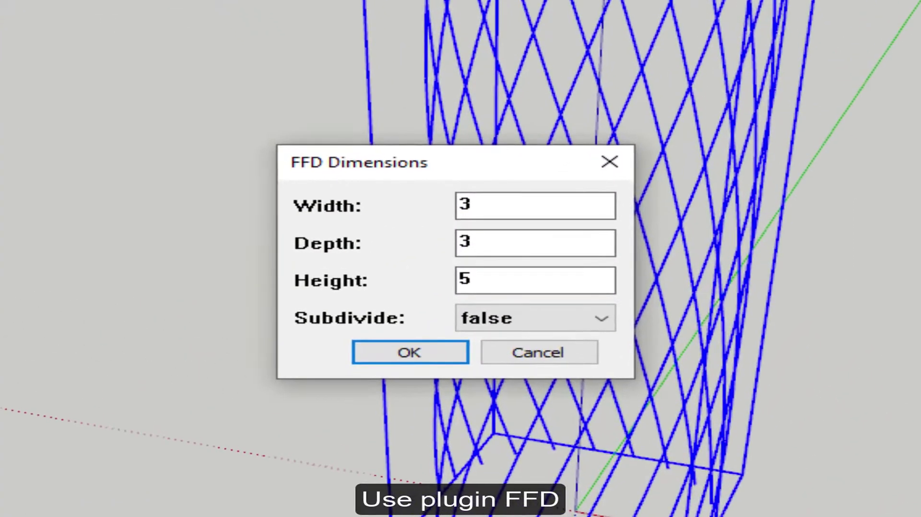
pyautogui.click(417, 362)
pyautogui.moveTo(431, 312)
pyautogui.mouseDown(button='middle')
pyautogui.moveTo(647, 248)
pyautogui.moveTo(494, 334)
pyautogui.mouseUp(button='middle')
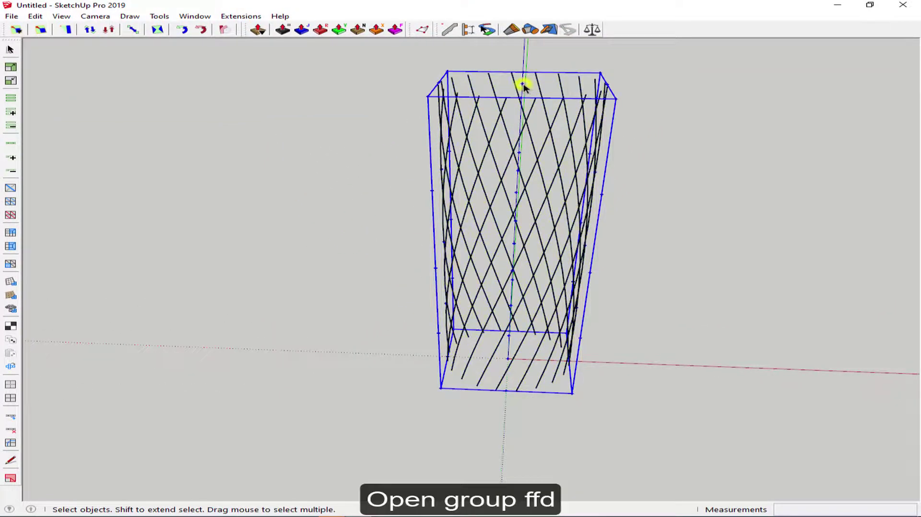
# Inside the FFD group, scale the top and bottom control points 1.5 along blue
pyautogui.doubleClick(524, 82)
pyautogui.moveTo(600, 146); pyautogui.dragTo(401, 78, button='middle')
pyautogui.moveTo(389, 62); pyautogui.dragTo(692, 102)
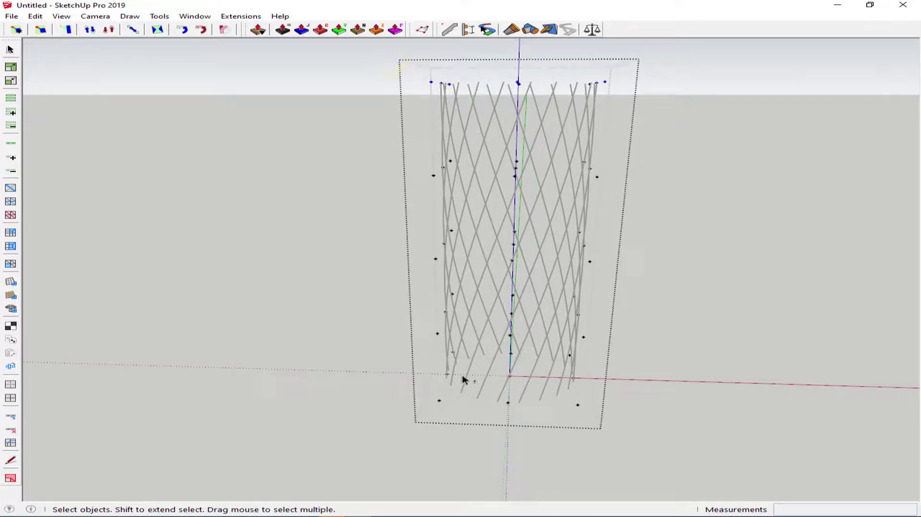
pyautogui.moveTo(380, 347); pyautogui.dragTo(468, 298, button='middle')
pyautogui.keyDown('shift'); pyautogui.moveTo(374, 354); pyautogui.dragTo(672, 442); pyautogui.keyUp('shift')
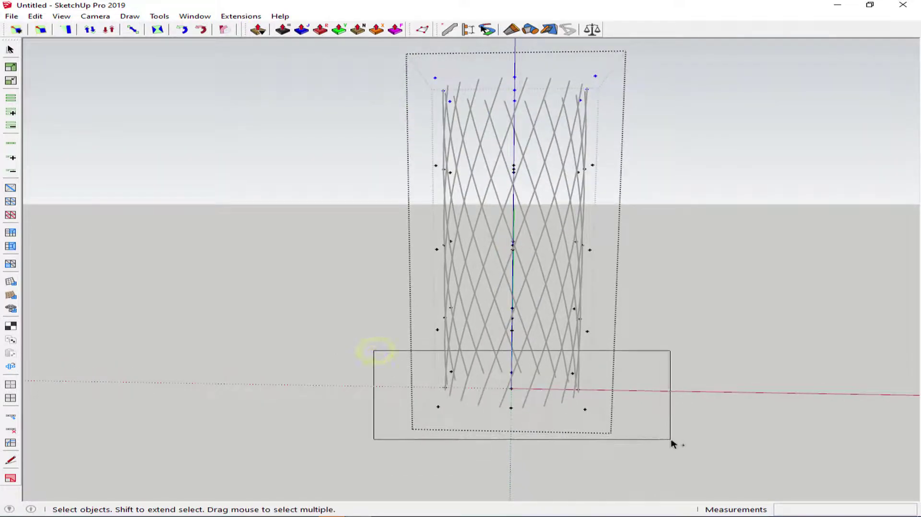
pyautogui.moveTo(672, 442)
pyautogui.mouseDown(button='middle')
pyautogui.moveTo(524, 432)
pyautogui.moveTo(473, 439)
pyautogui.mouseUp(button='middle')
pyautogui.press('s')
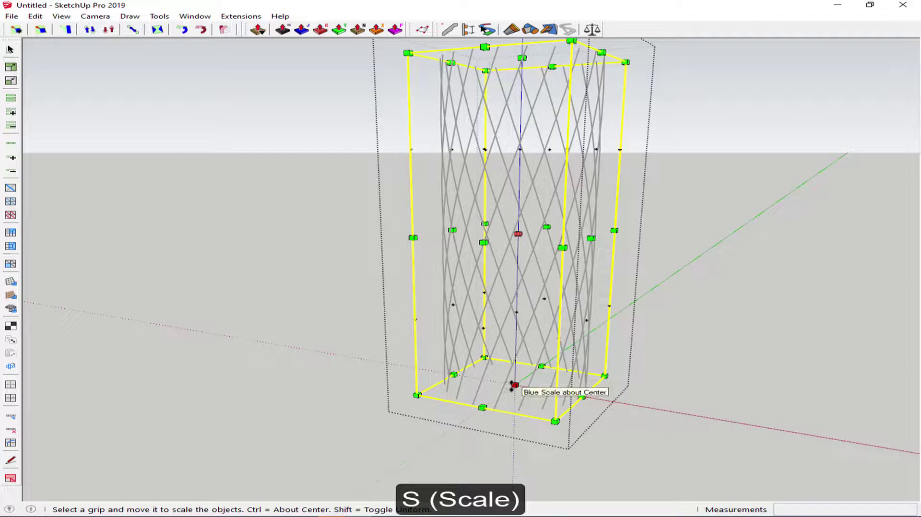
pyautogui.keyDown('ctrl'); pyautogui.moveTo(512, 385); pyautogui.dragTo(512, 438); pyautogui.keyUp('ctrl')
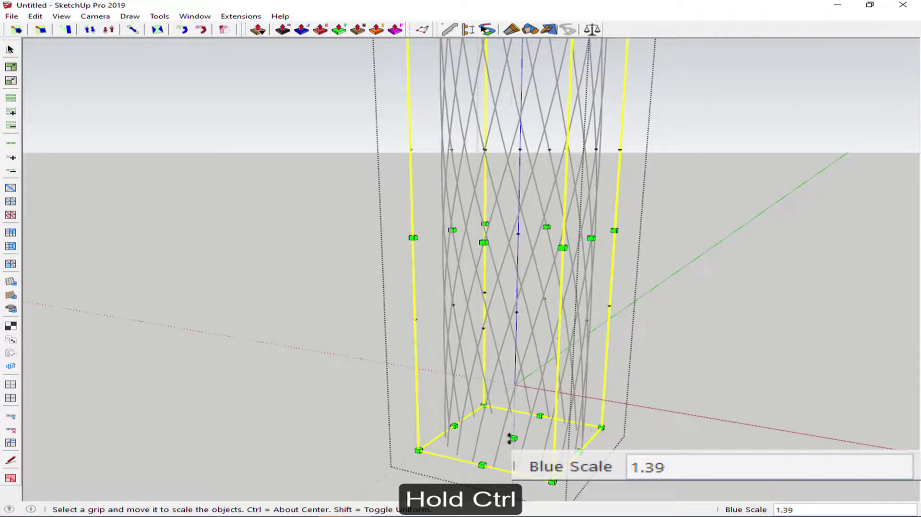
pyautogui.write('1.')
pyautogui.press('Return')
pyautogui.press('space')
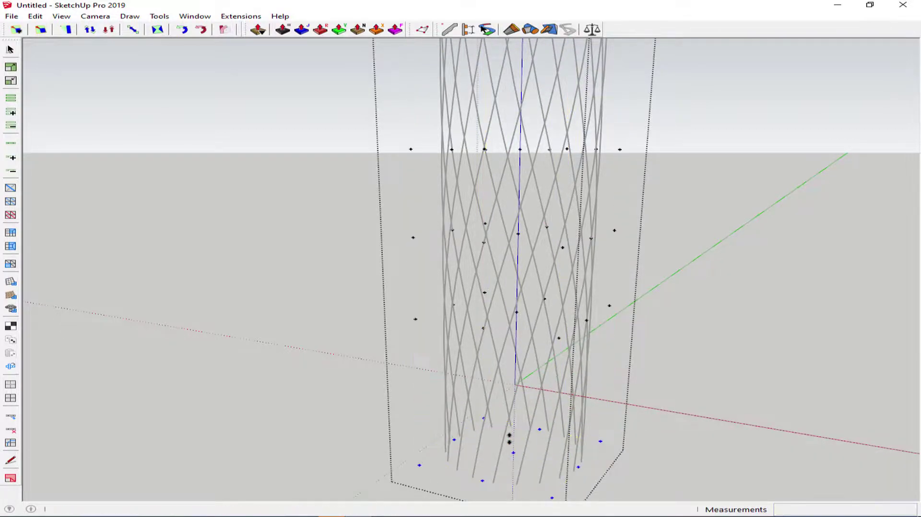
# Scale the middle control points to 0.5 along the red and green axes
pyautogui.scroll(-2, 436, 245)
pyautogui.moveTo(603, 392); pyautogui.dragTo(604, 392)
pyautogui.scroll(2, 572, 345)
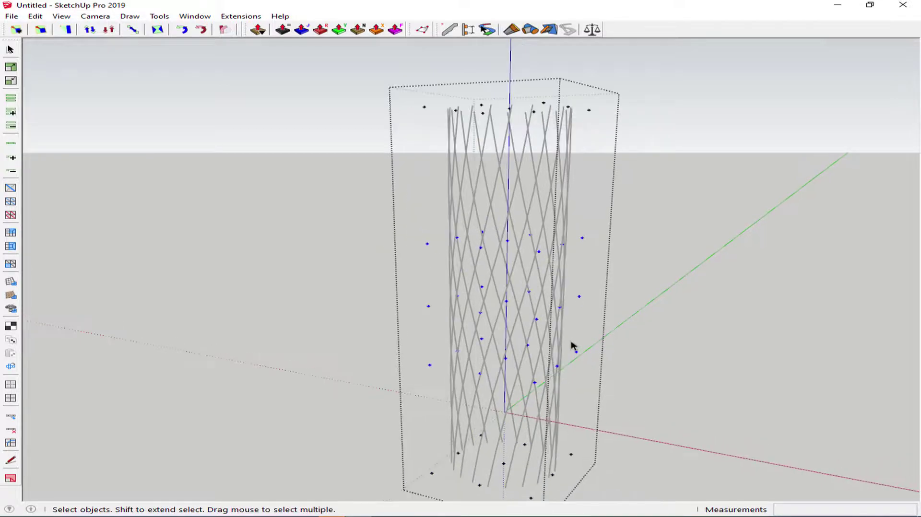
pyautogui.press('s')
pyautogui.moveTo(559, 309); pyautogui.dragTo(533, 305)
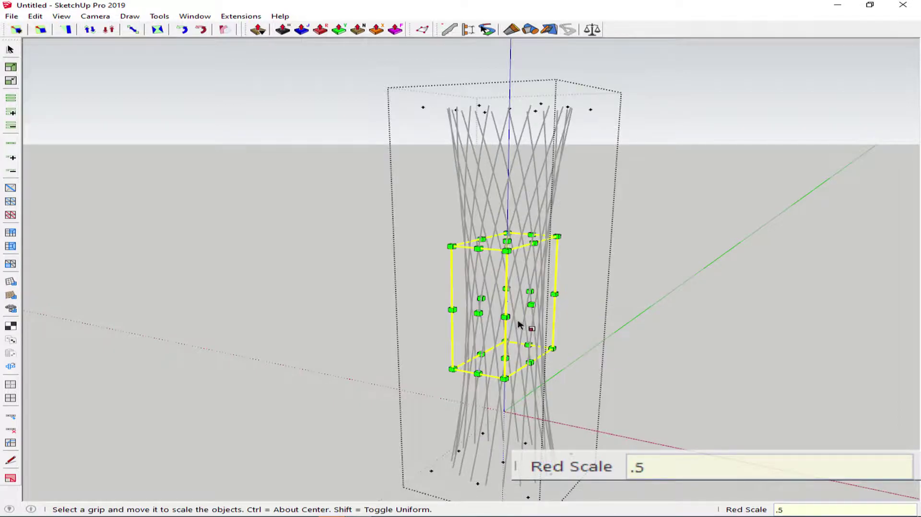
pyautogui.moveTo(478, 313); pyautogui.dragTo(485, 306)
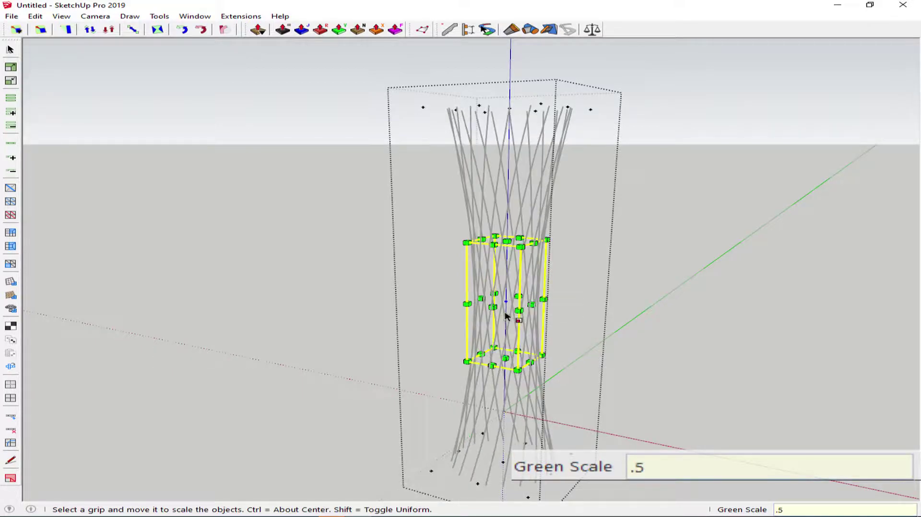
# Close the deformation group and select the hourglass lattice group
pyautogui.press('Escape')
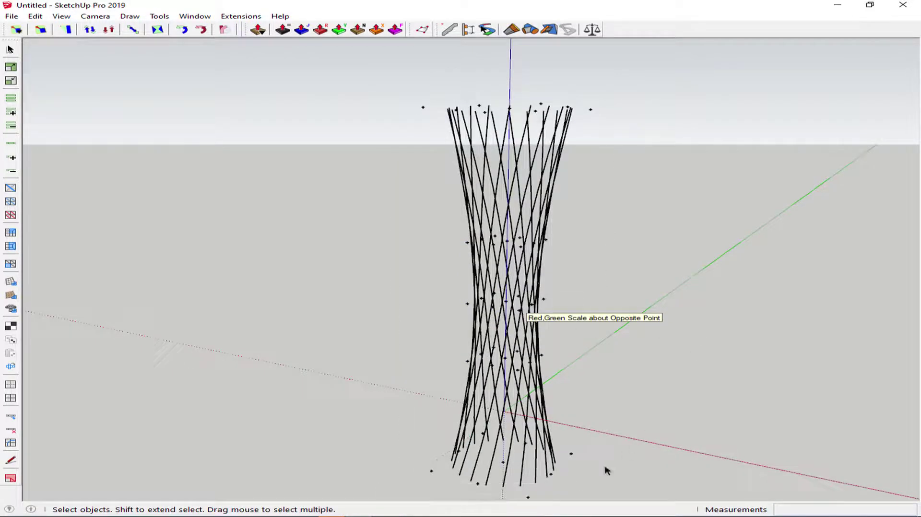
pyautogui.click(567, 436)
pyautogui.click(568, 444)
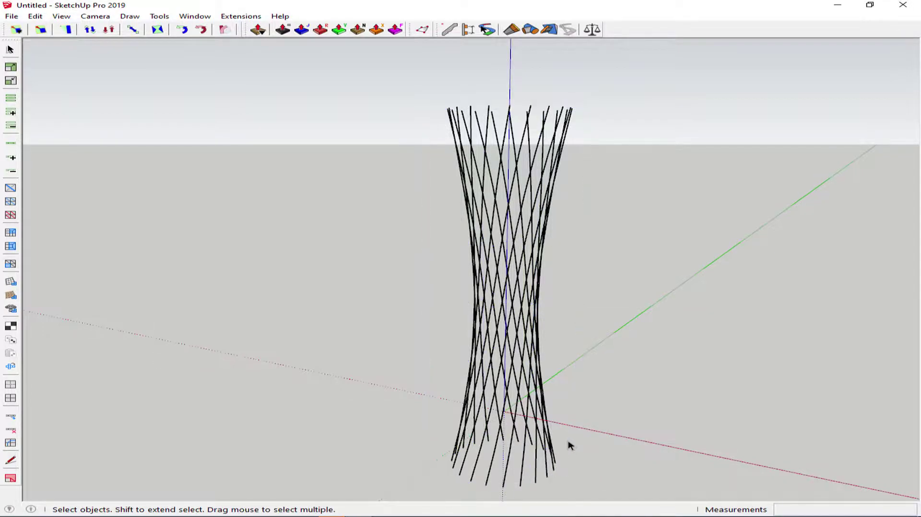
pyautogui.moveTo(567, 444); pyautogui.dragTo(574, 453, button='middle')
pyautogui.click(556, 477)
pyautogui.scroll(3, 538, 490)
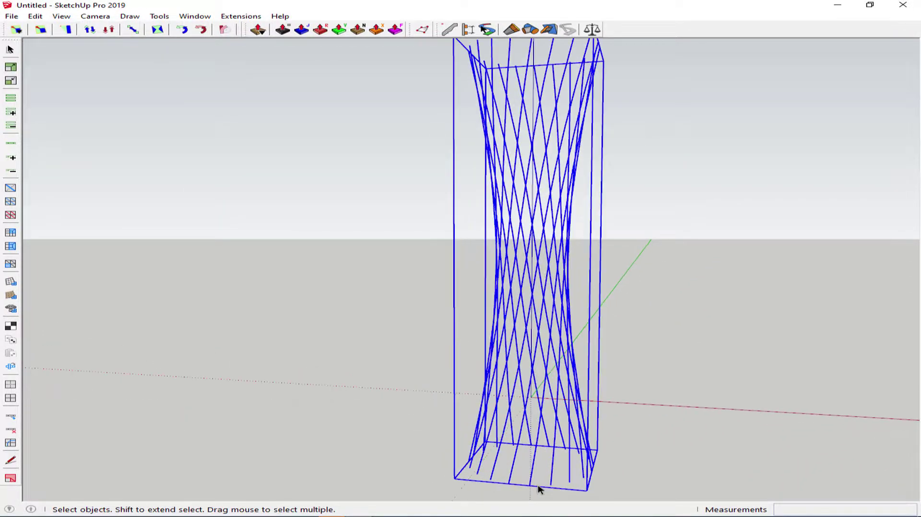
# Raise the lattice group 15 m up the blue axis
pyautogui.press('m')
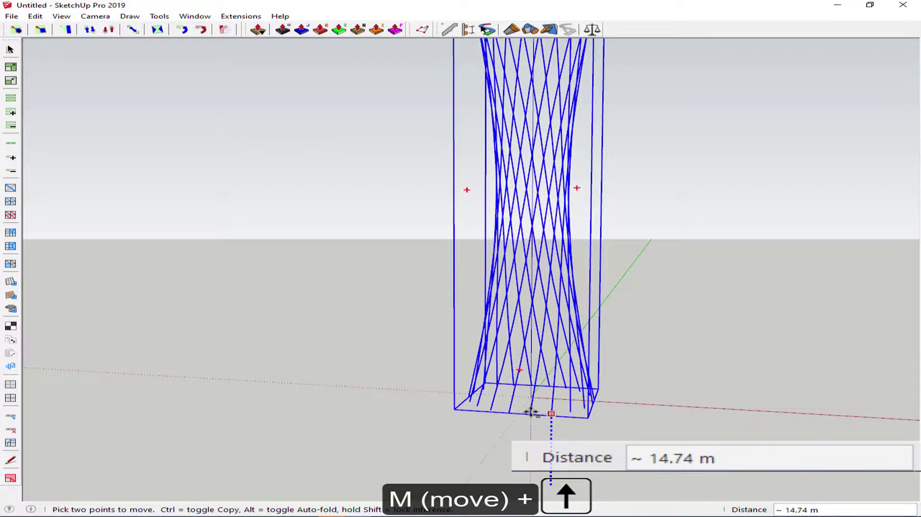
pyautogui.moveTo(552, 482); pyautogui.dragTo(531, 398)
pyautogui.click(530, 398)
pyautogui.moveTo(530, 398); pyautogui.dragTo(530, 414, button='middle')
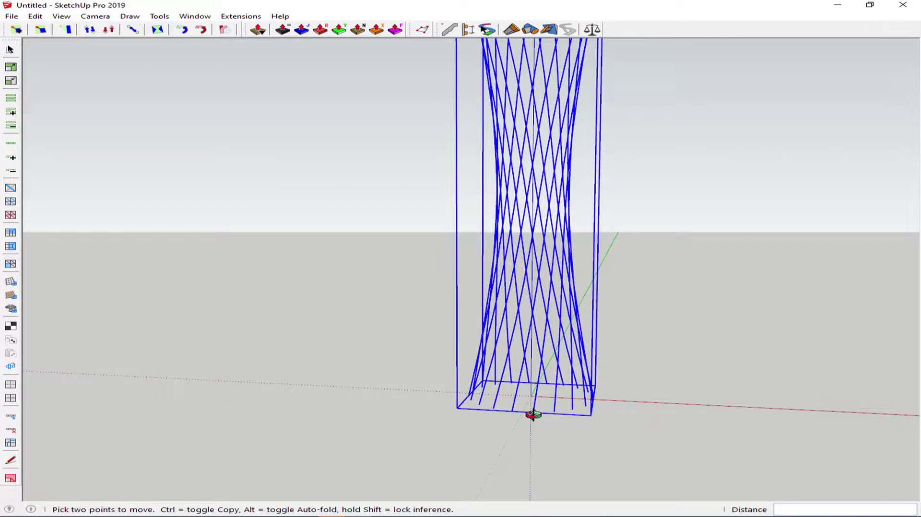
pyautogui.press('l')
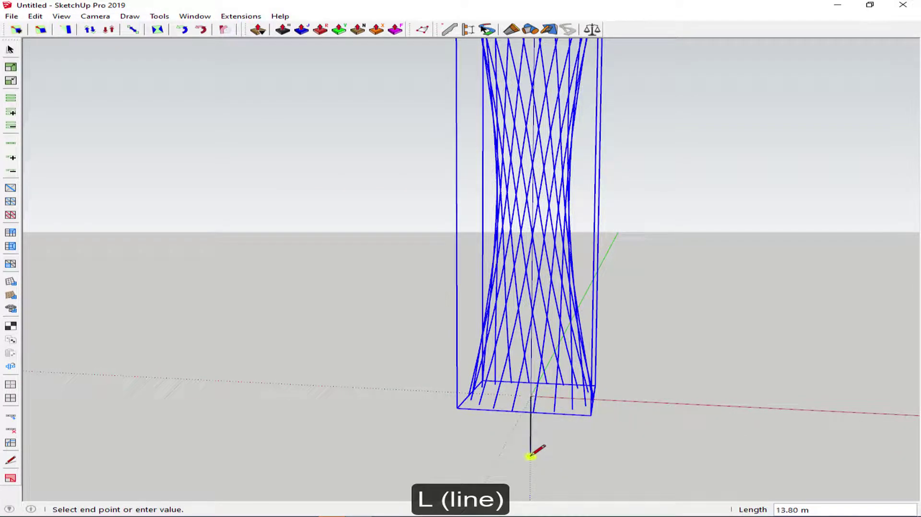
pyautogui.press('space')
pyautogui.scroll(-3, 538, 451)
pyautogui.moveTo(646, 426); pyautogui.dragTo(469, 421, button='middle')
# Select everything and move it 40 m along the red axis
pyautogui.hotkey('ctrl', 'a')
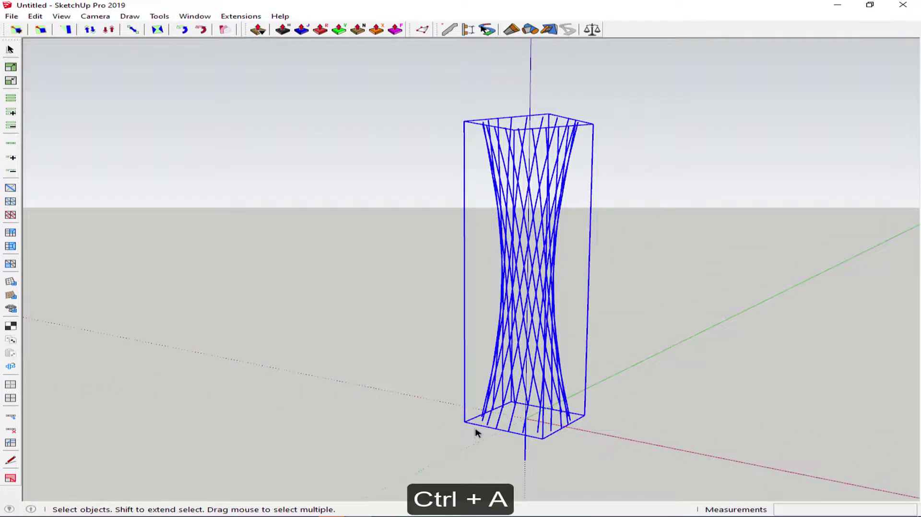
pyautogui.press('m')
pyautogui.click(571, 435)
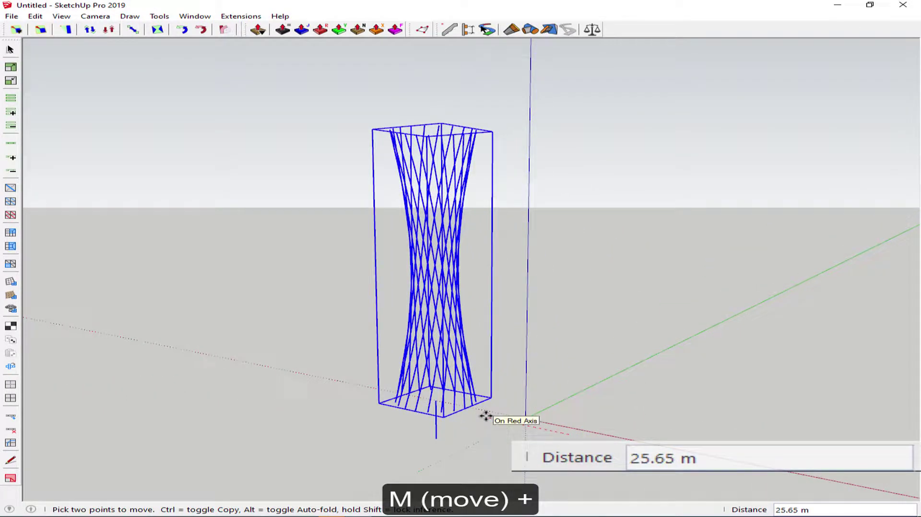
pyautogui.write('40')
pyautogui.press('Return')
pyautogui.press('space')
pyautogui.scroll(-2, 482, 403)
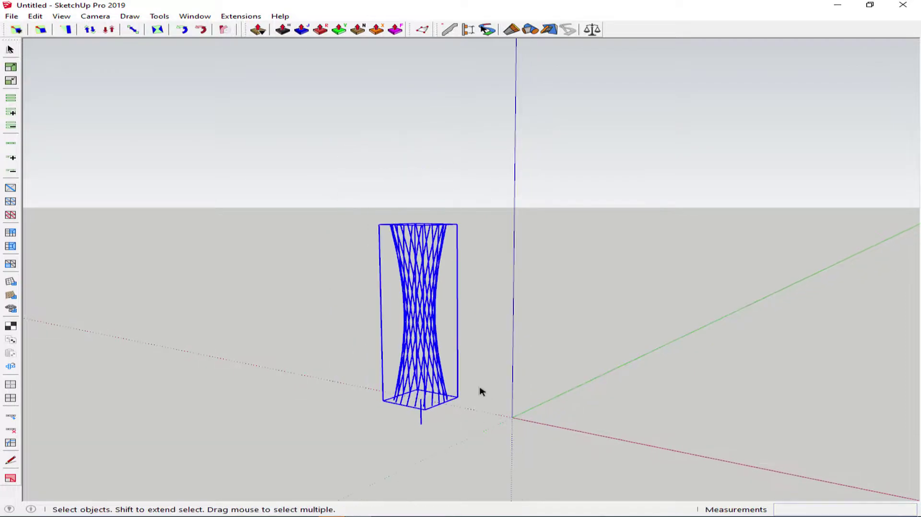
pyautogui.moveTo(479, 390); pyautogui.dragTo(534, 427, button='middle')
pyautogui.scroll(2, 540, 428)
pyautogui.click(554, 407)
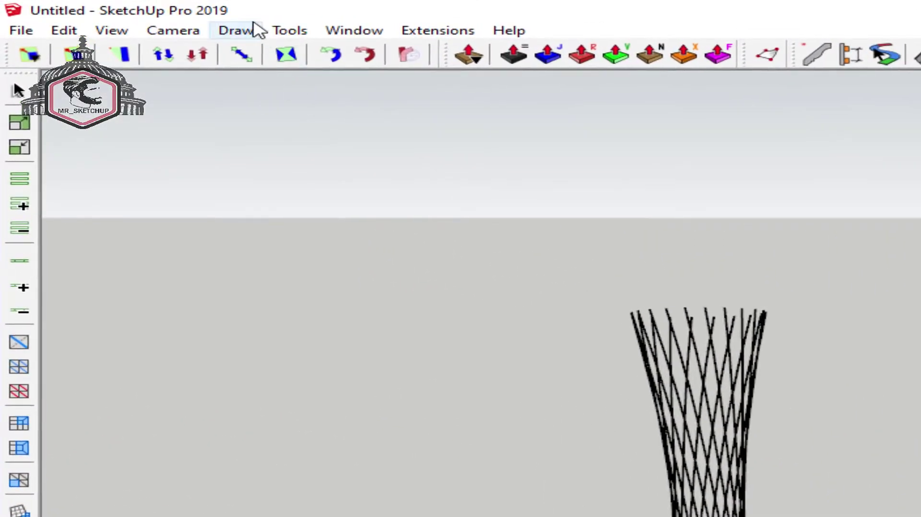
# Draw a Curve Maker helix at the origin with radius 10 and 2.5 height per turn
pyautogui.click(255, 30)
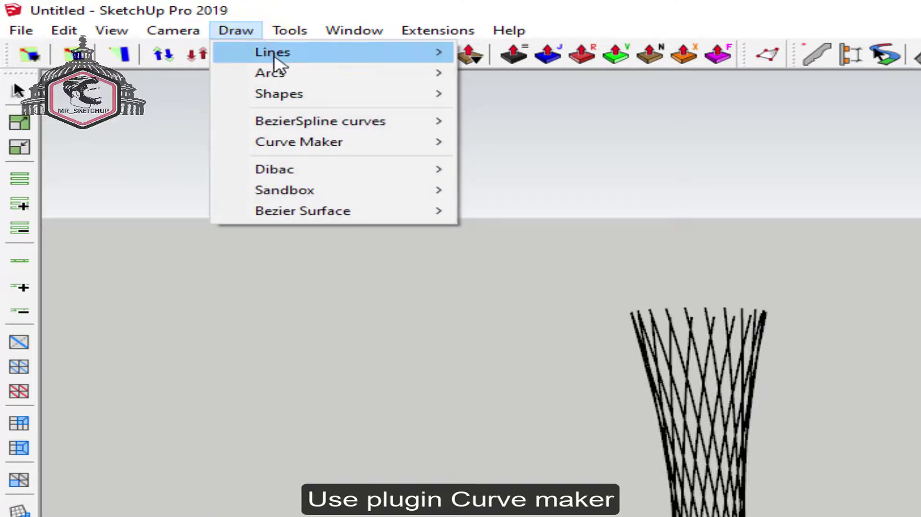
pyautogui.moveTo(298, 142)
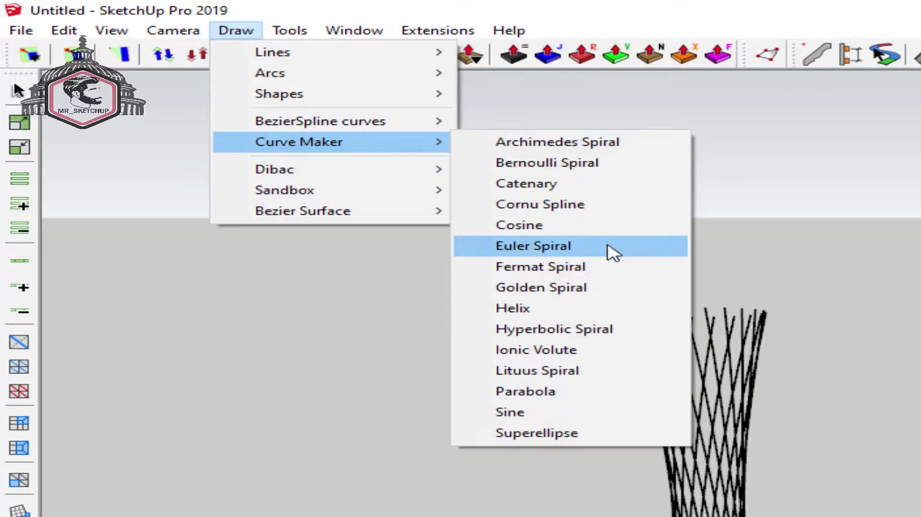
pyautogui.click(621, 314)
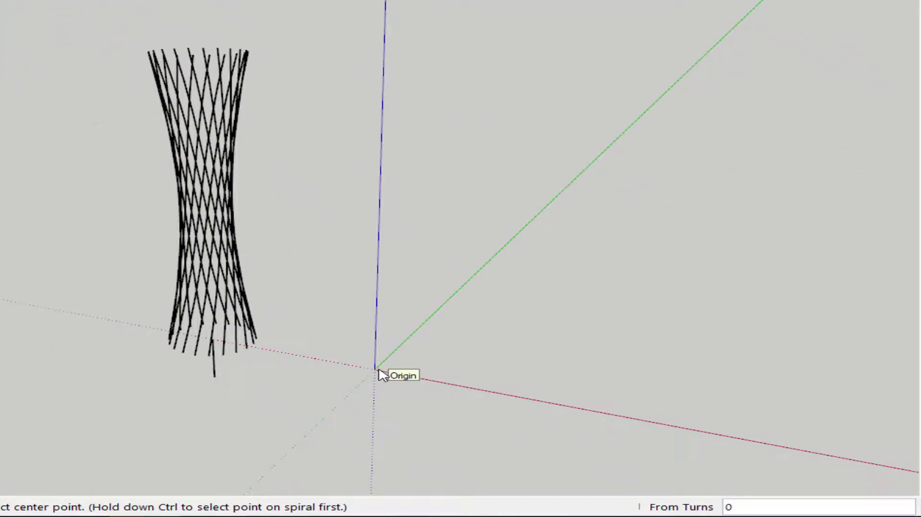
pyautogui.click(376, 370)
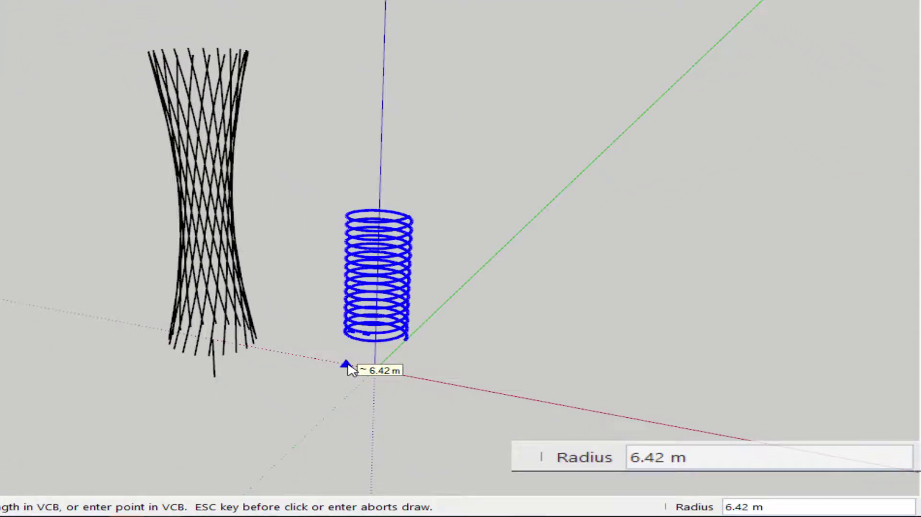
pyautogui.press('Return')
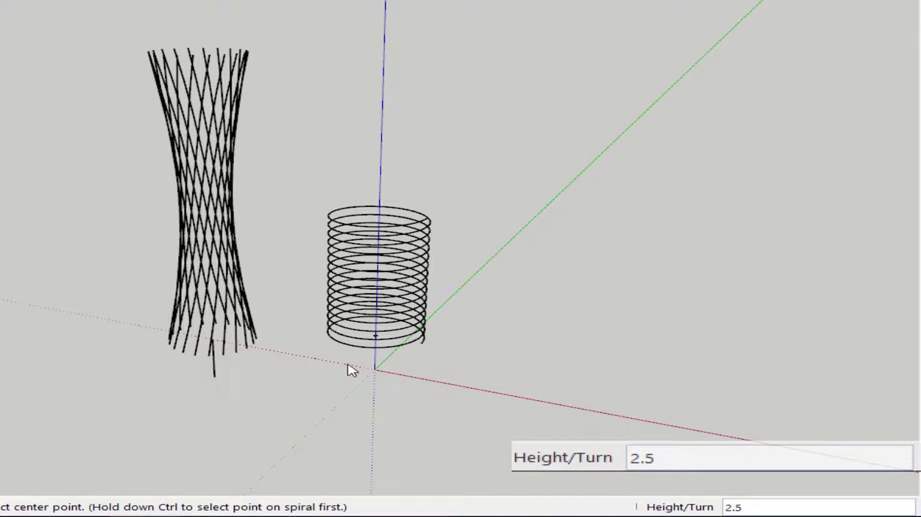
pyautogui.press('space')
pyautogui.scroll(3, 347, 362)
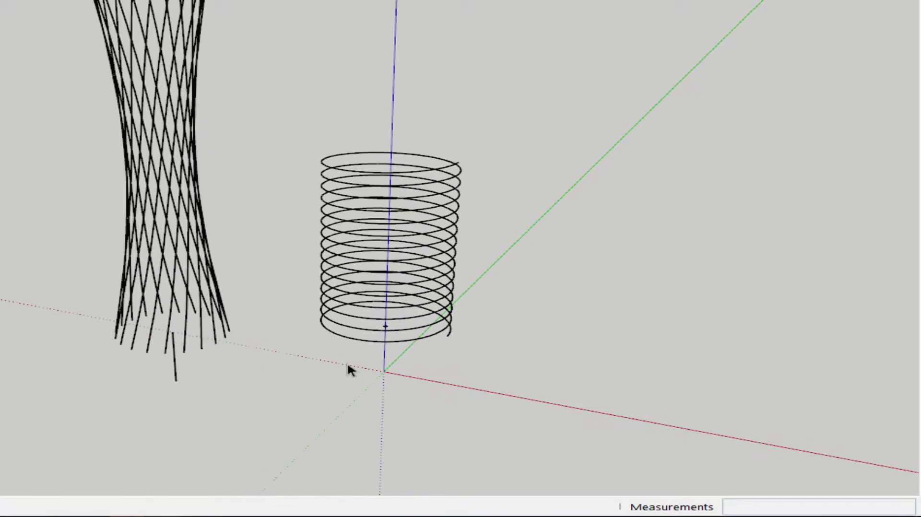
pyautogui.scroll(2, 348, 362)
# Explode the helix group and regroup the curve as a single group
pyautogui.click(479, 303)
pyautogui.scroll(1, 430, 332)
pyautogui.scroll(2, 419, 322)
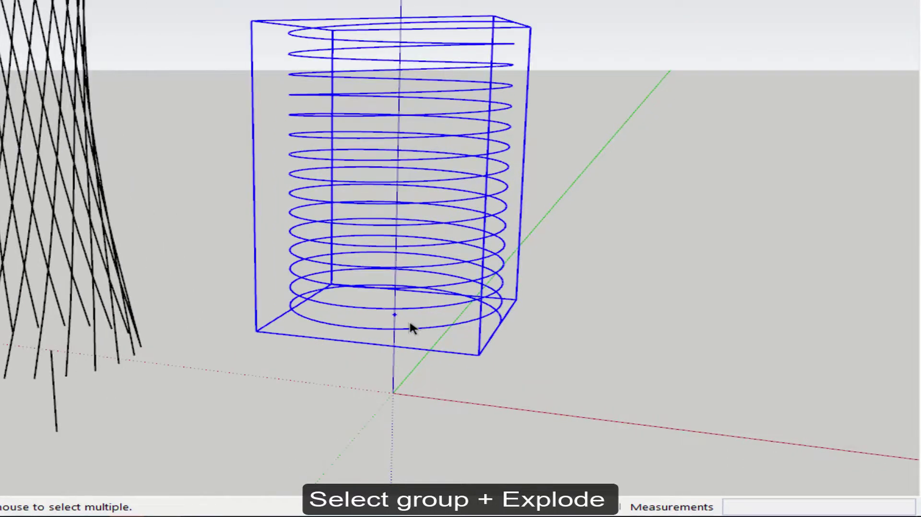
pyautogui.hotkey('ctrl', 'e')
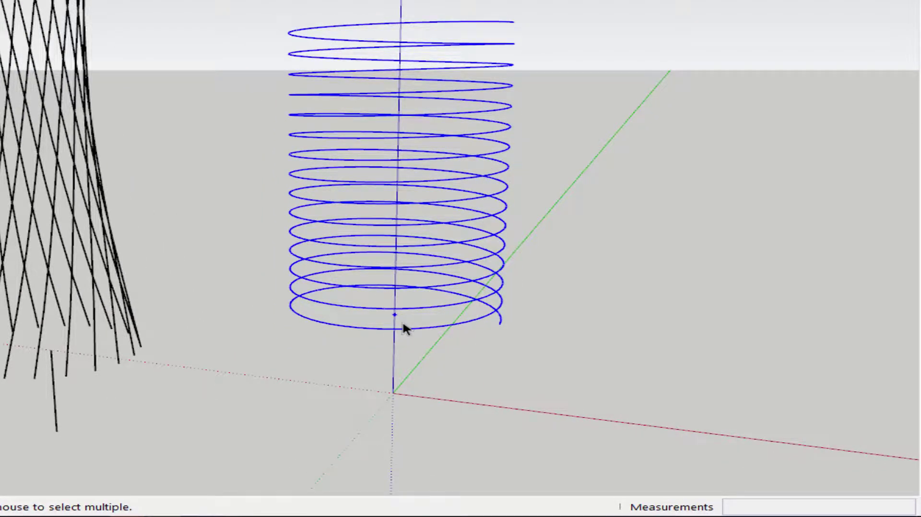
pyautogui.press('g')
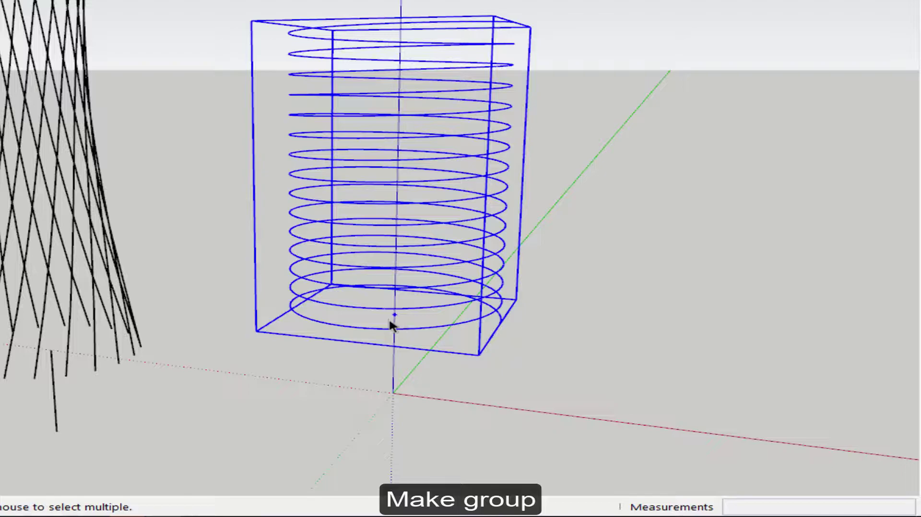
# Move the helix group along the blue axis so its base sits on the origin
pyautogui.press('m')
pyautogui.press('Up')
pyautogui.click(394, 314)
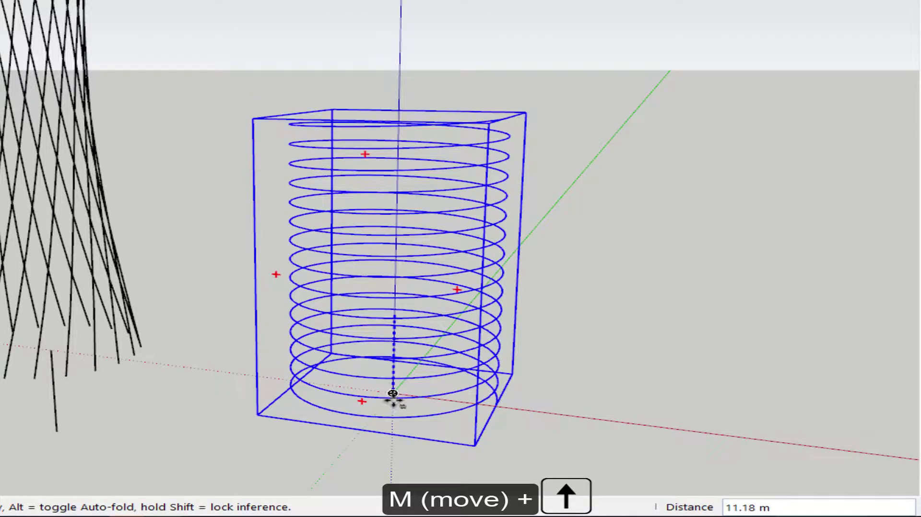
pyautogui.click(393, 393)
pyautogui.moveTo(391, 395); pyautogui.dragTo(492, 369, button='middle')
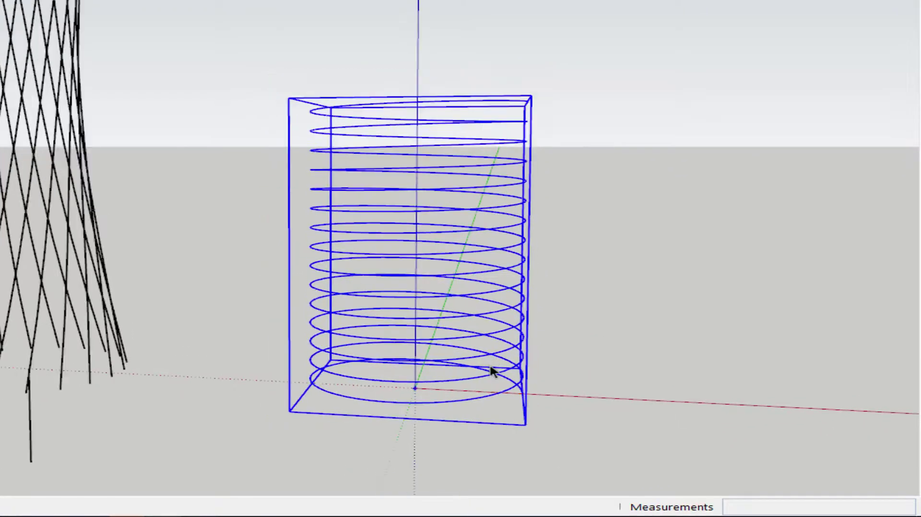
pyautogui.scroll(-3, 492, 370)
pyautogui.rightClick(477, 340)
pyautogui.moveTo(522, 187)
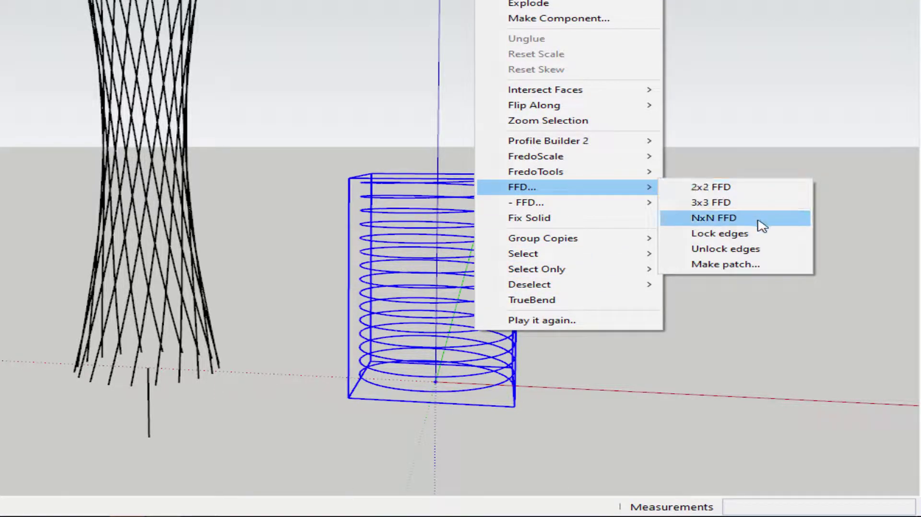
# Add a 3×3×5 FFD lattice to the helix and stretch its control points 1.5 times taller
pyautogui.click(757, 220)
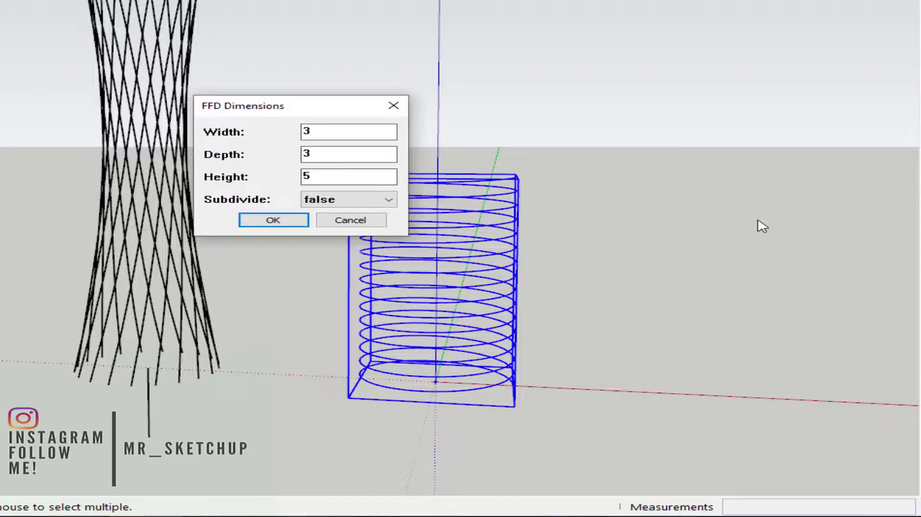
pyautogui.click(264, 221)
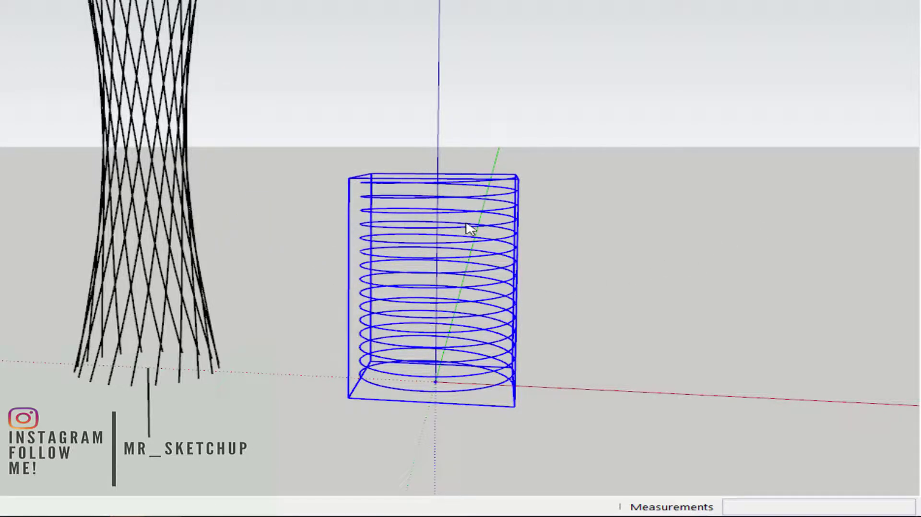
pyautogui.doubleClick(438, 177)
pyautogui.moveTo(511, 181); pyautogui.dragTo(600, 190)
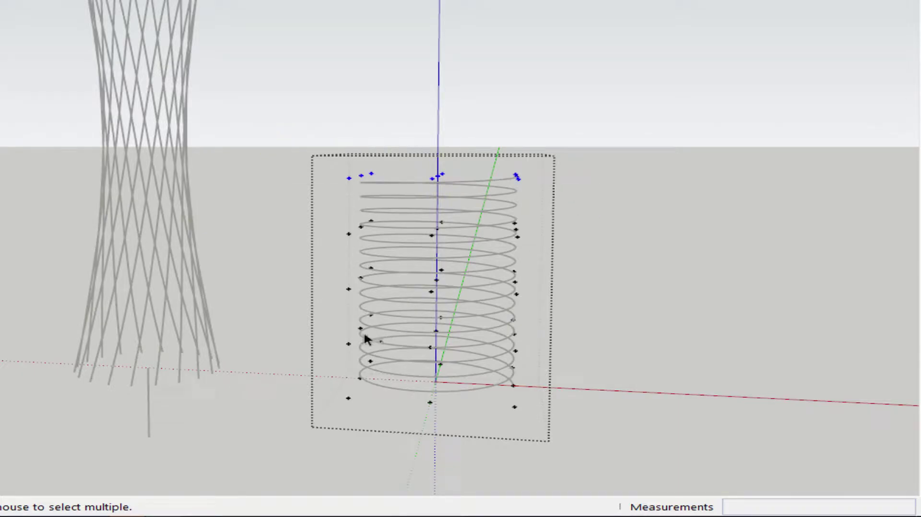
pyautogui.moveTo(381, 327)
pyautogui.mouseDown(button='middle')
pyautogui.moveTo(366, 271)
pyautogui.moveTo(367, 200)
pyautogui.mouseUp(button='middle')
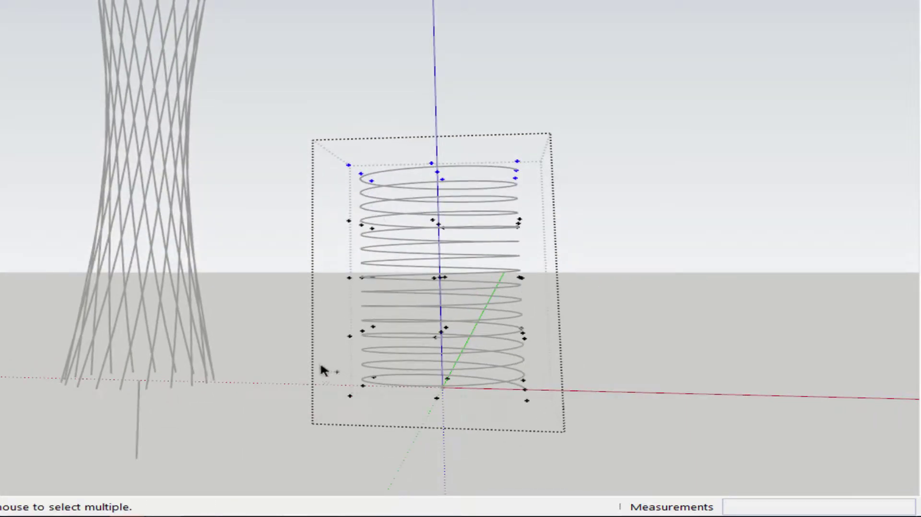
pyautogui.moveTo(304, 363); pyautogui.dragTo(616, 448)
pyautogui.press('s')
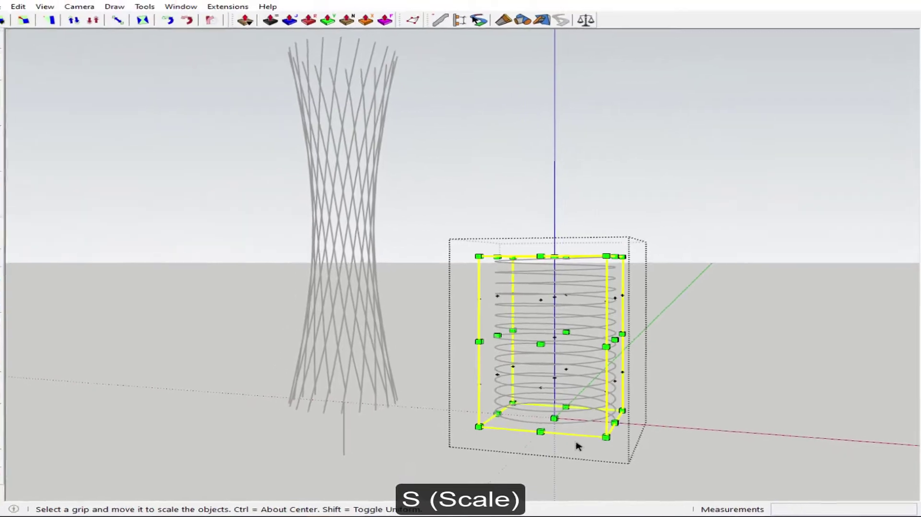
pyautogui.keyDown('ctrl'); pyautogui.moveTo(559, 422); pyautogui.dragTo(547, 477); pyautogui.keyUp('ctrl')
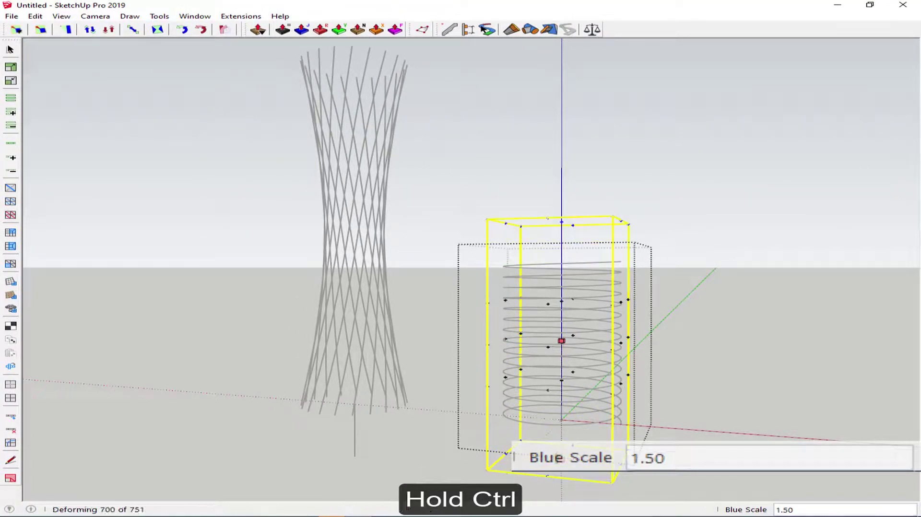
pyautogui.press('space')
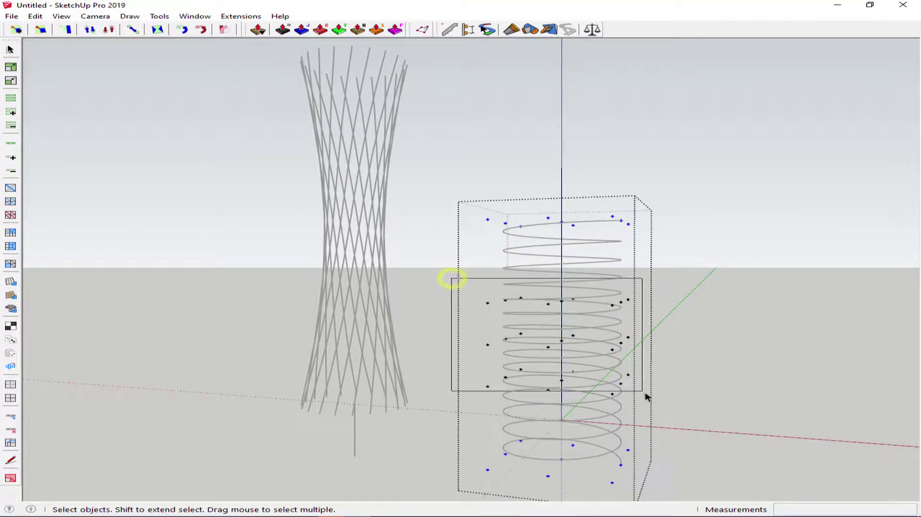
# Scale the lattice's middle control points to 0.5 along red and green, pinching an hourglass
pyautogui.moveTo(643, 448); pyautogui.dragTo(627, 417, button='middle')
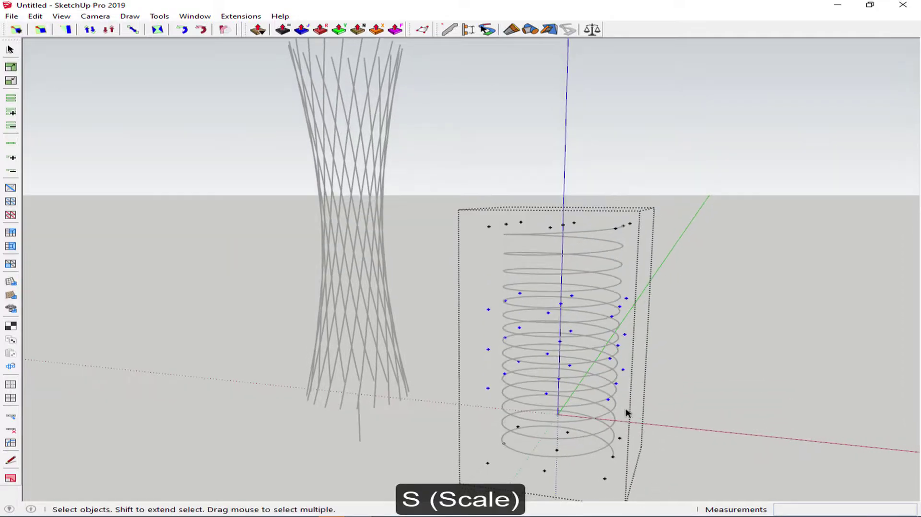
pyautogui.press('s')
pyautogui.keyDown('ctrl'); pyautogui.moveTo(617, 345); pyautogui.dragTo(595, 349); pyautogui.keyUp('ctrl')
pyautogui.write('.5')
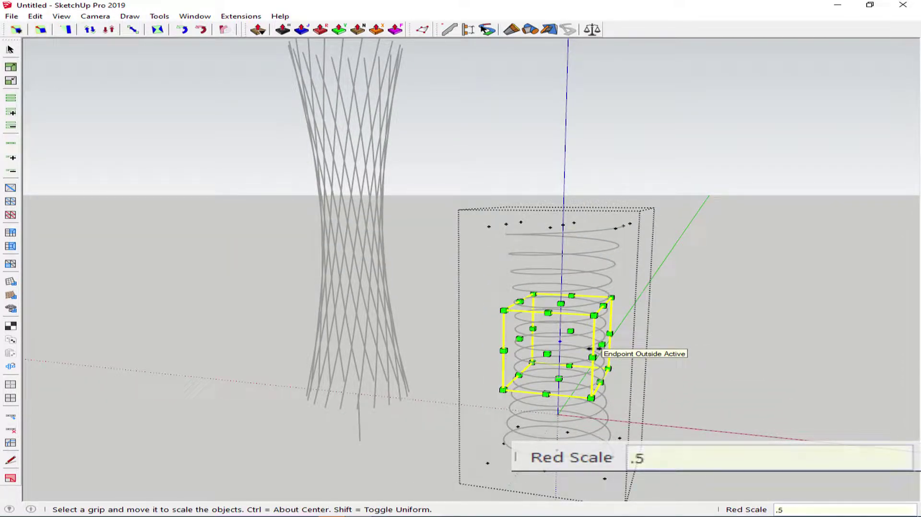
pyautogui.press('Return')
pyautogui.moveTo(660, 384); pyautogui.dragTo(479, 430, button='middle')
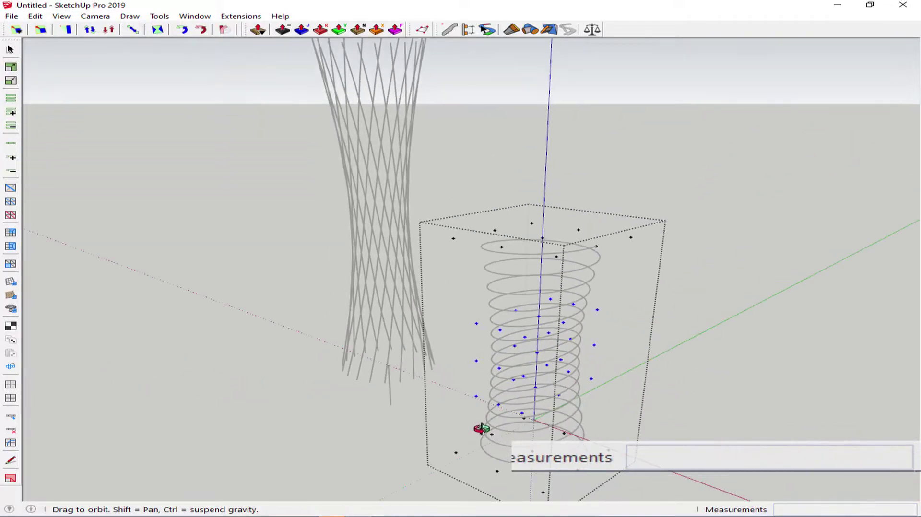
pyautogui.keyDown('ctrl'); pyautogui.moveTo(498, 367); pyautogui.dragTo(500, 371); pyautogui.keyUp('ctrl')
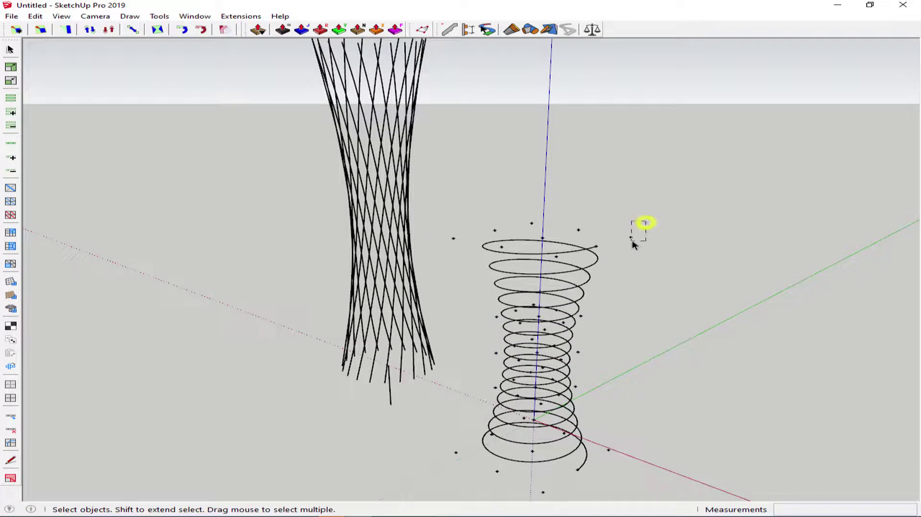
pyautogui.moveTo(645, 222); pyautogui.dragTo(632, 242)
# Move the hourglass helix group to a new position along the blue axis
pyautogui.moveTo(632, 243); pyautogui.dragTo(600, 377, button='middle')
pyautogui.click(622, 423)
pyautogui.moveTo(586, 431); pyautogui.dragTo(595, 417, button='middle')
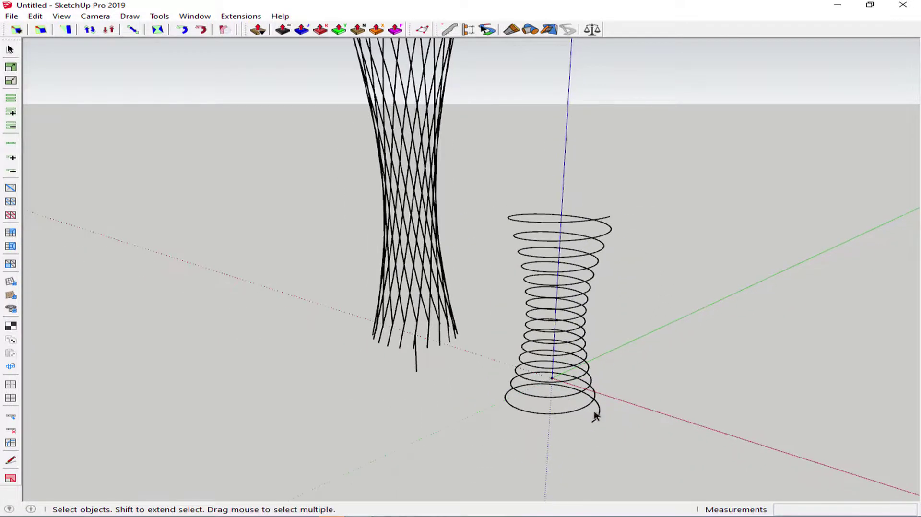
pyautogui.click(596, 419)
pyautogui.press('m')
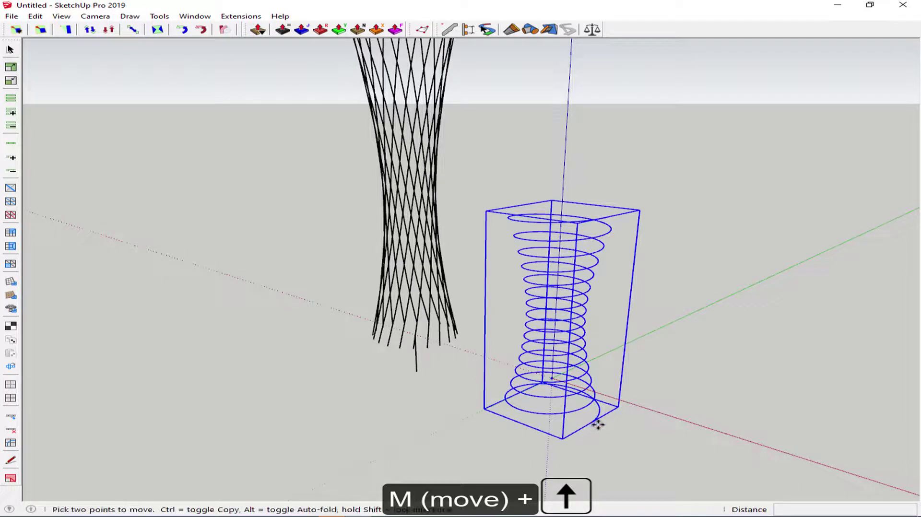
pyautogui.click(594, 422)
pyautogui.click(551, 379)
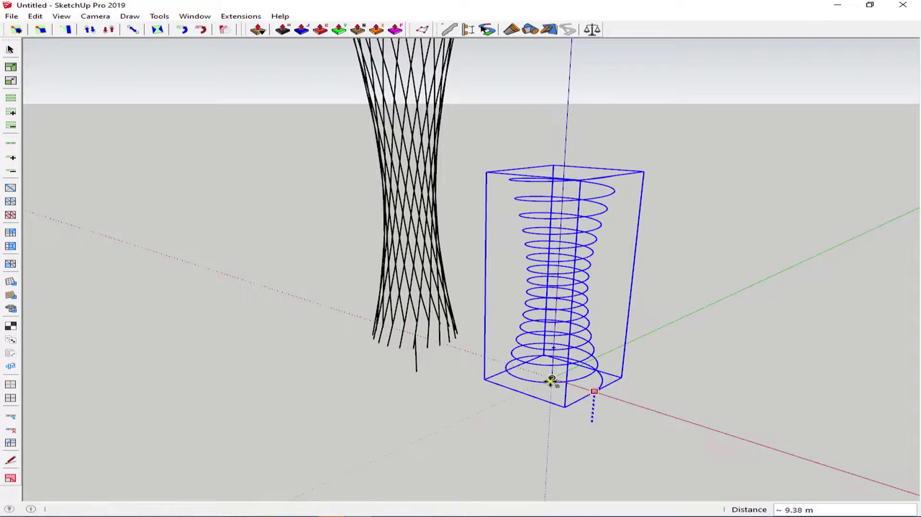
pyautogui.press('space')
# Scale the hyperboloid lattice tower vertically to 0.63 of its height
pyautogui.moveTo(504, 359); pyautogui.dragTo(699, 359, button='middle')
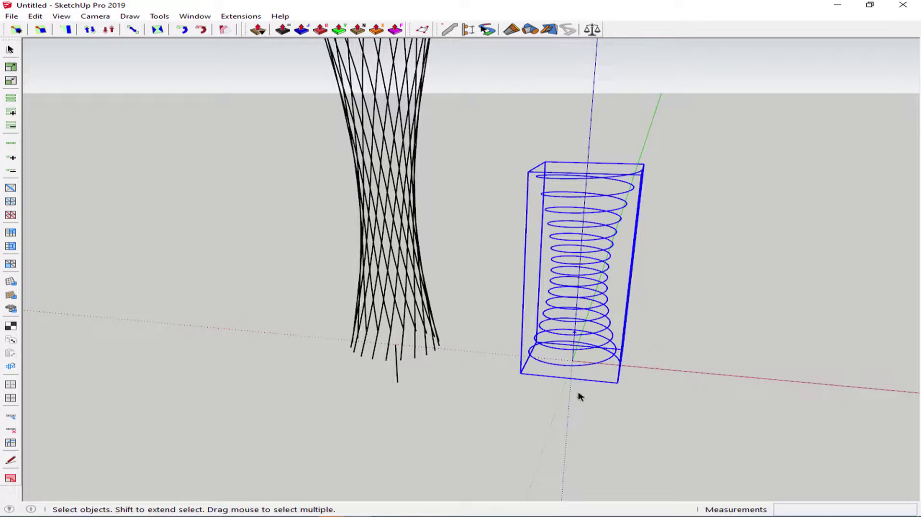
pyautogui.moveTo(581, 396); pyautogui.dragTo(458, 365, button='middle')
pyautogui.moveTo(296, 196); pyautogui.dragTo(216, 227)
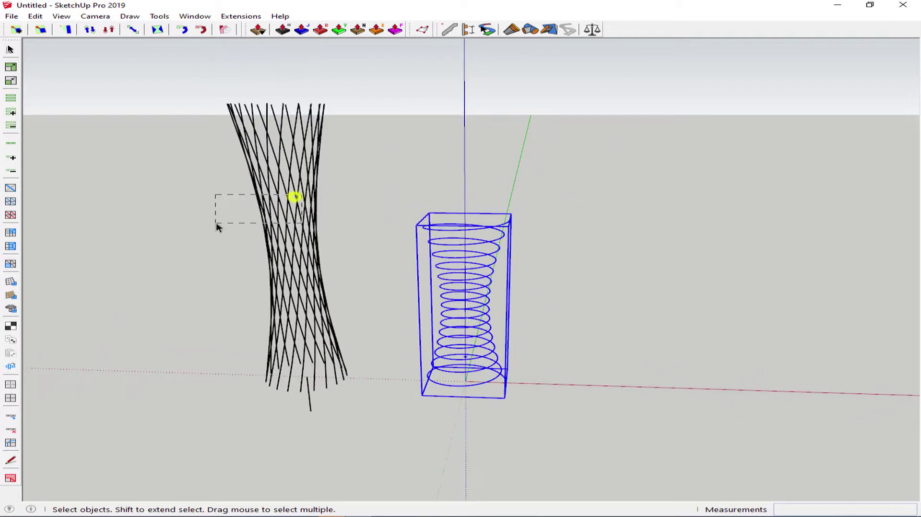
pyautogui.press('s')
pyautogui.moveTo(286, 100); pyautogui.dragTo(287, 218, button='middle')
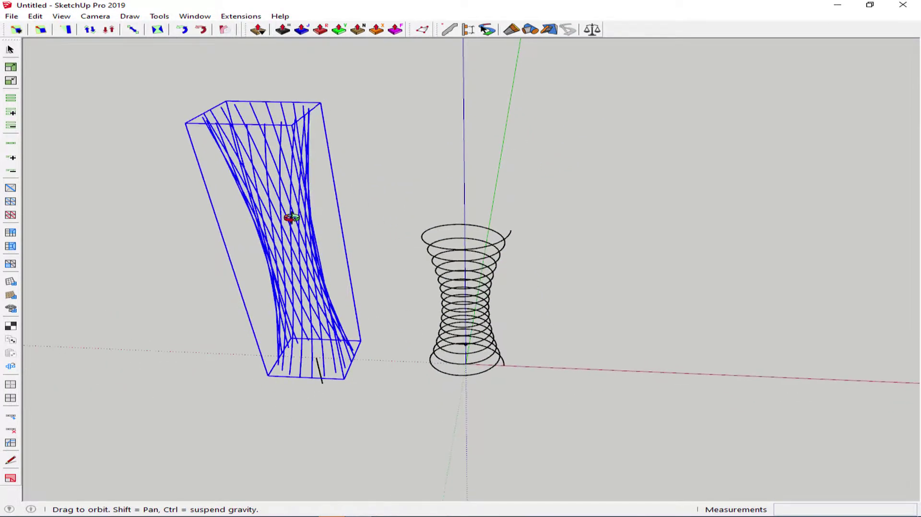
pyautogui.click(246, 121)
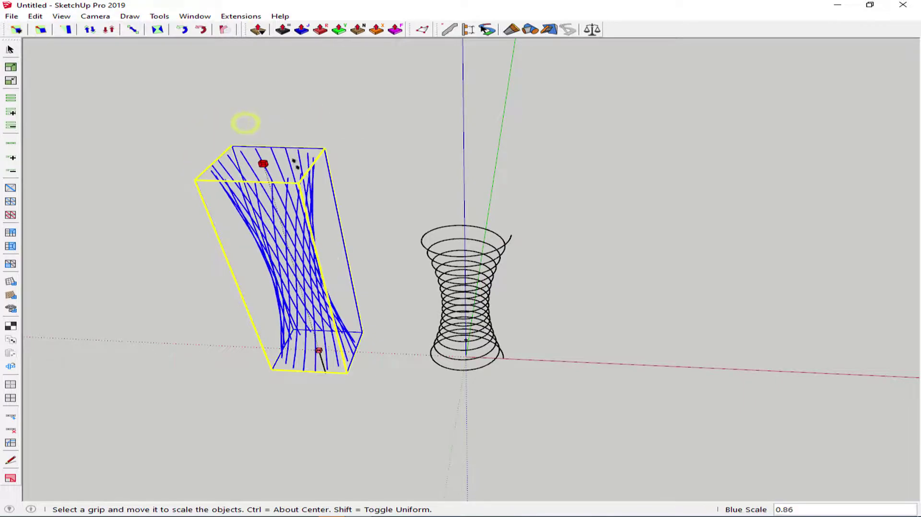
pyautogui.click(511, 233)
pyautogui.press('space')
# Switch to a closer side view of both objects and select the helix group
pyautogui.moveTo(515, 307); pyautogui.dragTo(507, 164, button='middle')
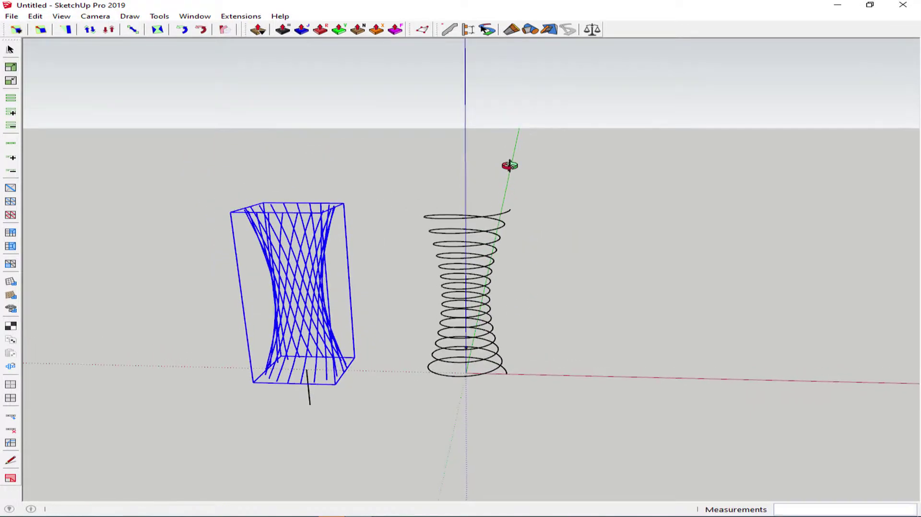
pyautogui.scroll(2, 324, 296)
pyautogui.scroll(2, 576, 368)
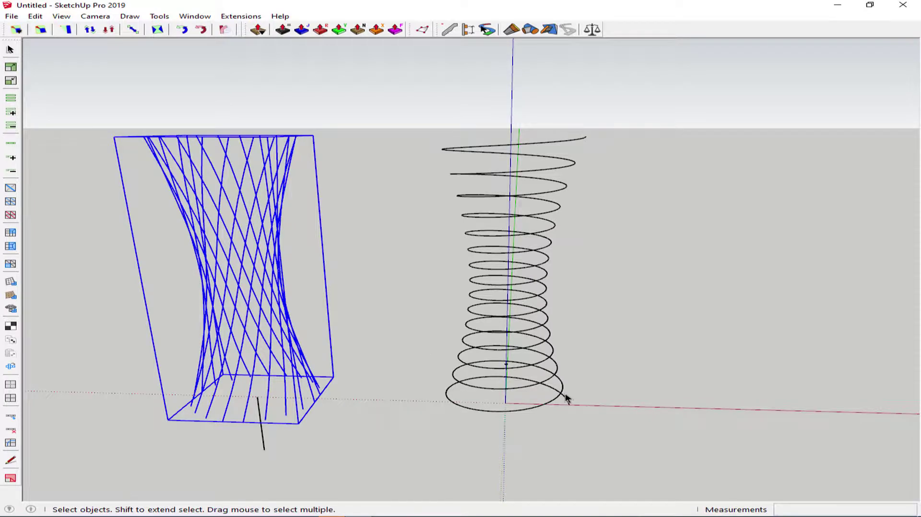
pyautogui.click(564, 394)
pyautogui.scroll(2, 564, 393)
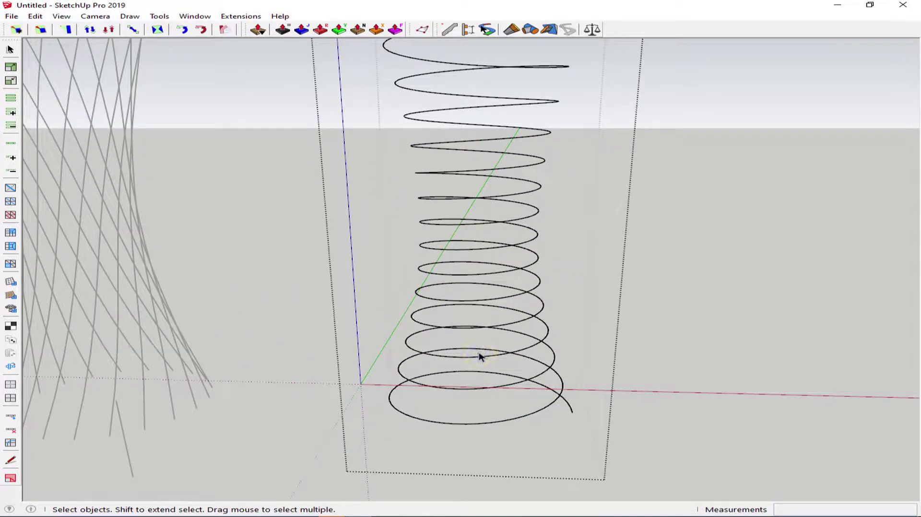
# Copy all helix vertices 0.4 m up the blue axis with Vertex Tools, doubling the spiral
pyautogui.hotkey('ctrl', 'a')
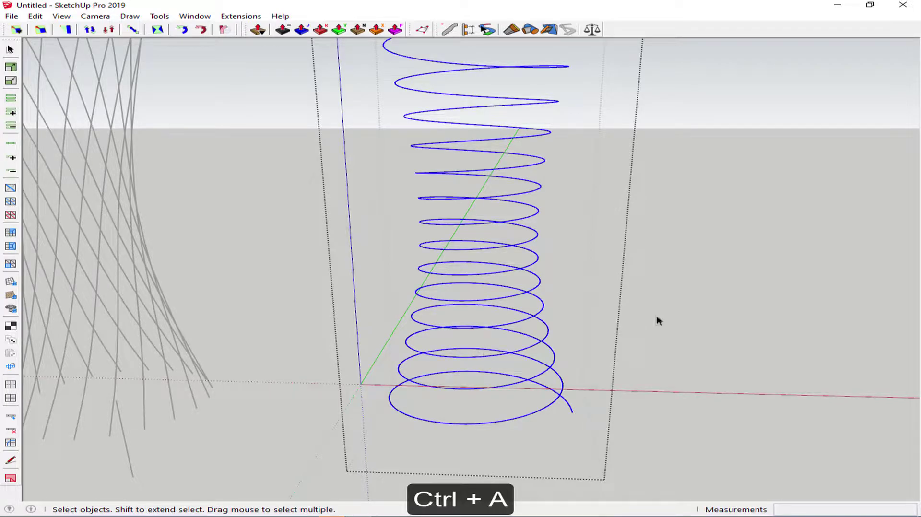
pyautogui.click(425, 32)
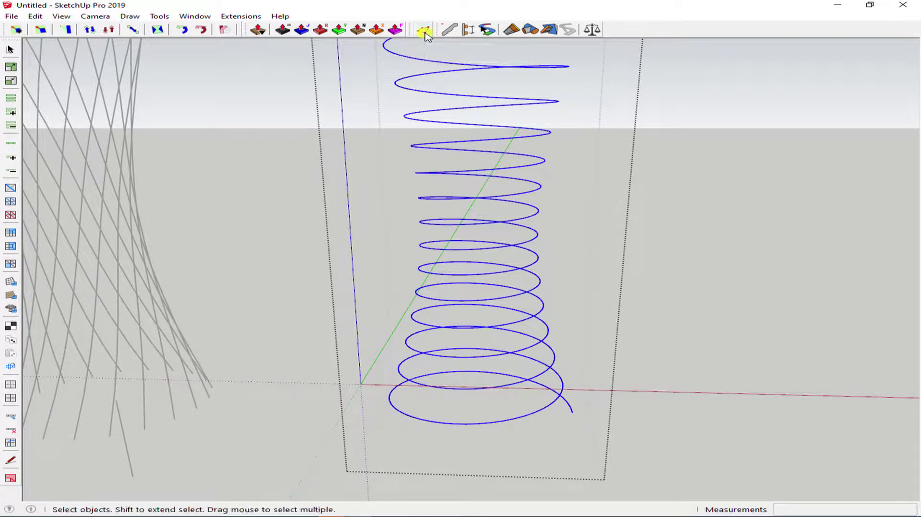
pyautogui.moveTo(459, 197)
pyautogui.mouseDown(button='middle')
pyautogui.moveTo(539, 236)
pyautogui.moveTo(465, 281)
pyautogui.moveTo(470, 291)
pyautogui.mouseUp(button='middle')
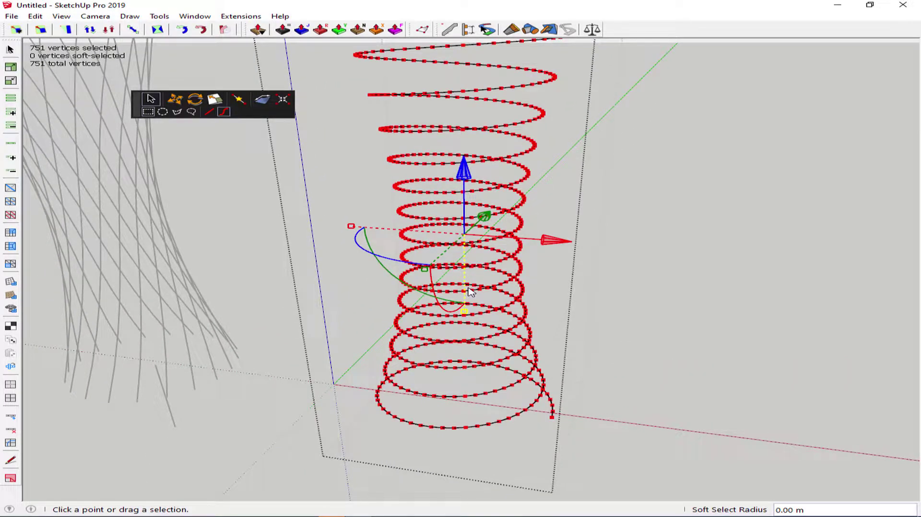
pyautogui.keyDown('ctrl'); pyautogui.moveTo(470, 172); pyautogui.dragTo(474, 177); pyautogui.keyUp('ctrl')
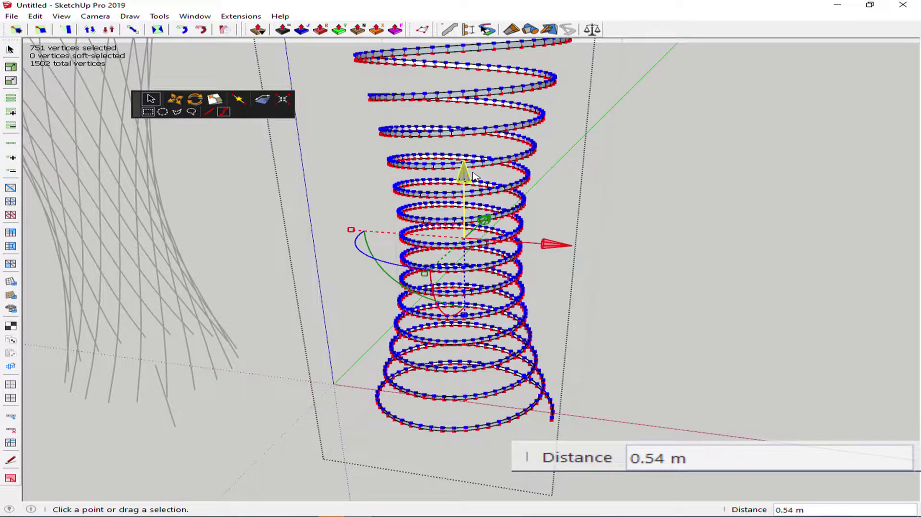
pyautogui.write('.4')
pyautogui.press('Return')
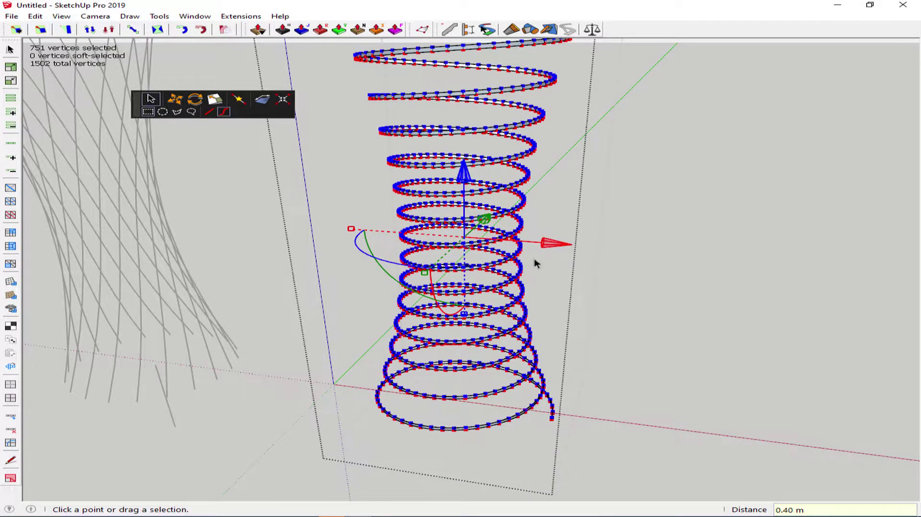
pyautogui.press('Escape')
pyautogui.moveTo(411, 302)
pyautogui.mouseDown(button='middle')
pyautogui.moveTo(526, 288)
pyautogui.moveTo(551, 229)
pyautogui.moveTo(563, 327)
pyautogui.mouseUp(button='middle')
pyautogui.hotkey('ctrl', 'a')
# Toggle the helix's soften coplanar edges setting off and back on
pyautogui.rightClick(550, 238)
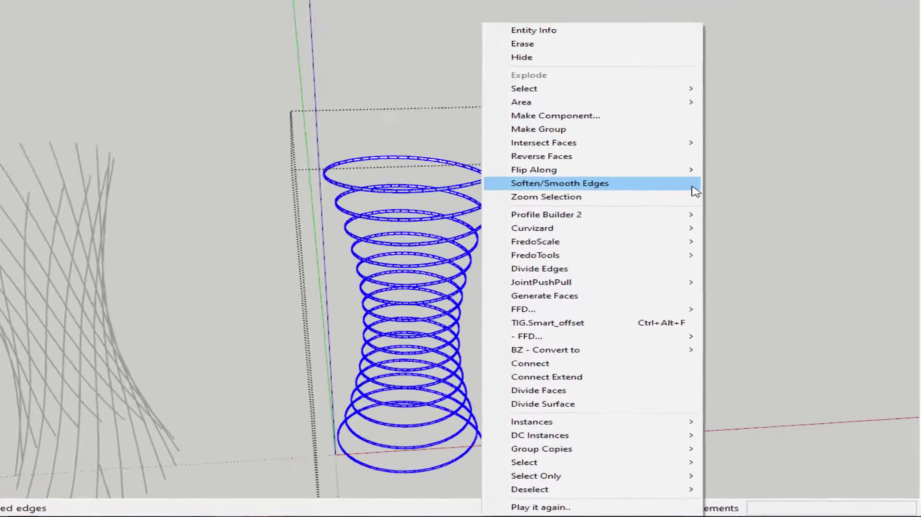
pyautogui.click(729, 240)
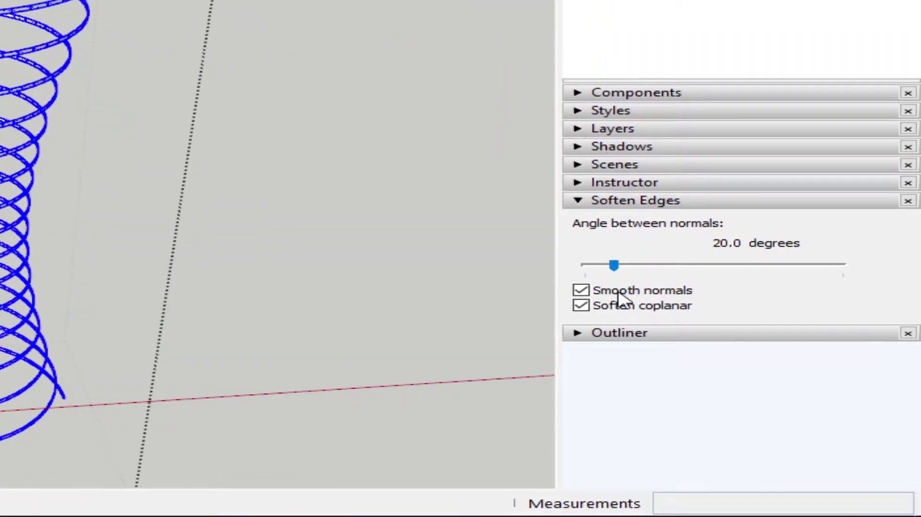
pyautogui.click(581, 308)
pyautogui.click(581, 308)
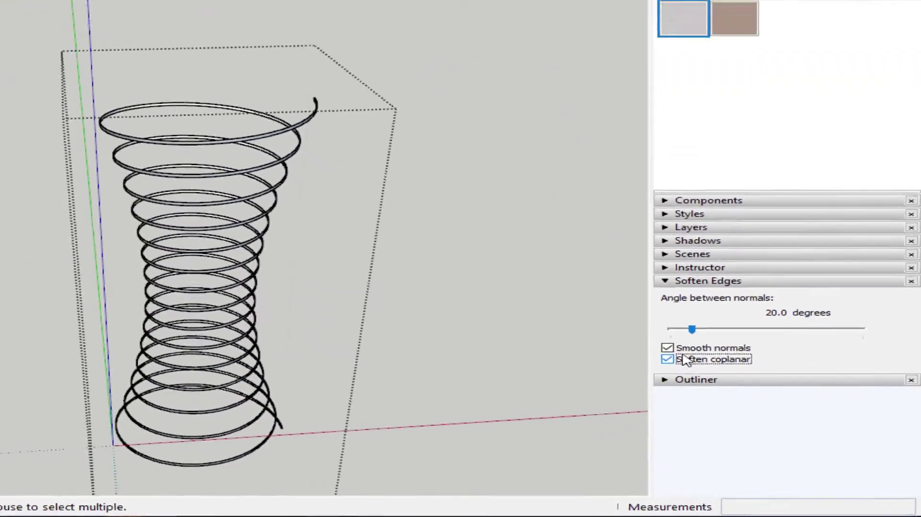
# Drag the spiral strip's face inward with JointPushPull to preview a widened ramp
pyautogui.scroll(1, 540, 210)
pyautogui.scroll(1, 540, 210)
pyautogui.scroll(2, 522, 246)
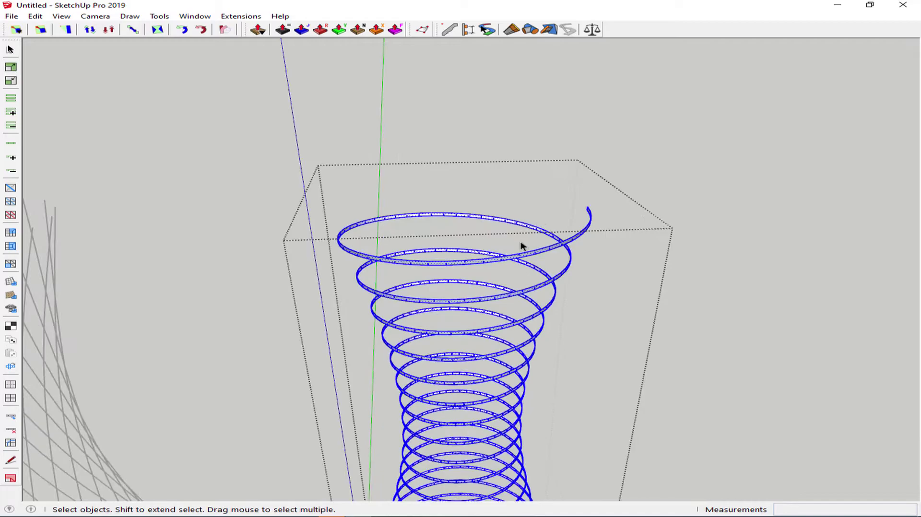
pyautogui.moveTo(522, 246)
pyautogui.mouseDown(button='middle')
pyautogui.moveTo(627, 220)
pyautogui.moveTo(600, 211)
pyautogui.mouseUp(button='middle')
pyautogui.moveTo(594, 246); pyautogui.dragTo(524, 268, button='middle')
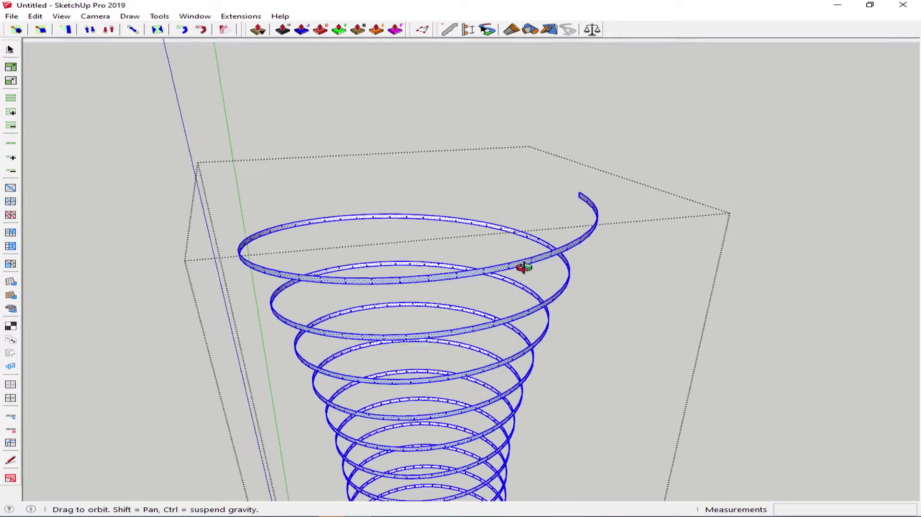
pyautogui.click(257, 29)
pyautogui.moveTo(526, 246); pyautogui.dragTo(480, 258)
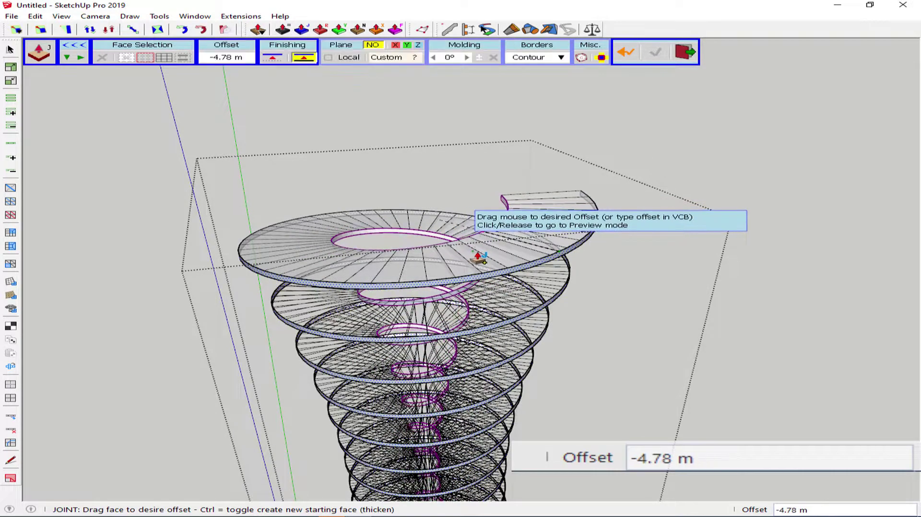
# Enter a 3 m JointPushPull offset and generate the solid spiral ramp geometry
pyautogui.write('3')
pyautogui.press('Return')
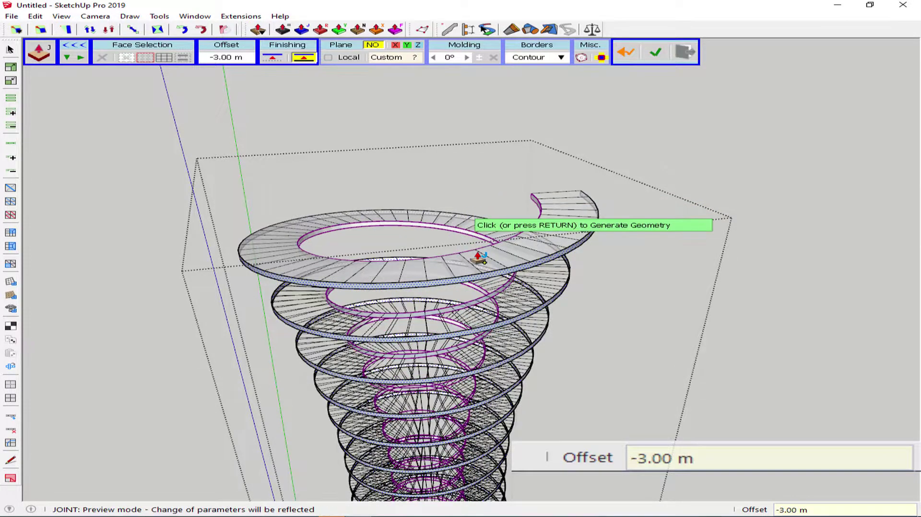
pyautogui.click(480, 175)
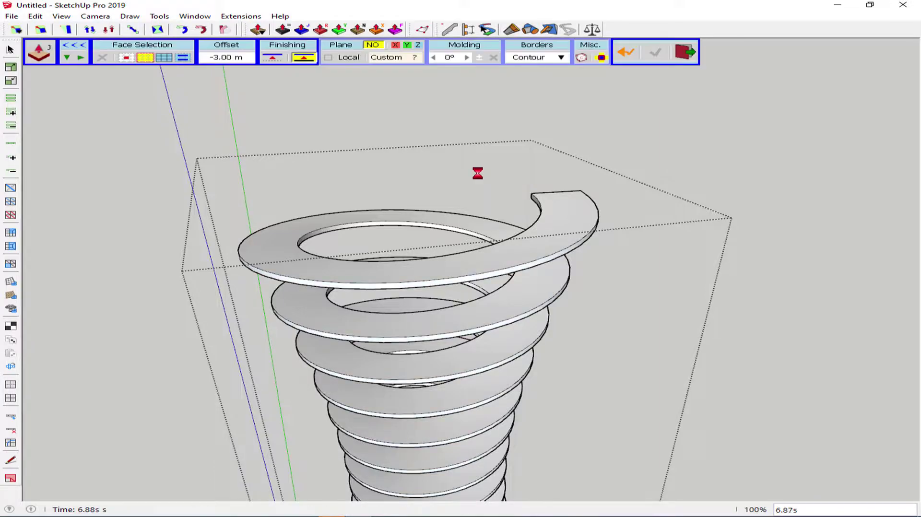
# Select the ramp's entire inner edge loop and copy it
pyautogui.press('space')
pyautogui.scroll(-3, 629, 175)
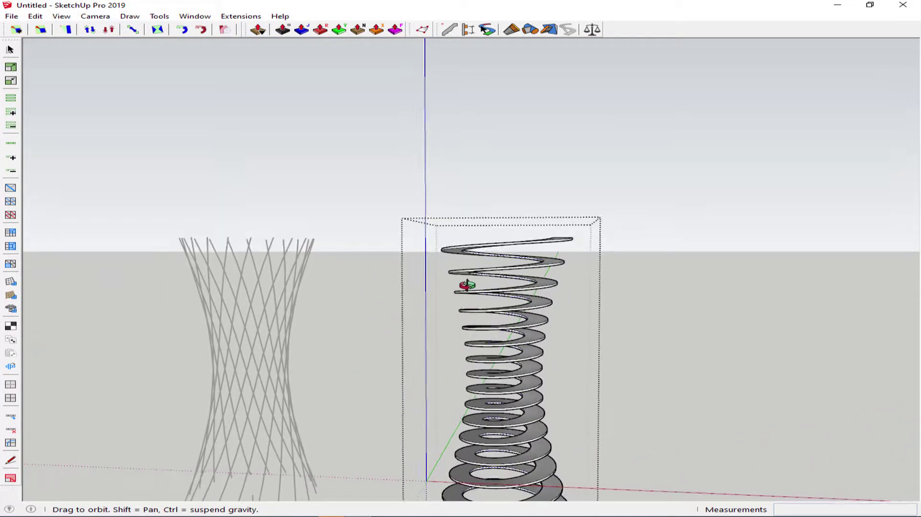
pyautogui.moveTo(628, 175)
pyautogui.mouseDown(button='middle')
pyautogui.moveTo(570, 230)
pyautogui.moveTo(551, 292)
pyautogui.moveTo(584, 388)
pyautogui.mouseUp(button='middle')
pyautogui.scroll(4, 506, 396)
pyautogui.scroll(2, 497, 382)
pyautogui.scroll(2, 497, 382)
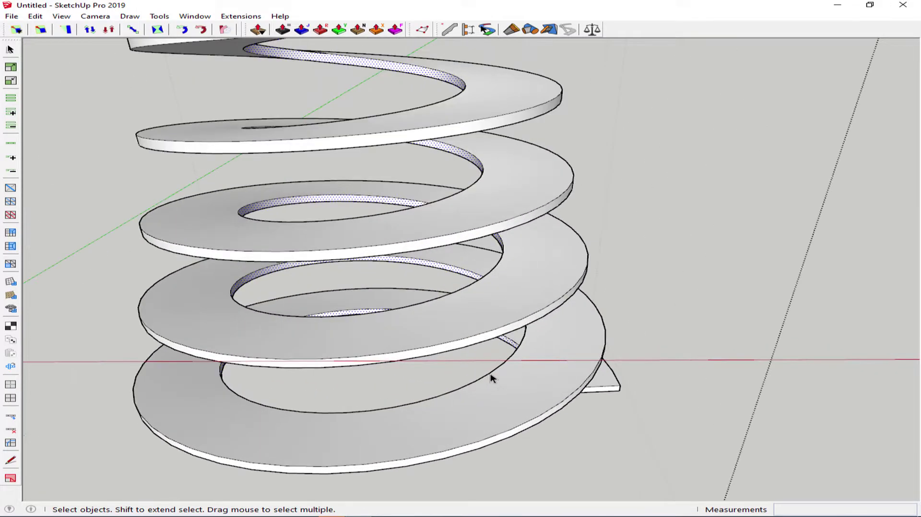
pyautogui.click(490, 377)
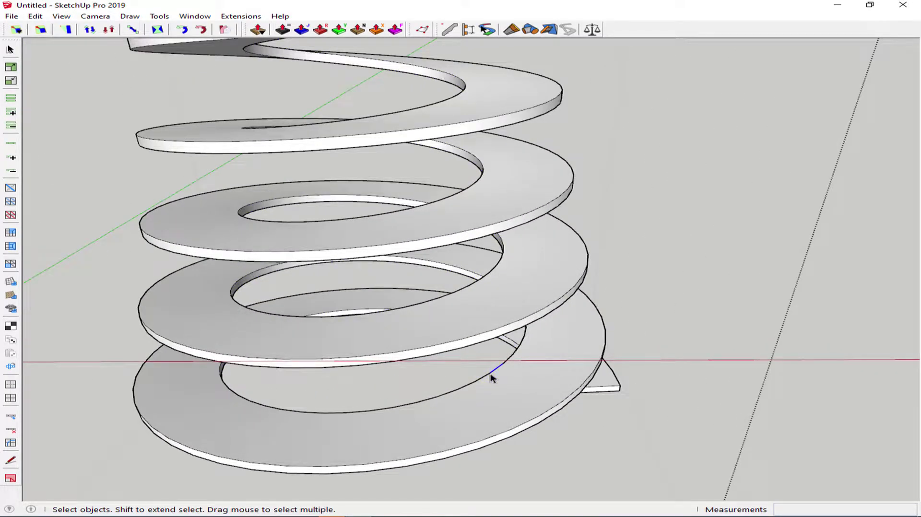
pyautogui.press('l')
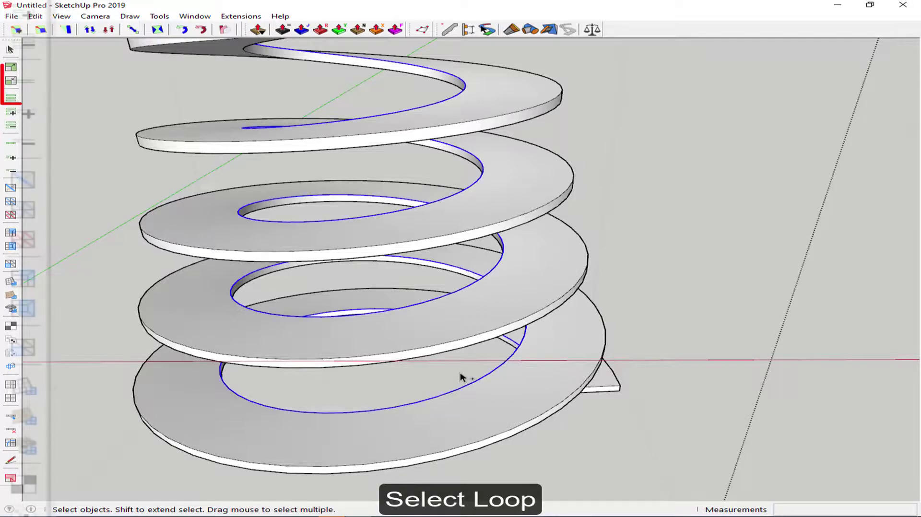
pyautogui.scroll(-5, 461, 377)
pyautogui.scroll(-3, 484, 376)
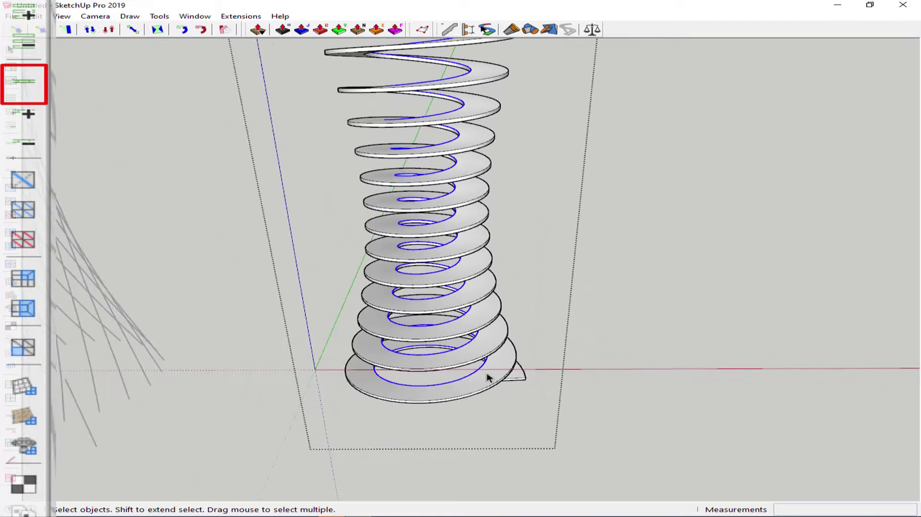
pyautogui.moveTo(489, 376)
pyautogui.mouseDown(button='middle')
pyautogui.moveTo(494, 354)
pyautogui.moveTo(431, 344)
pyautogui.mouseUp(button='middle')
pyautogui.scroll(3, 432, 345)
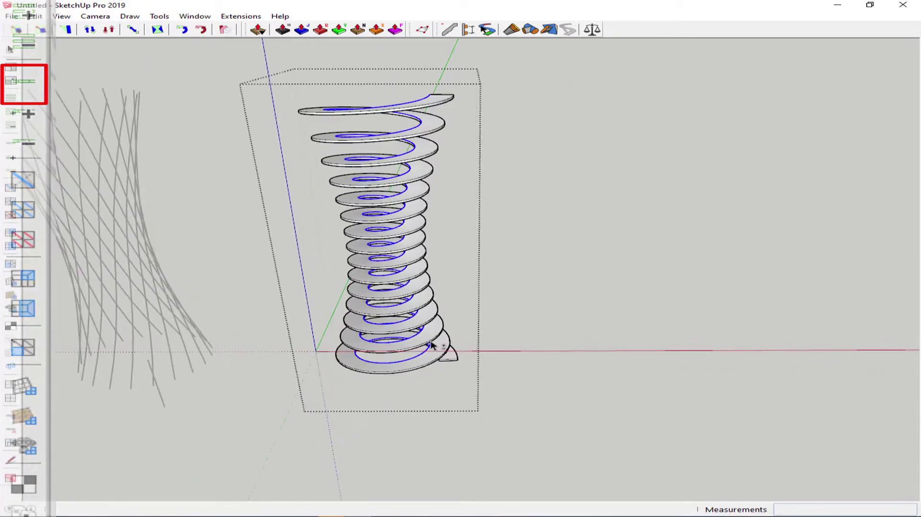
pyautogui.hotkey('ctrl', 'c')
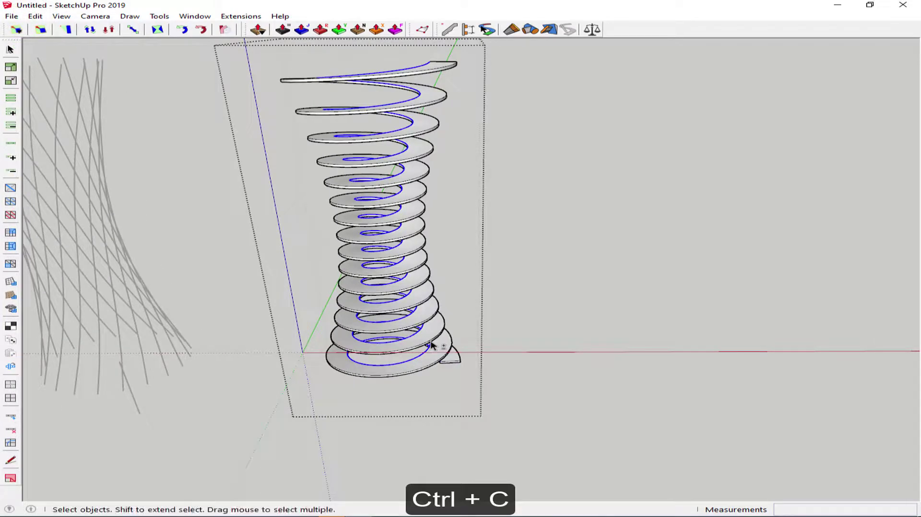
# Paste the inner edge helix in place outside the group and move it 30 m along red
pyautogui.press('Escape')
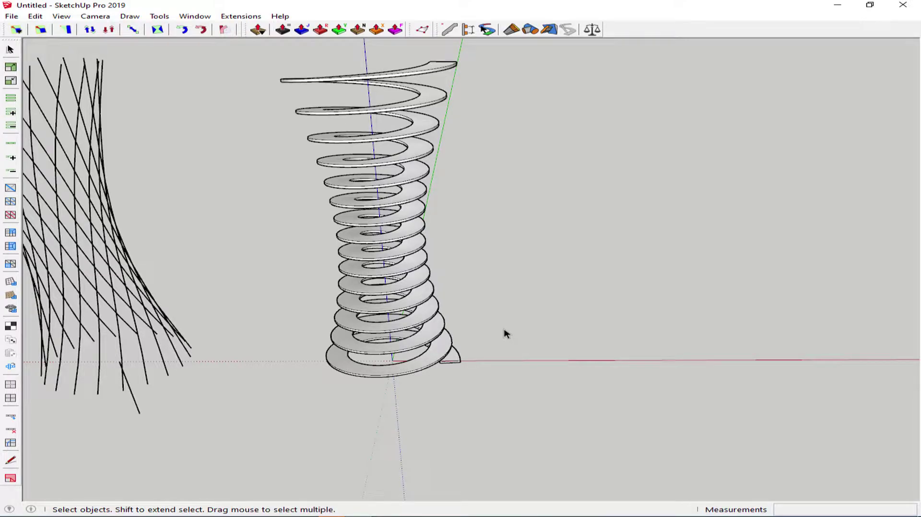
pyautogui.hotkey('ctrl', 'shift', 'v')
pyautogui.press('m')
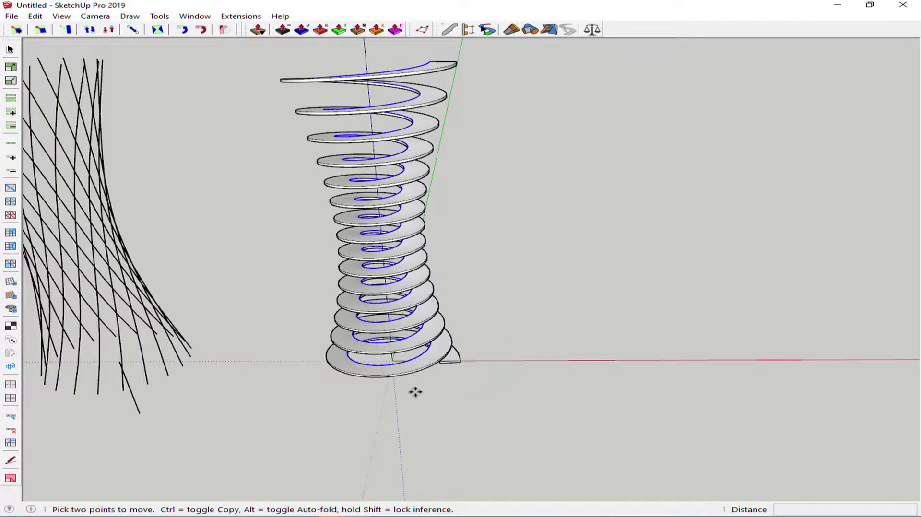
pyautogui.click(415, 392)
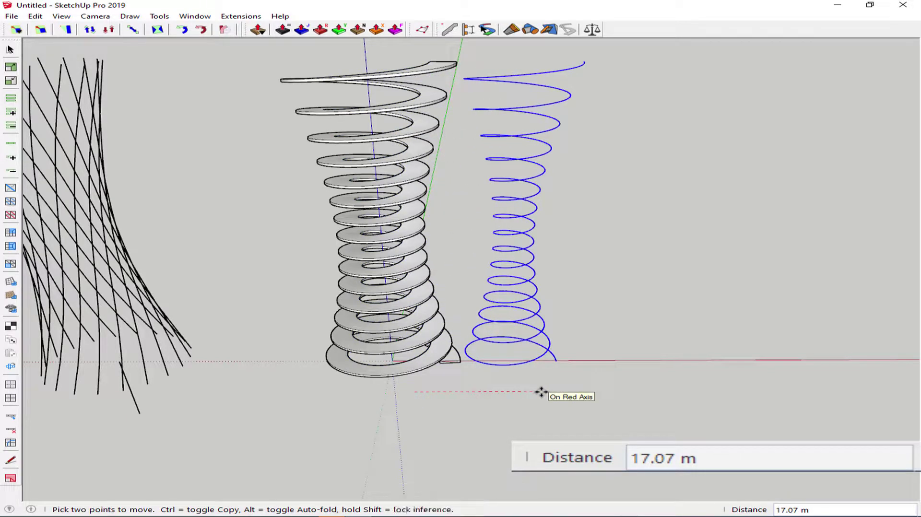
pyautogui.write('30')
pyautogui.press('Return')
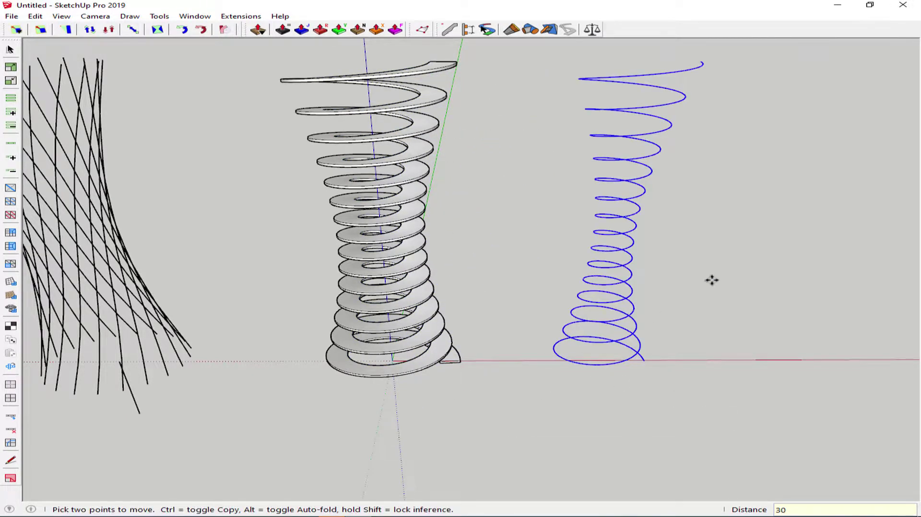
pyautogui.moveTo(712, 280)
pyautogui.mouseDown(button='middle')
pyautogui.moveTo(646, 303)
pyautogui.moveTo(633, 329)
pyautogui.moveTo(514, 178)
pyautogui.mouseUp(button='middle')
pyautogui.press('space')
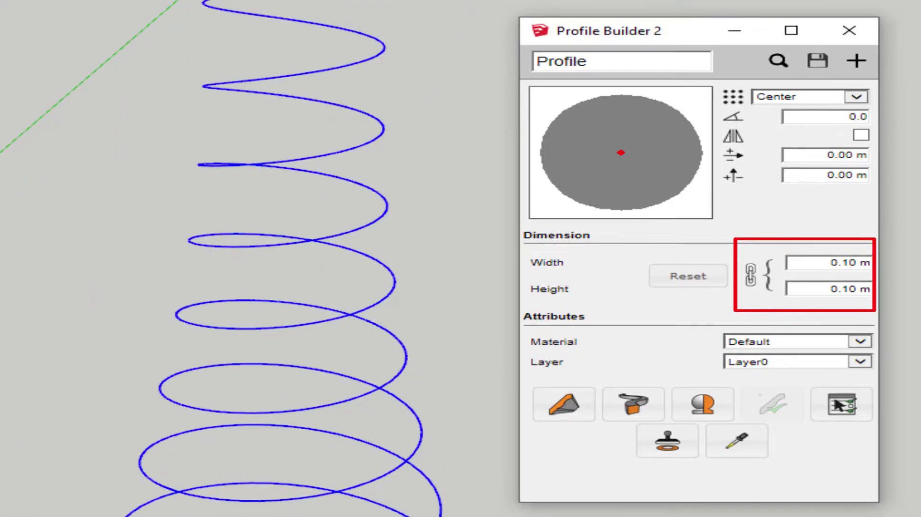
# Sweep a 0.10 m circular Profile Builder profile along the separate helix to make a tube
pyautogui.click(640, 416)
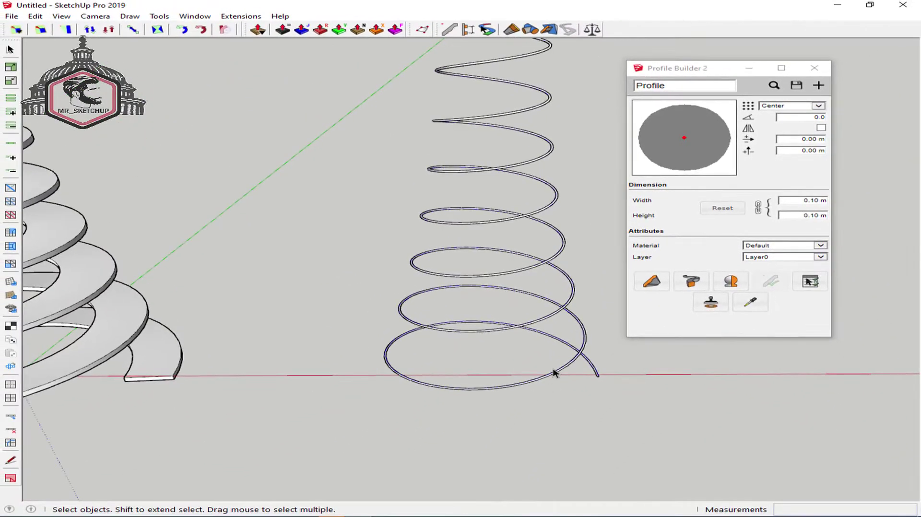
pyautogui.scroll(3, 551, 372)
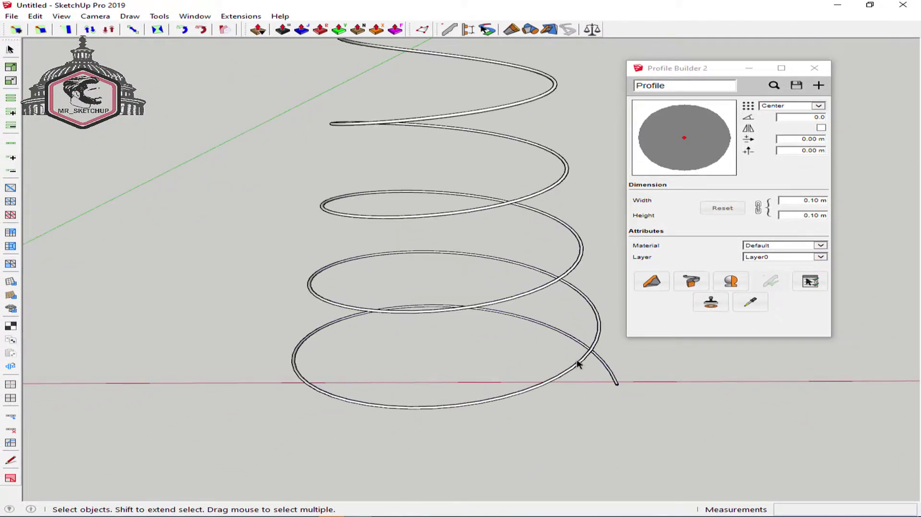
pyautogui.scroll(2, 581, 370)
pyautogui.scroll(2, 592, 363)
pyautogui.moveTo(594, 375); pyautogui.dragTo(551, 338, button='middle')
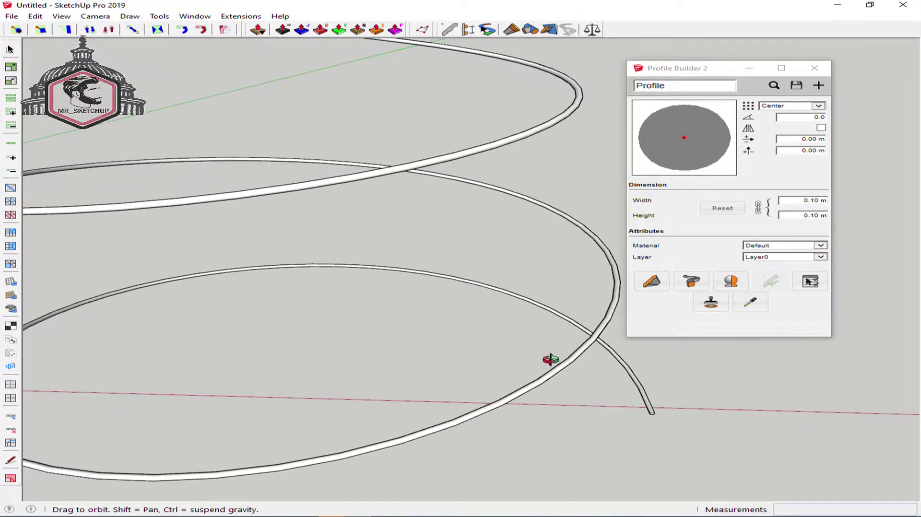
pyautogui.scroll(-3, 555, 366)
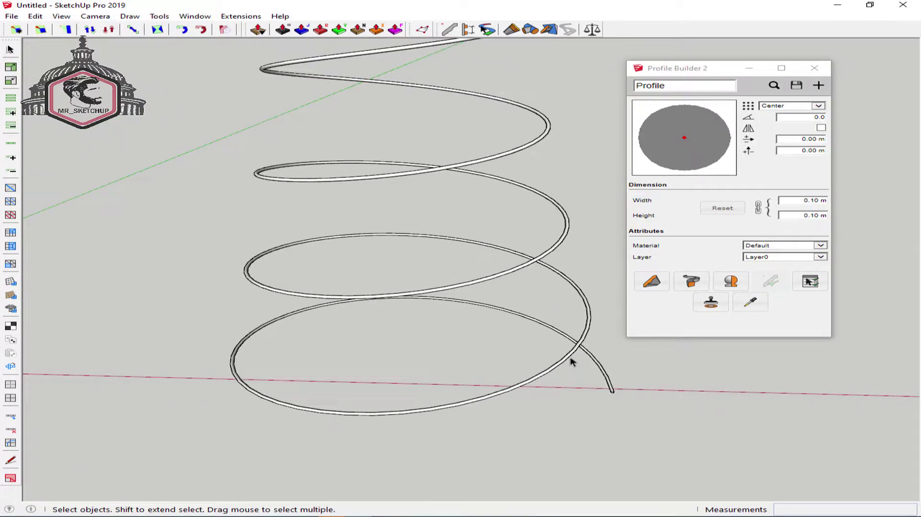
# Raise the tube helix 1.5 m along the blue axis
pyautogui.click(569, 358)
pyautogui.scroll(-3, 570, 364)
pyautogui.scroll(-1, 574, 403)
pyautogui.press('m')
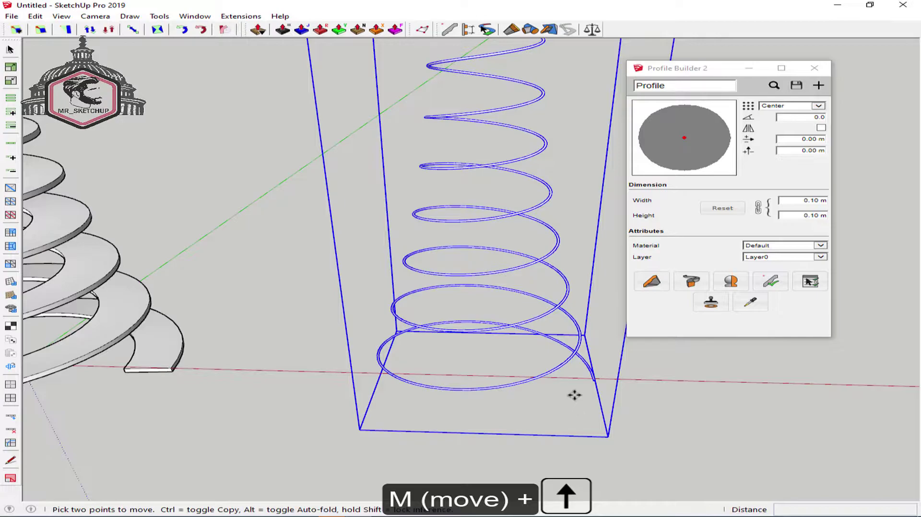
pyautogui.click(574, 395)
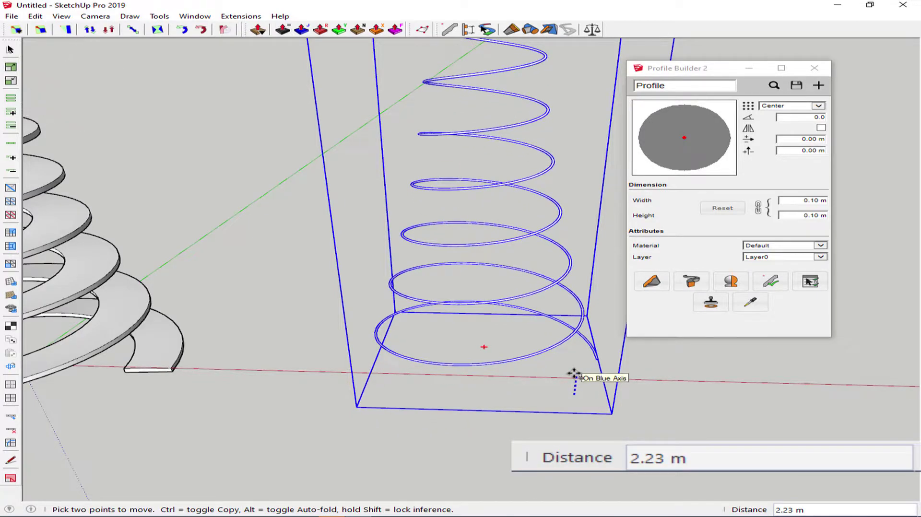
pyautogui.write('1.5')
pyautogui.press('Return')
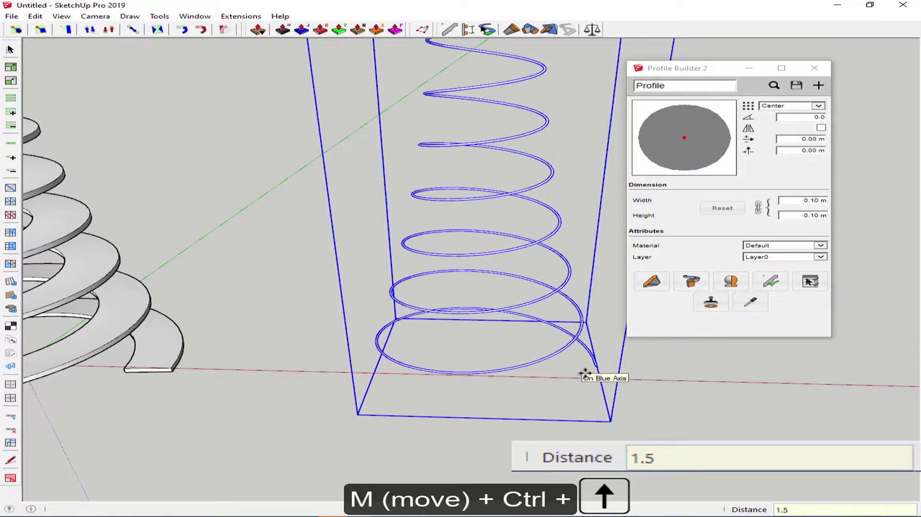
# Copy the tube 1 m higher, divided into three evenly spaced copies, and select the stack
pyautogui.press('ctrl')
pyautogui.click(583, 360)
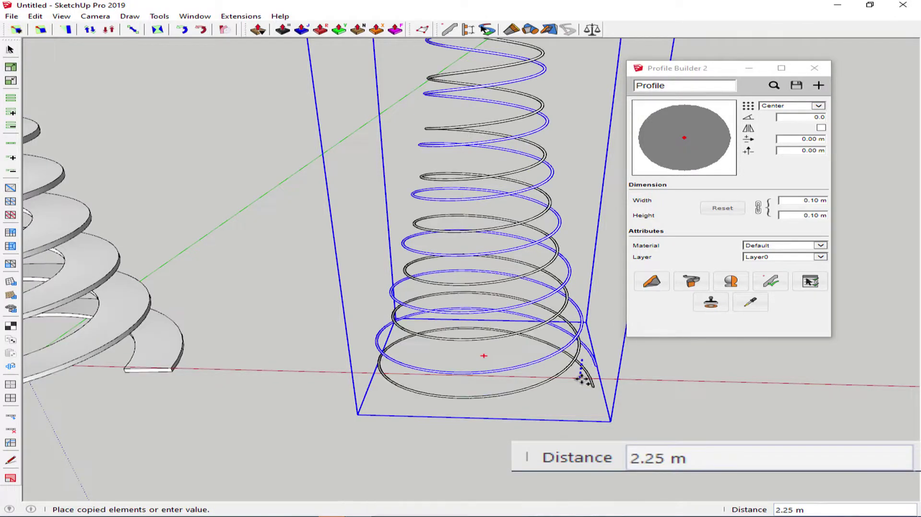
pyautogui.write('1')
pyautogui.press('Return')
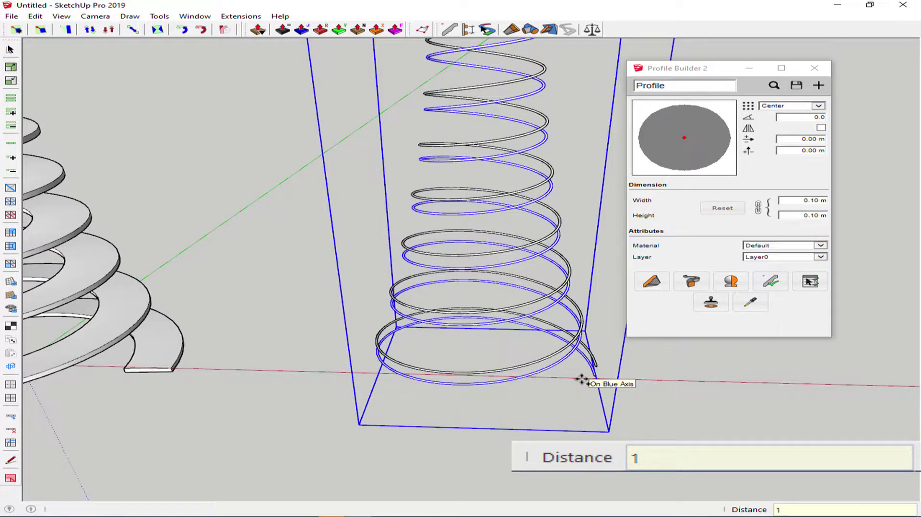
pyautogui.write('/3')
pyautogui.press('Return')
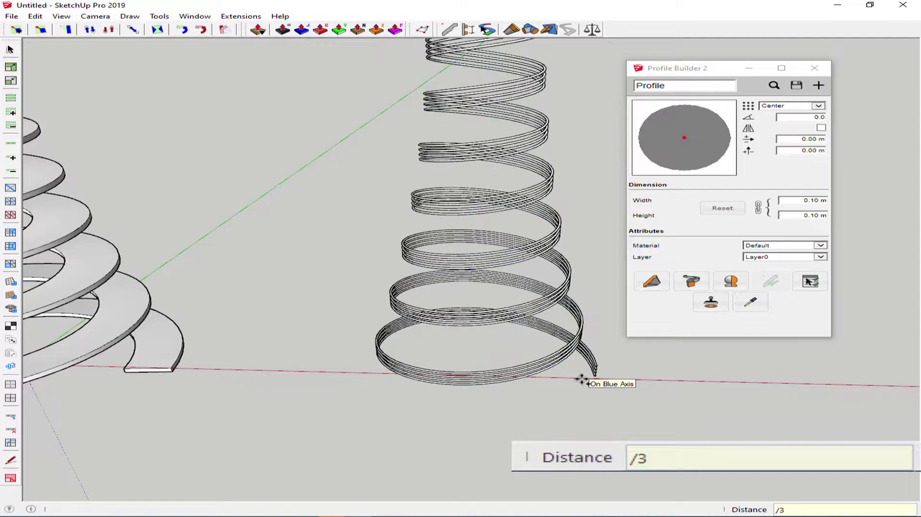
pyautogui.press('space')
pyautogui.scroll(-2, 536, 344)
pyautogui.scroll(-3, 533, 347)
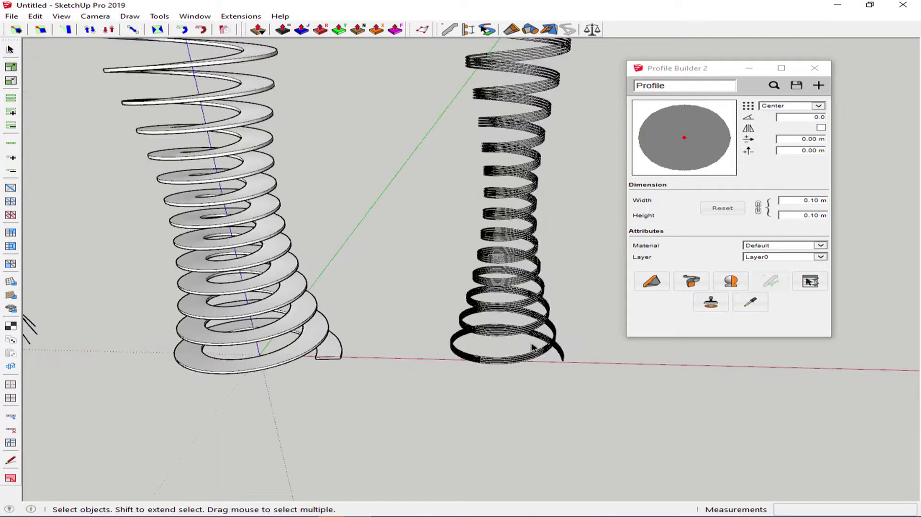
pyautogui.moveTo(505, 341); pyautogui.dragTo(515, 354)
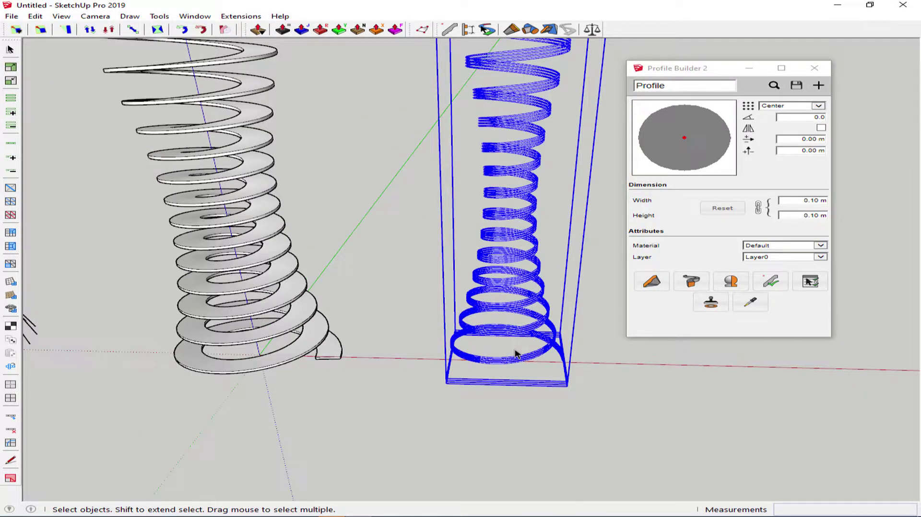
# Inside the wire lattice group, sweep a 0.30 m round profile along one curve
pyautogui.moveTo(420, 361)
pyautogui.mouseDown(button='middle')
pyautogui.moveTo(456, 393)
pyautogui.moveTo(388, 395)
pyautogui.mouseUp(button='middle')
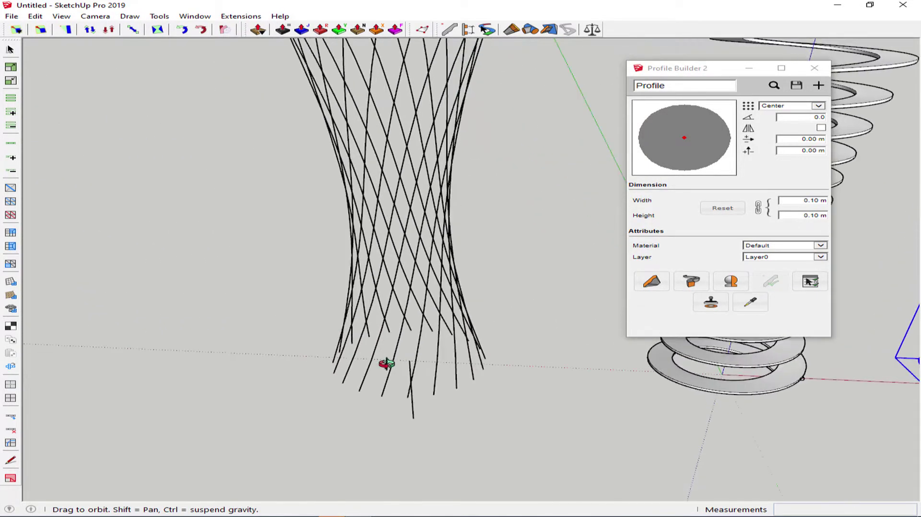
pyautogui.click(387, 392)
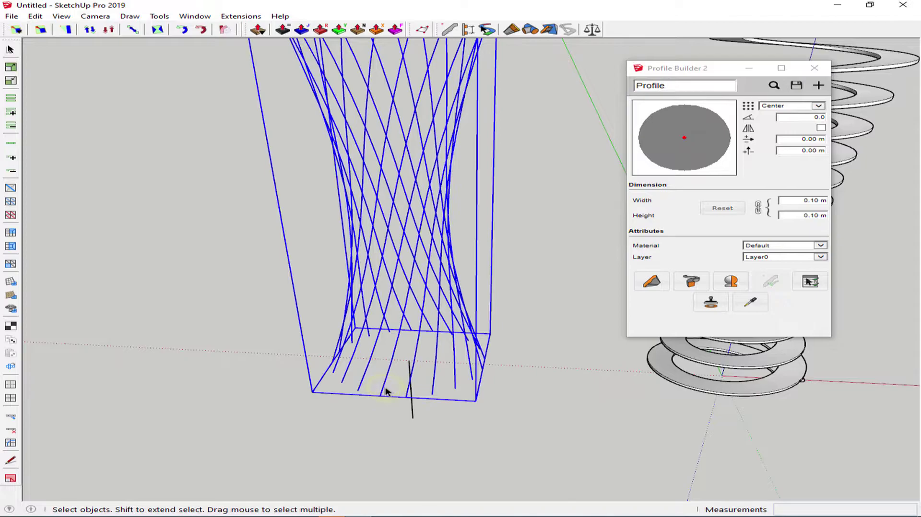
pyautogui.doubleClick(384, 389)
pyautogui.scroll(3, 393, 398)
pyautogui.moveTo(407, 407)
pyautogui.mouseDown(button='middle')
pyautogui.moveTo(354, 411)
pyautogui.moveTo(368, 396)
pyautogui.mouseUp(button='middle')
pyautogui.click(362, 391)
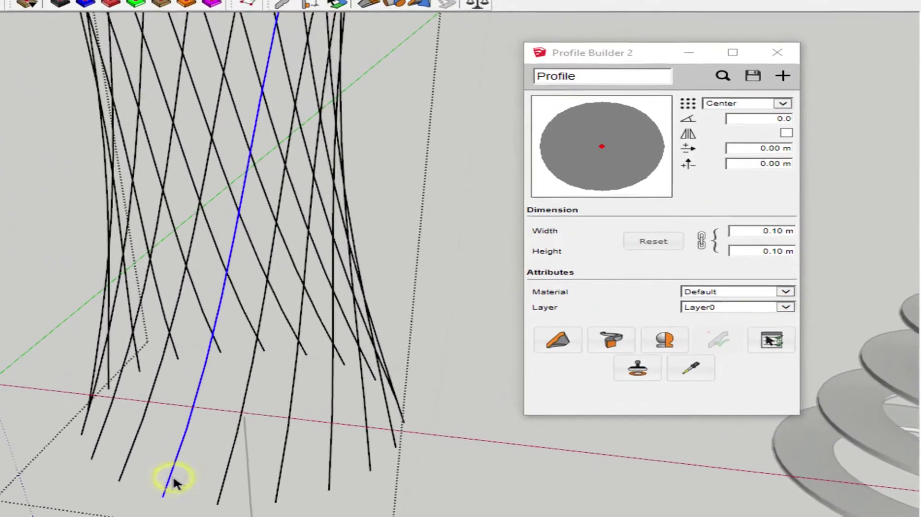
pyautogui.click(758, 236)
pyautogui.write('.3')
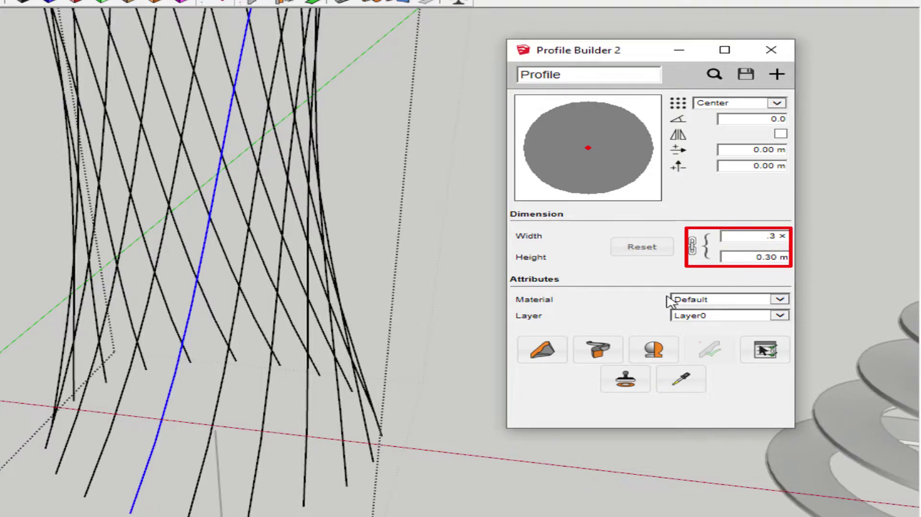
pyautogui.click(597, 350)
pyautogui.moveTo(390, 424)
pyautogui.mouseDown(button='middle')
pyautogui.moveTo(141, 431)
pyautogui.moveTo(162, 440)
pyautogui.mouseUp(button='middle')
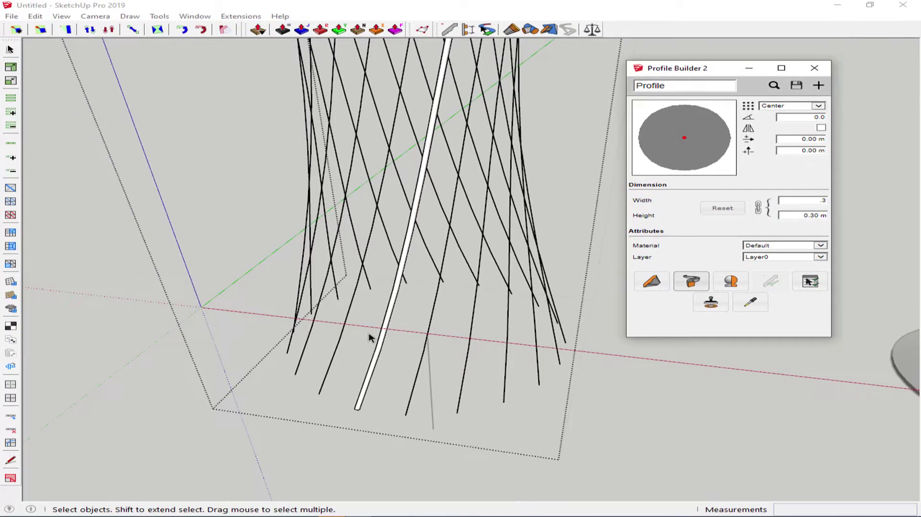
# Rotate-copy the tube 360° into 20 evenly spaced strands and delete the leftover curves
pyautogui.hotkey('ctrl', 'a')
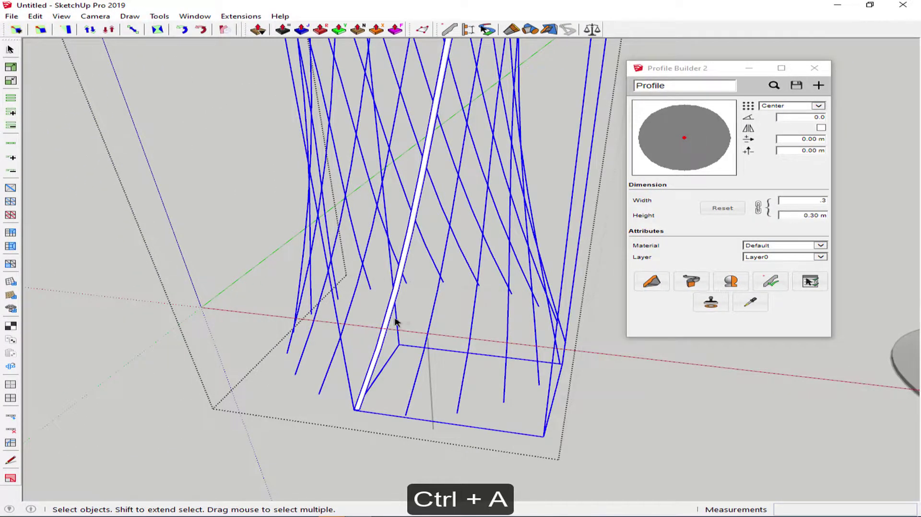
pyautogui.keyDown('ctrl'); pyautogui.keyDown('shift'); pyautogui.click(392, 311); pyautogui.keyUp('shift'); pyautogui.keyUp('ctrl')
pyautogui.press('Delete')
pyautogui.press('Delete')
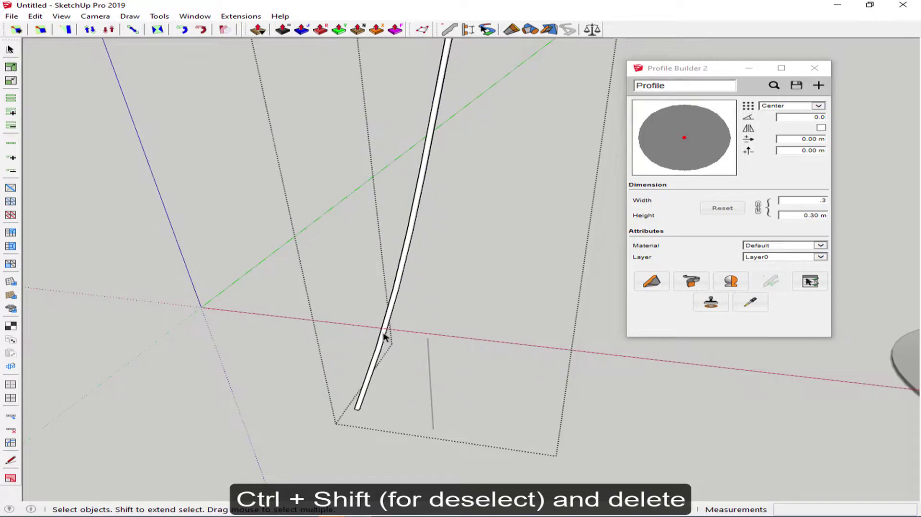
pyautogui.hotkey('ctrl', 'z')
pyautogui.press('q')
pyautogui.click(427, 338)
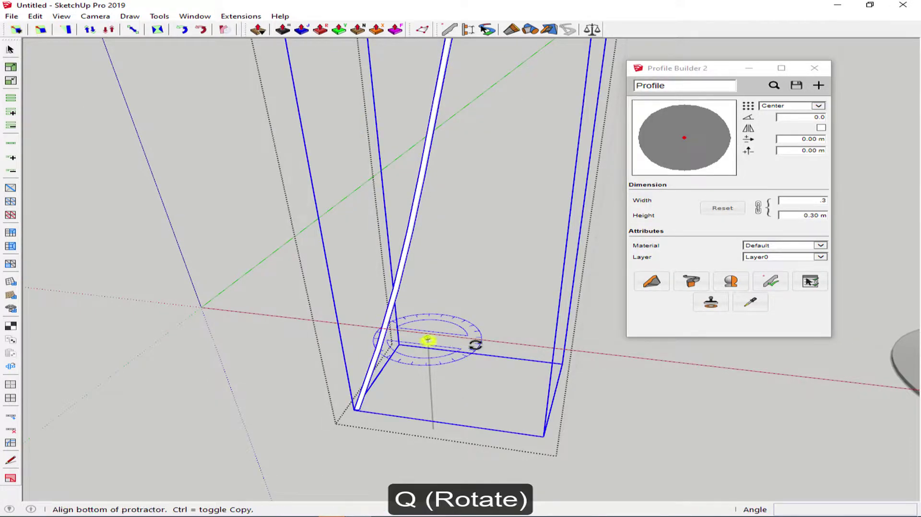
pyautogui.click(510, 349)
pyautogui.write('360')
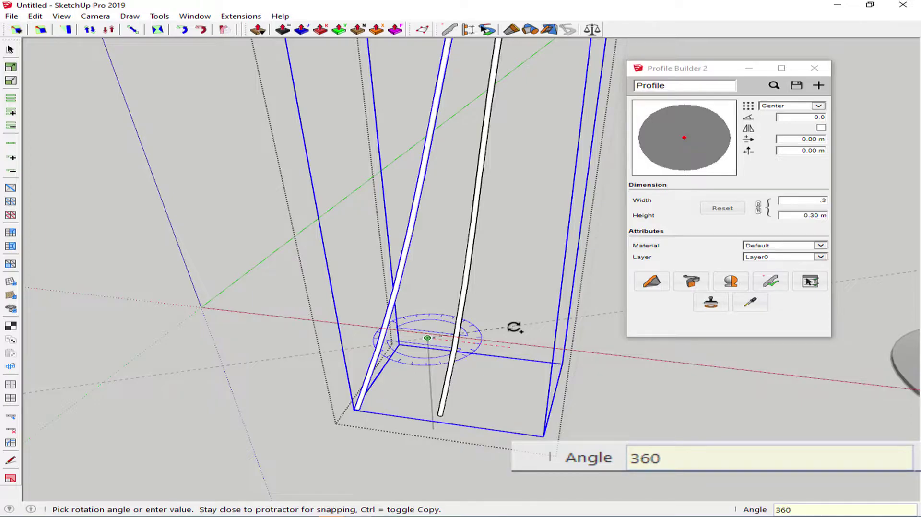
pyautogui.write('/2')
pyautogui.press('Return')
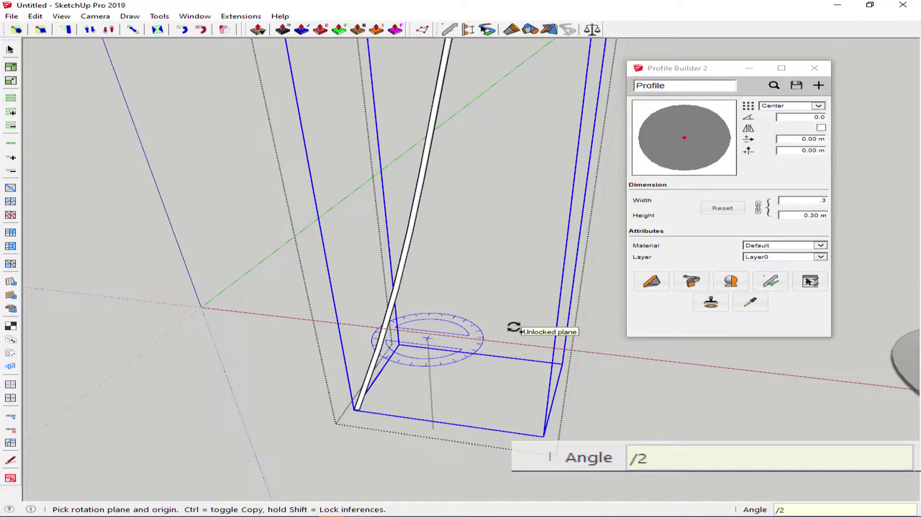
pyautogui.write('0')
pyautogui.press('Return')
pyautogui.press('Delete')
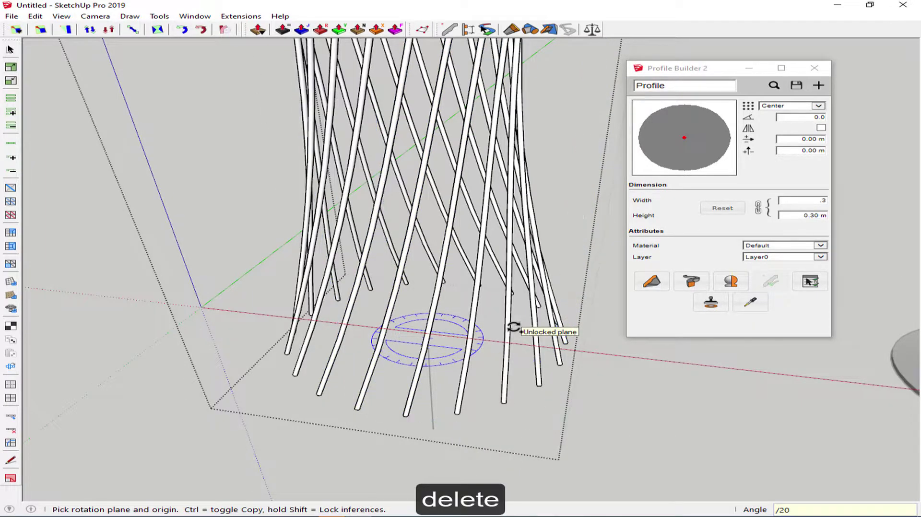
# Copy the tube ring in place and flip the copy along the group's red axis
pyautogui.scroll(-2, 503, 338)
pyautogui.click(486, 337)
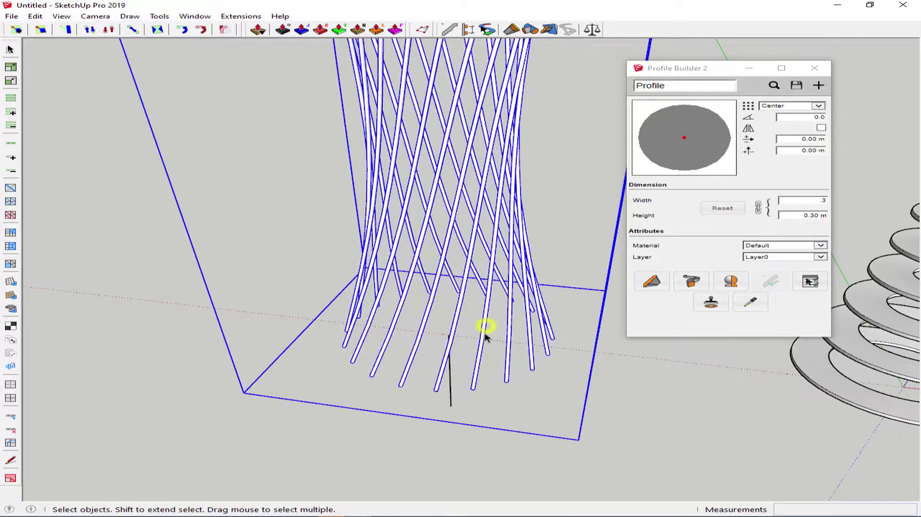
pyautogui.press('m')
pyautogui.click(494, 401)
pyautogui.press('ctrl')
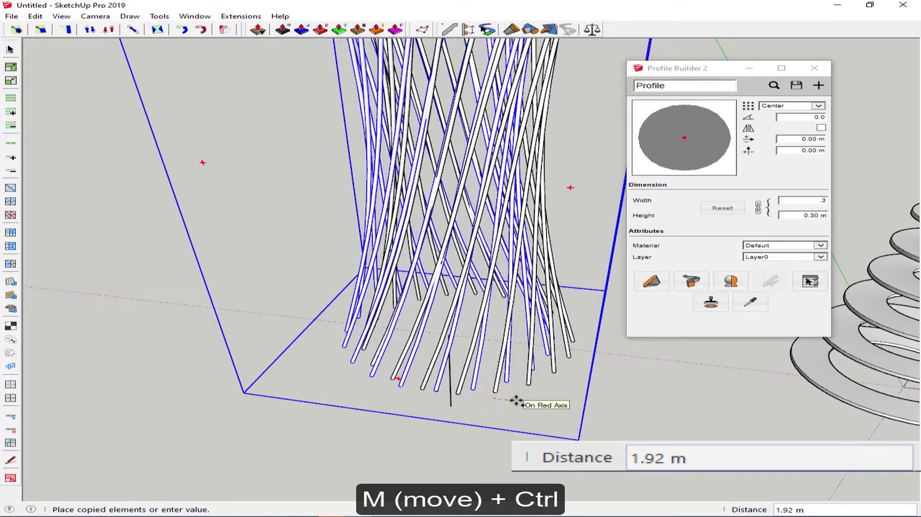
pyautogui.press('Escape')
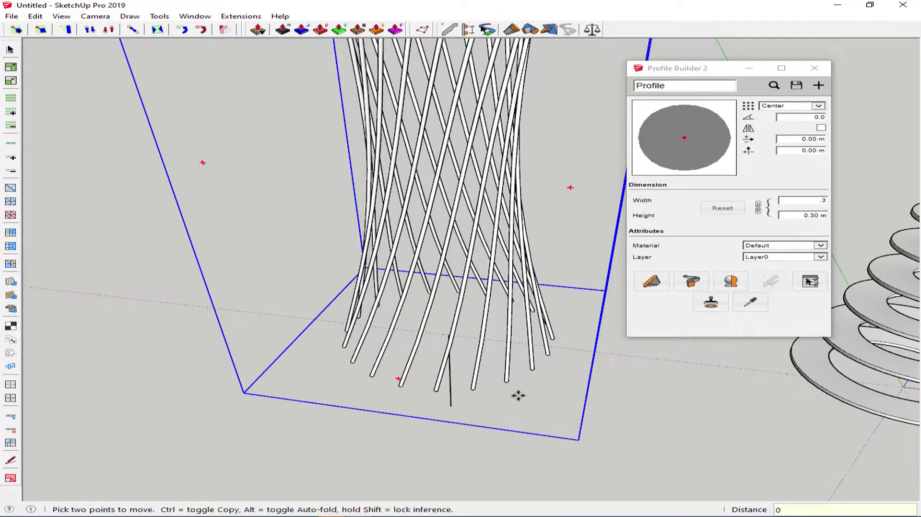
pyautogui.press('space')
pyautogui.rightClick(480, 356)
pyautogui.moveTo(523, 186)
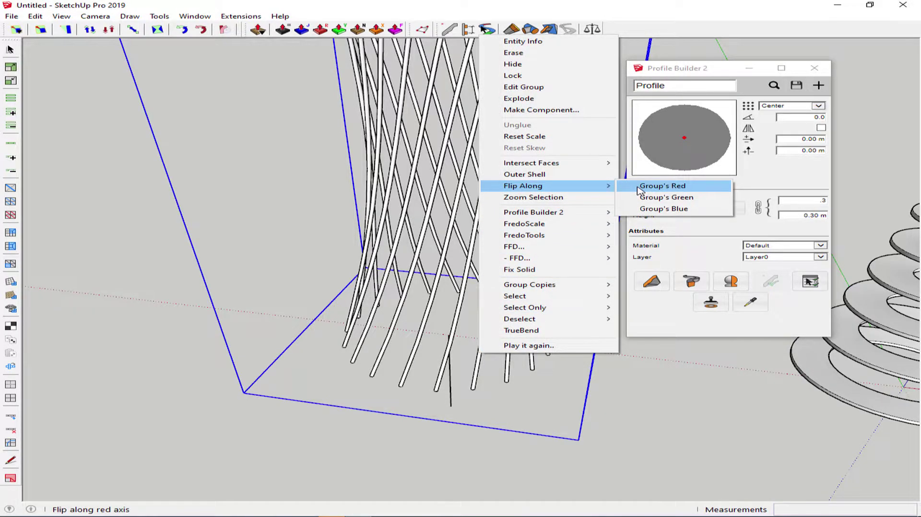
pyautogui.click(638, 190)
pyautogui.click(814, 68)
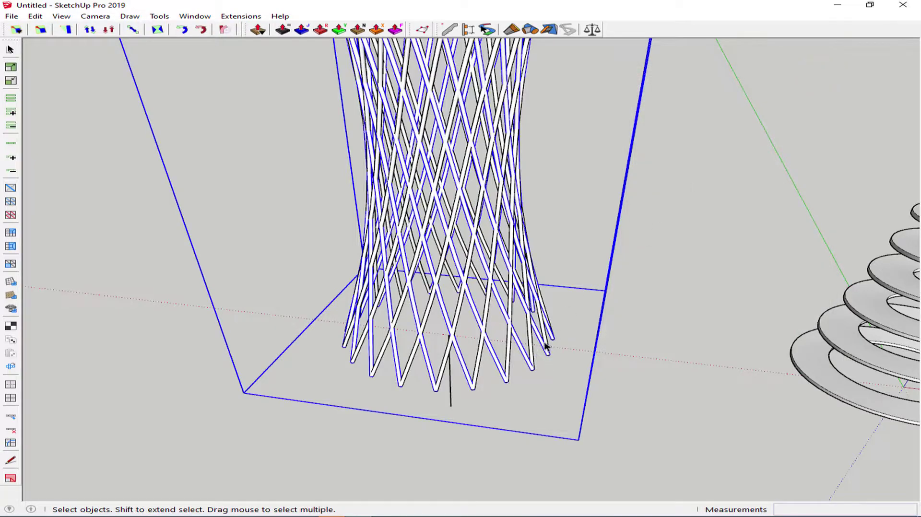
# Paint the lattice tower with the brown Marc_Skin material
pyautogui.press('b')
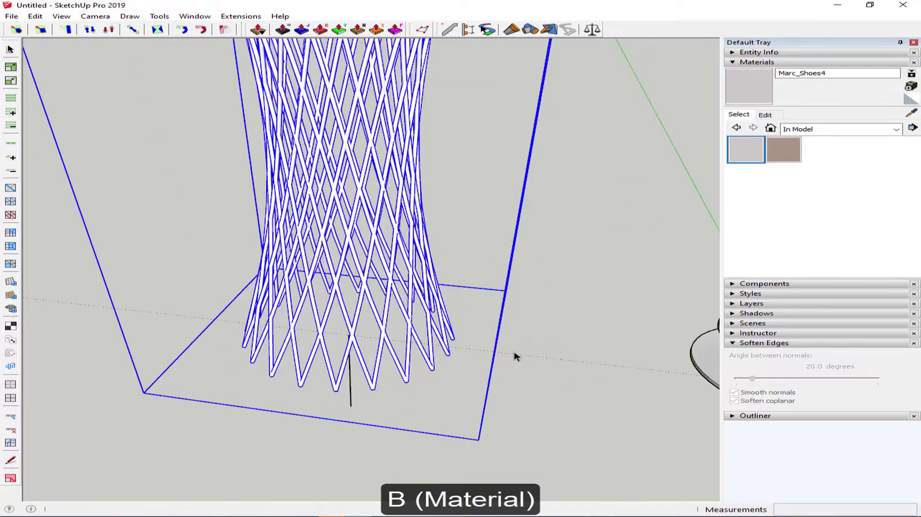
pyautogui.click(784, 150)
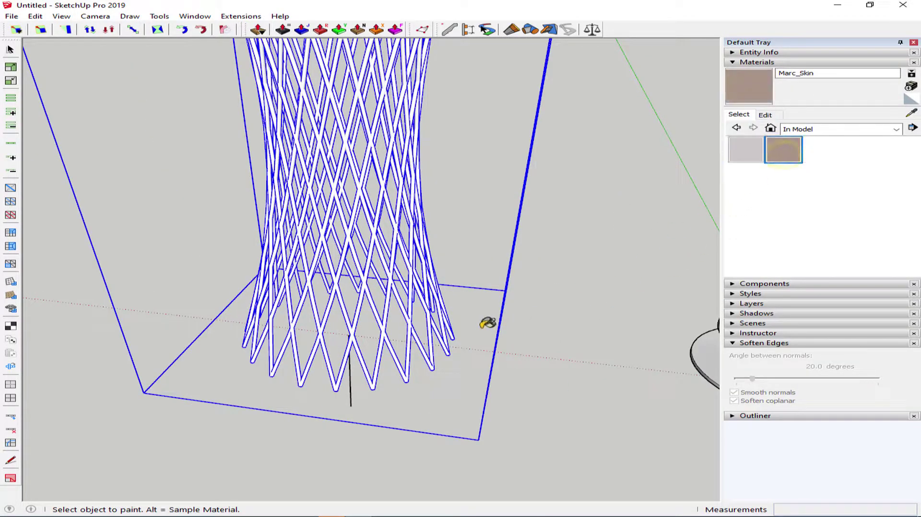
pyautogui.click(415, 323)
pyautogui.click(742, 344)
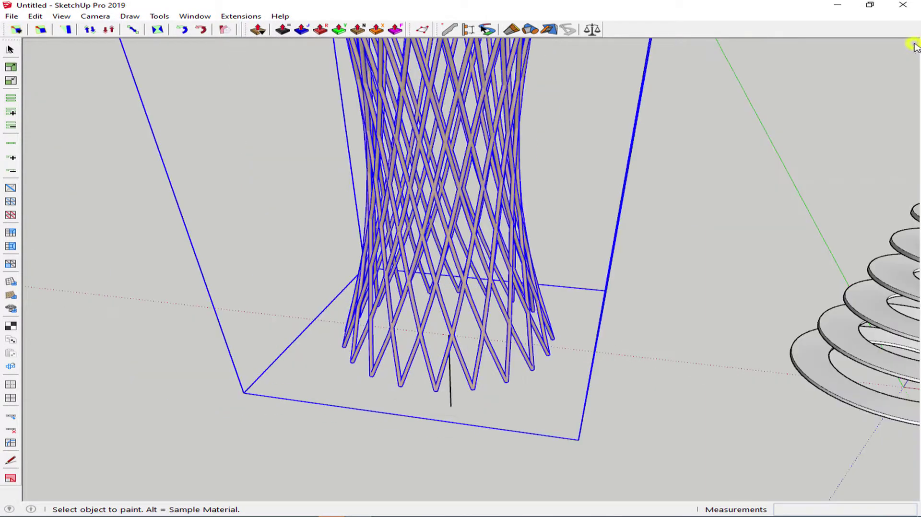
pyautogui.click(914, 42)
pyautogui.press('space')
# Paint the right tube spiral with the same brown material
pyautogui.moveTo(646, 213)
pyautogui.mouseDown(button='middle')
pyautogui.moveTo(497, 343)
pyautogui.moveTo(655, 354)
pyautogui.mouseUp(button='middle')
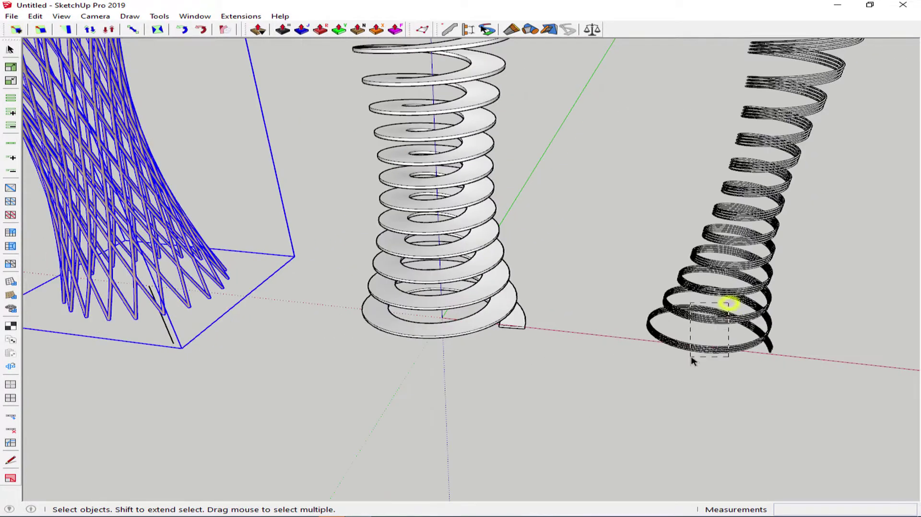
pyautogui.click(691, 360)
pyautogui.press('b')
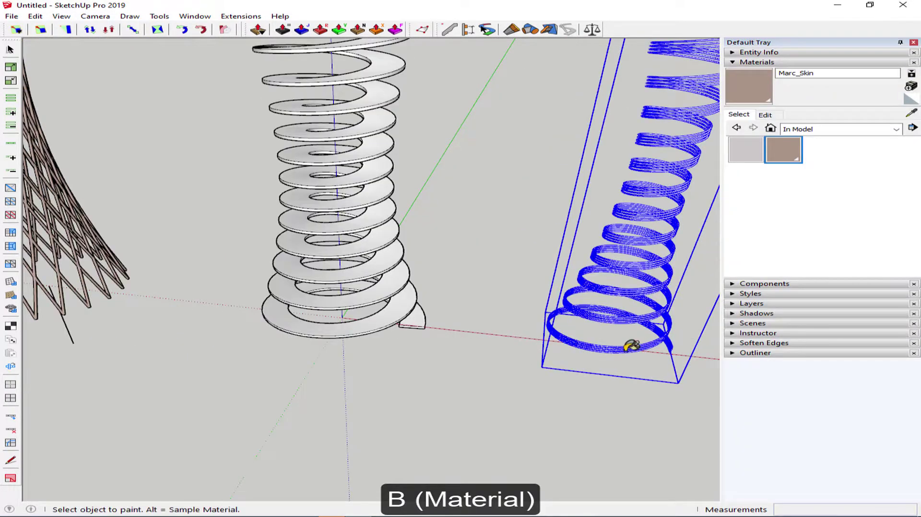
pyautogui.click(627, 343)
pyautogui.press('space')
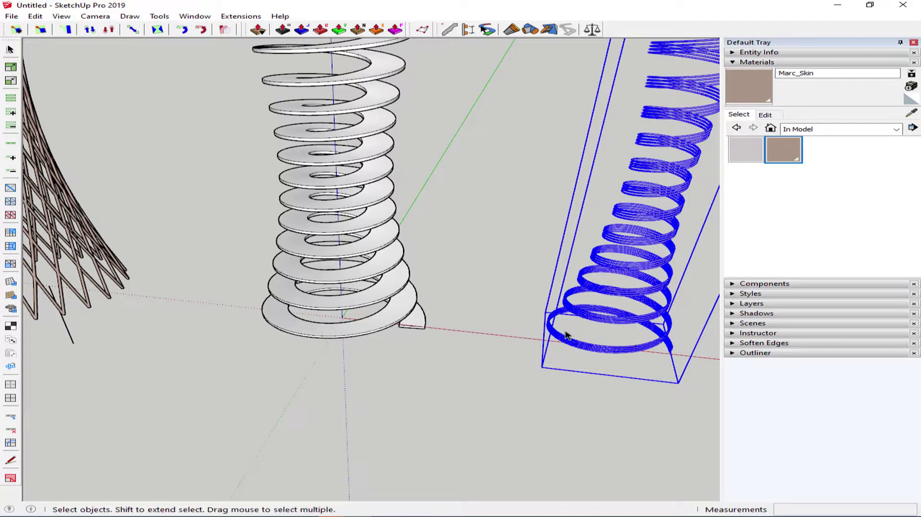
# Paint the central spiral ramp with the light grey-mauve Marc_Shoes4 material, then close the tray
pyautogui.click(363, 232)
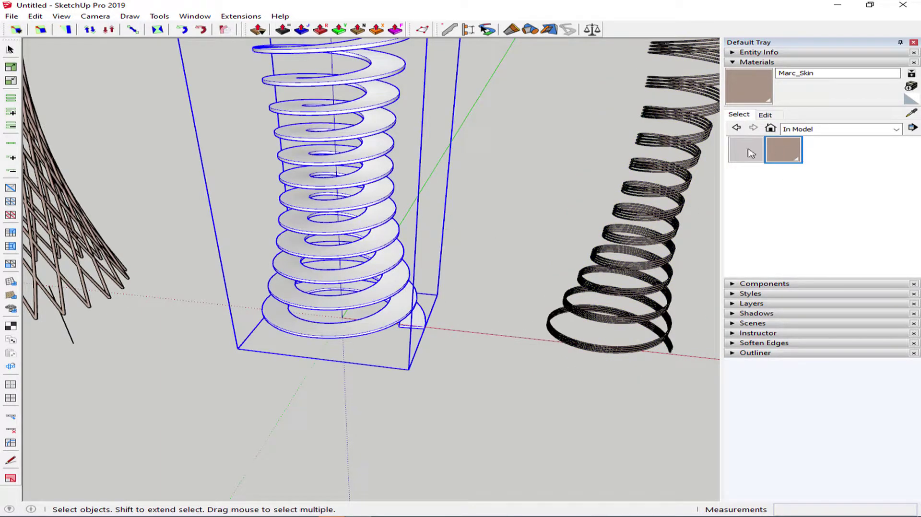
pyautogui.click(746, 150)
pyautogui.click(357, 204)
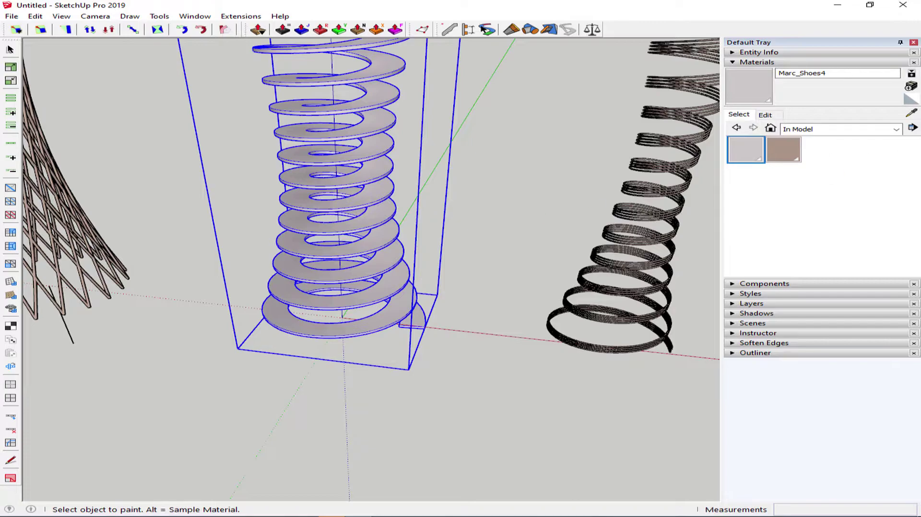
pyautogui.click(914, 42)
pyautogui.press('space')
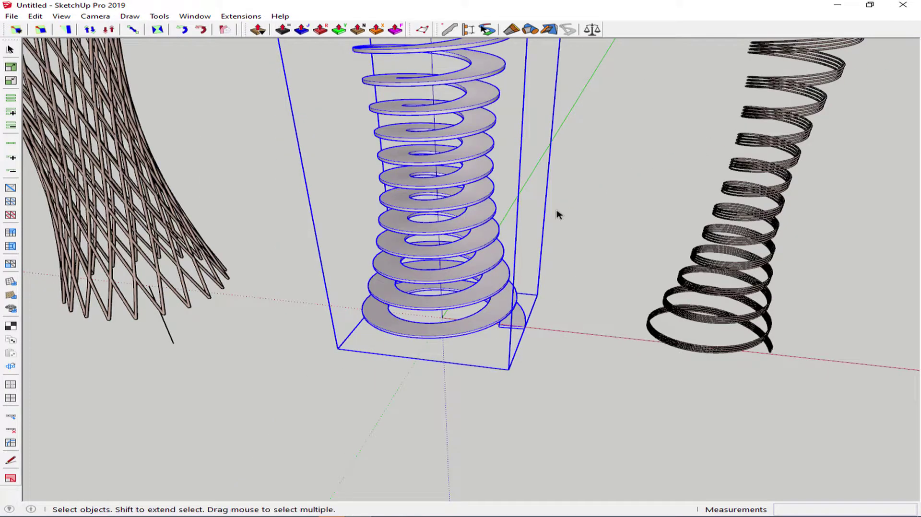
pyautogui.click(557, 211)
pyautogui.moveTo(562, 243)
pyautogui.mouseDown(button='middle')
pyautogui.moveTo(541, 205)
pyautogui.moveTo(184, 333)
pyautogui.mouseUp(button='middle')
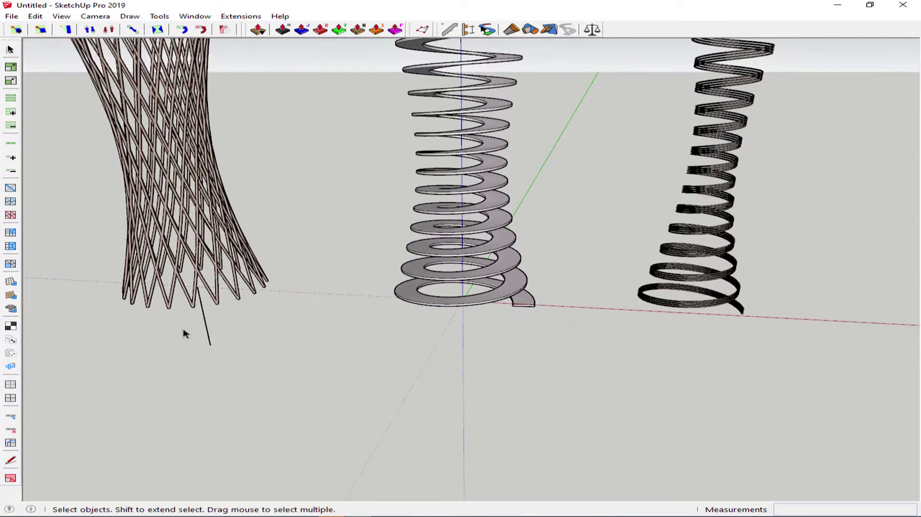
# Move the lattice tower 4 units along the red axis onto the ramp
pyautogui.click(285, 246)
pyautogui.press('m')
pyautogui.press('Right')
pyautogui.click(316, 328)
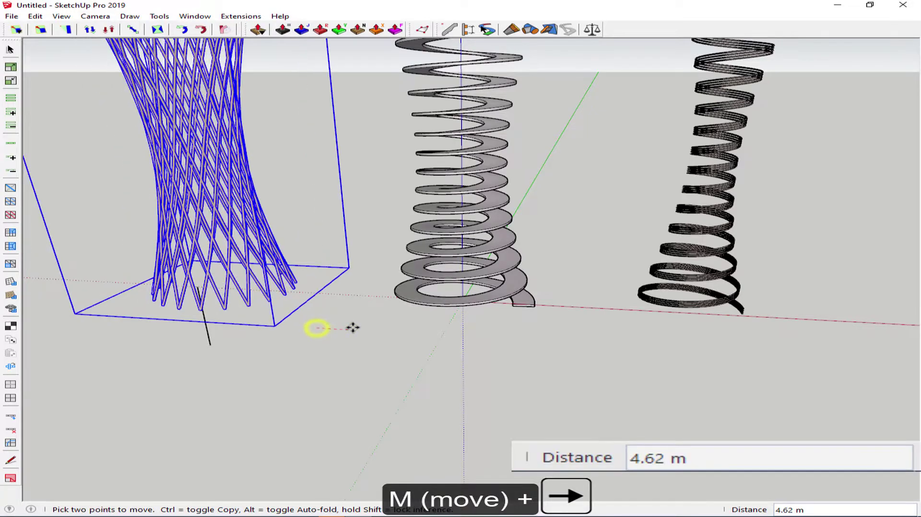
pyautogui.write('40')
pyautogui.press('Return')
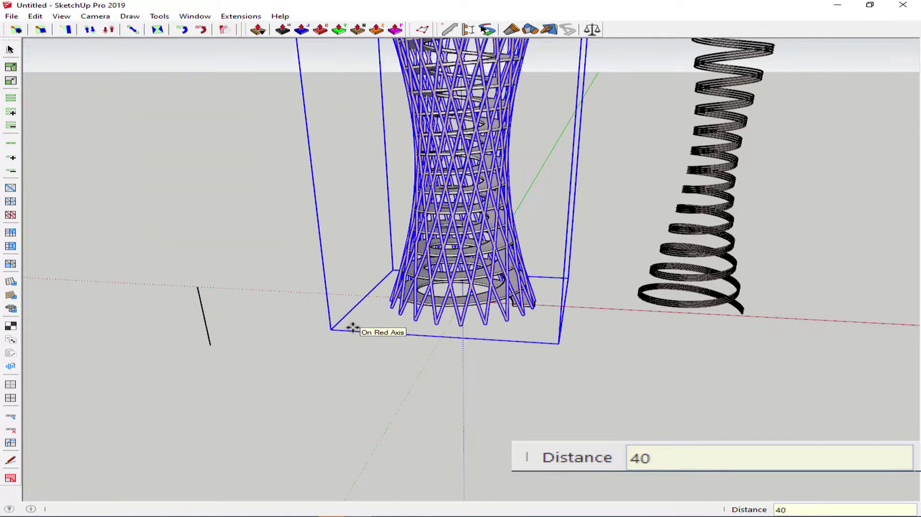
pyautogui.press('space')
# Move the tube spiral into the tower
pyautogui.press('m')
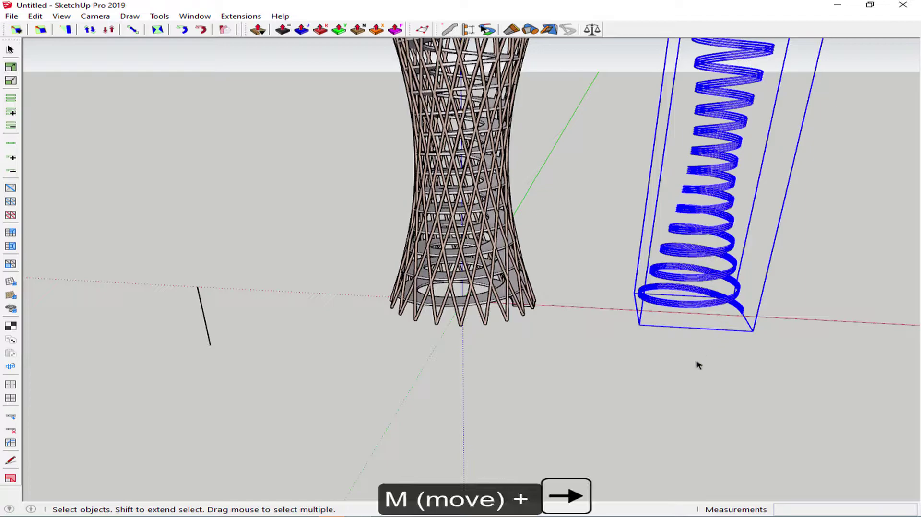
pyautogui.click(729, 372)
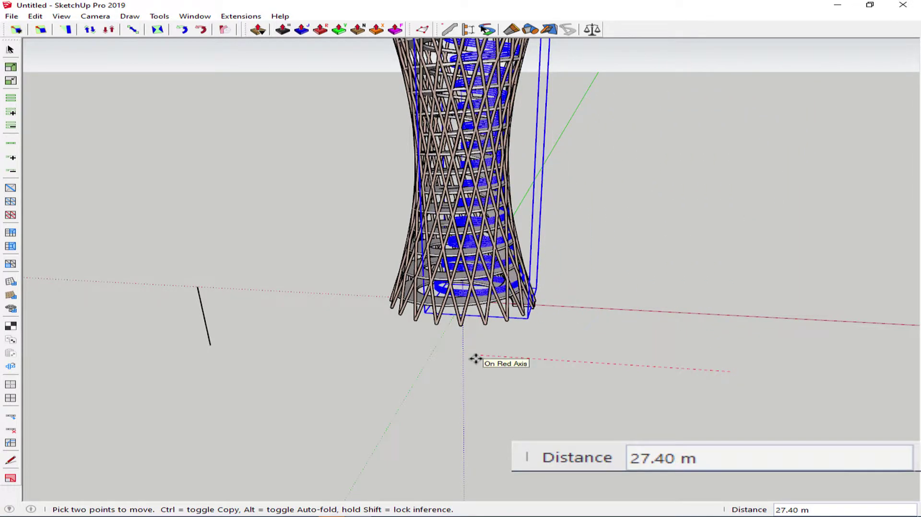
pyautogui.press('Return')
pyautogui.press('space')
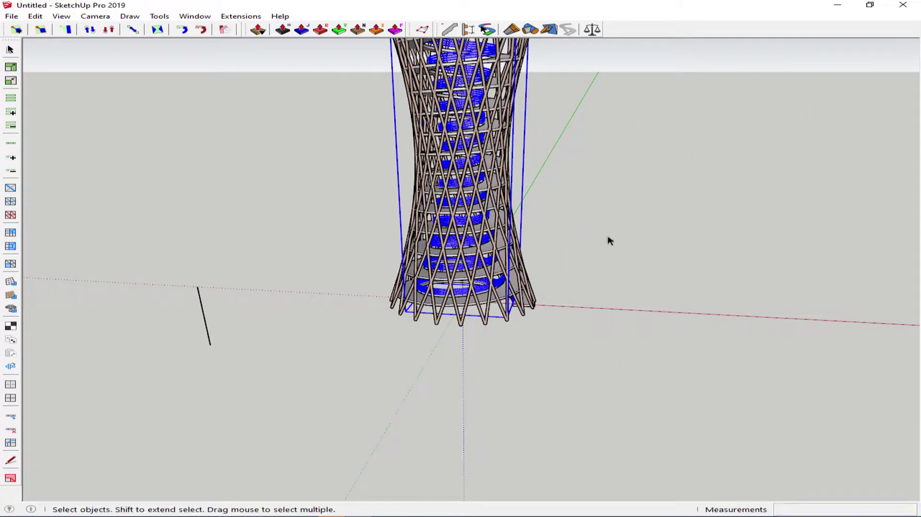
pyautogui.click(615, 206)
# Delete the stray line, check parallel projection from the front, then return to an angled perspective view
pyautogui.moveTo(355, 268); pyautogui.dragTo(357, 318, button='middle')
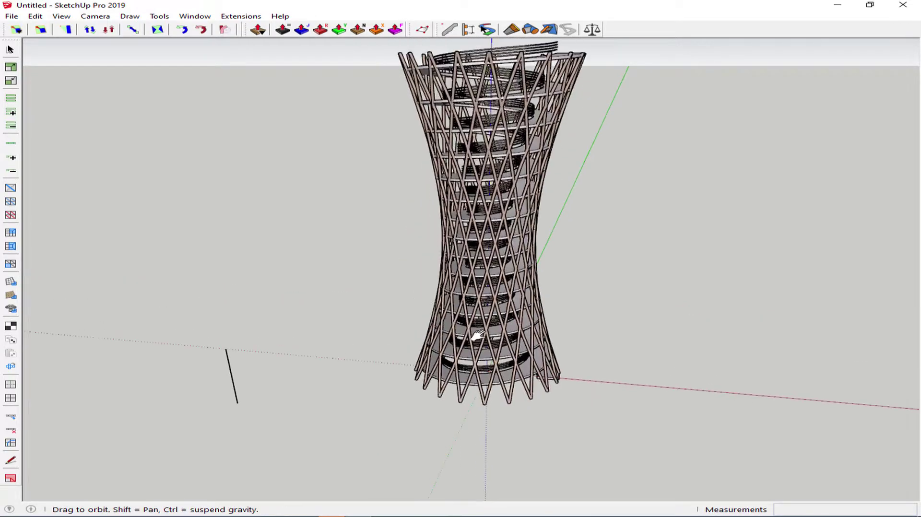
pyautogui.press('Delete')
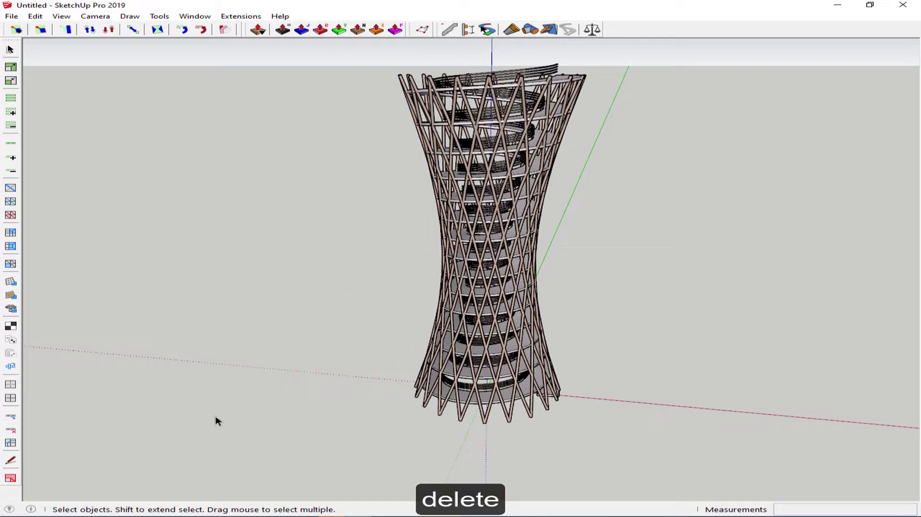
pyautogui.press('F3')
pyautogui.press('v')
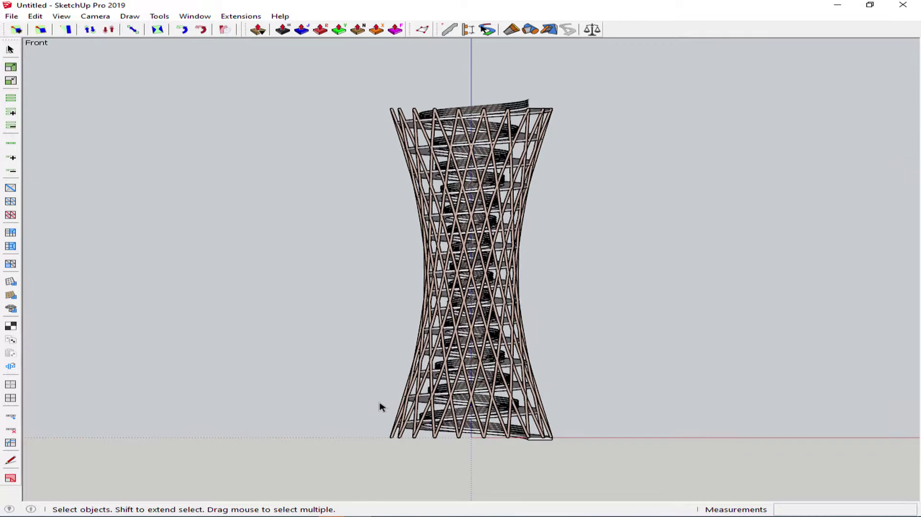
pyautogui.press('v')
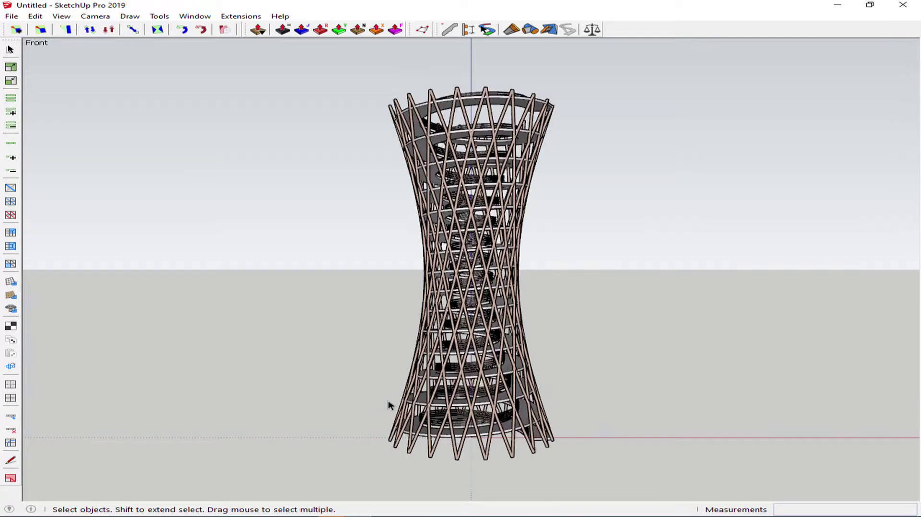
pyautogui.moveTo(389, 405)
pyautogui.mouseDown(button='middle')
pyautogui.moveTo(469, 439)
pyautogui.moveTo(444, 370)
pyautogui.mouseUp(button='middle')
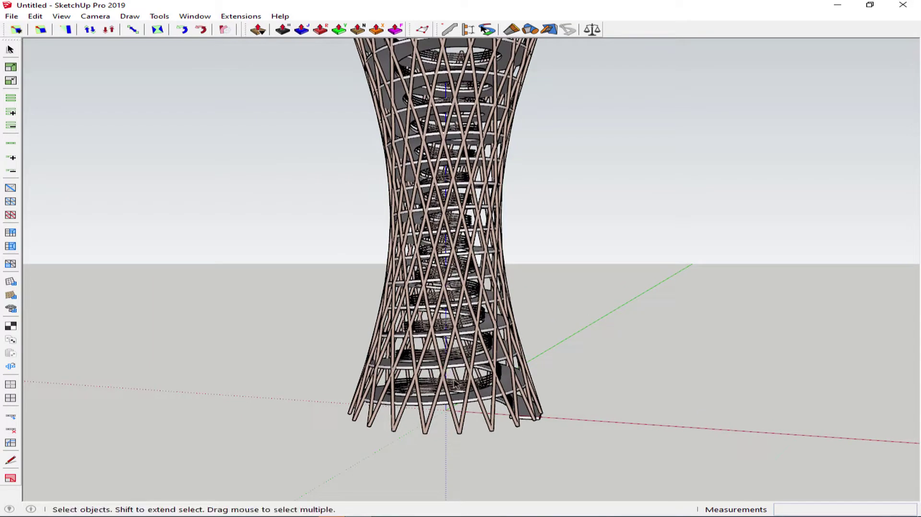
# Draw a 100 by 100 ground rectangle centred on the origin
pyautogui.press('r')
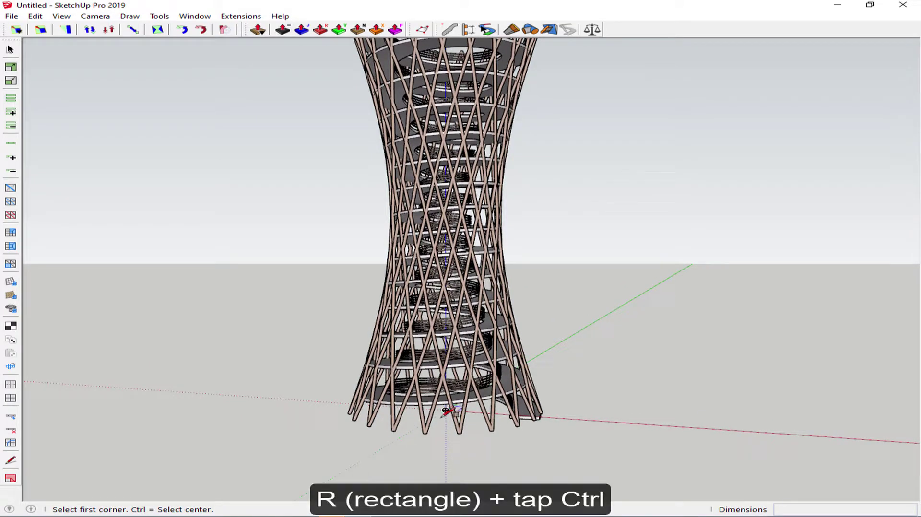
pyautogui.scroll(1, 446, 410)
pyautogui.scroll(1, 453, 411)
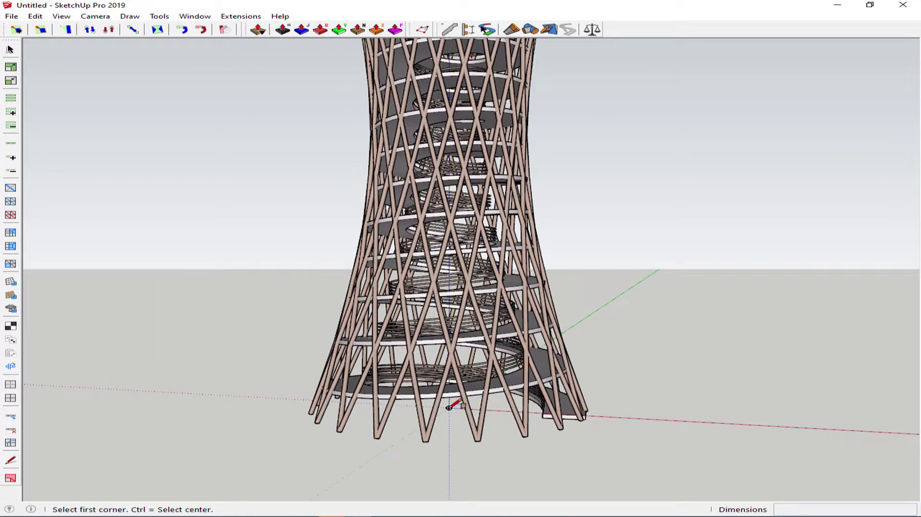
pyautogui.click(449, 407)
pyautogui.write('100,100')
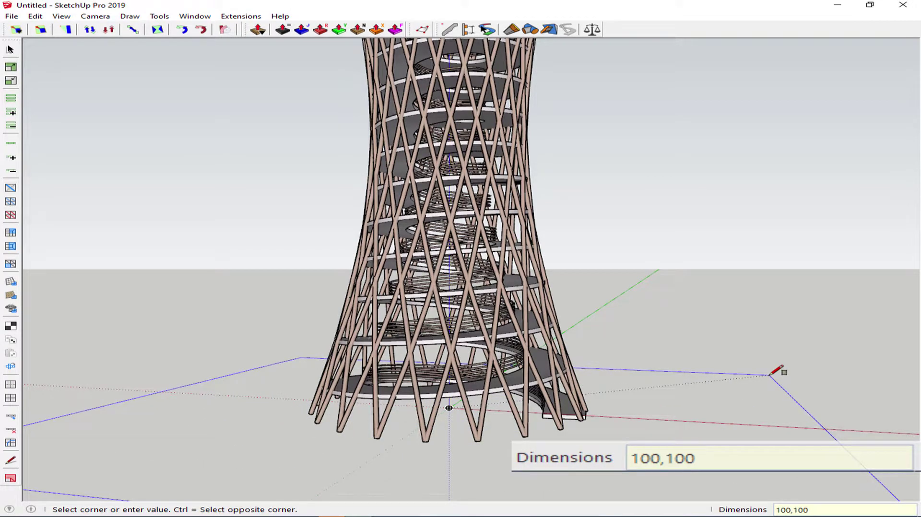
pyautogui.press('Return')
pyautogui.scroll(-3, 777, 372)
pyautogui.press('space')
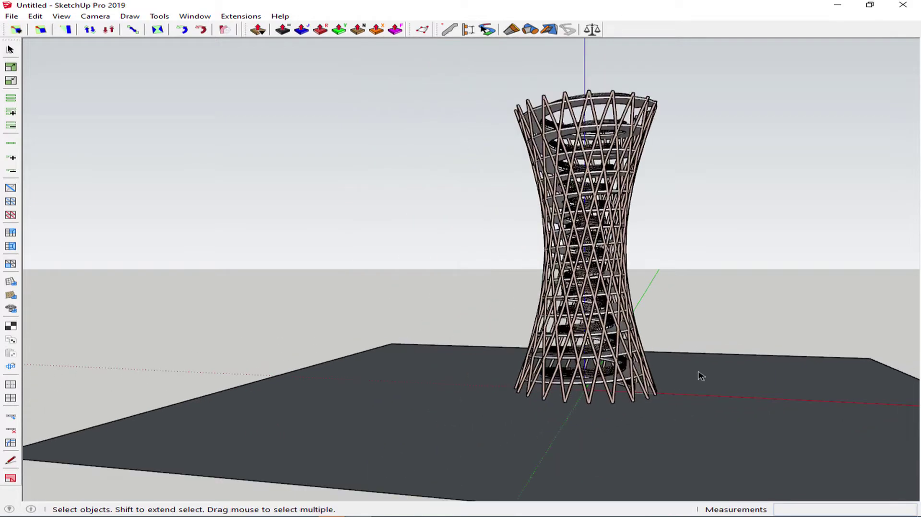
# Leave the ground face flat by cancelling Push/Pull, then orbit to an angled tower view
pyautogui.press('p')
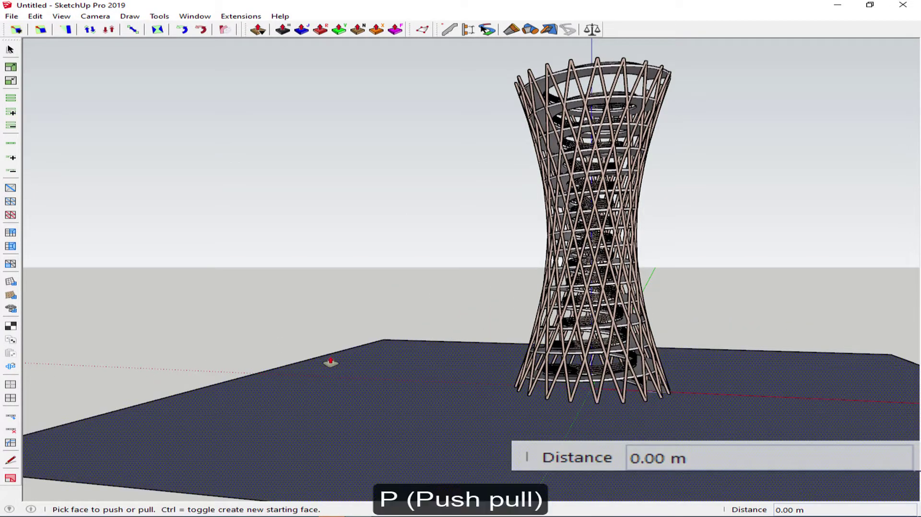
pyautogui.click(329, 364)
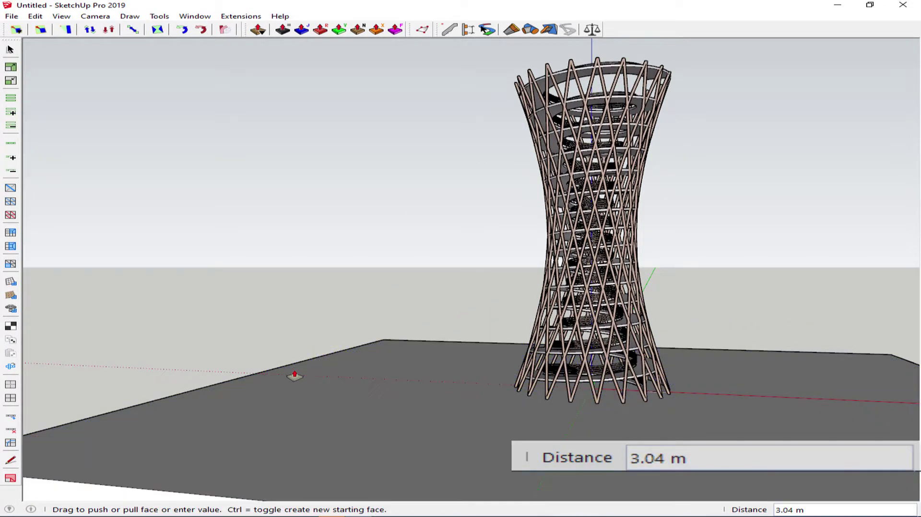
pyautogui.press('space')
pyautogui.press('F4')
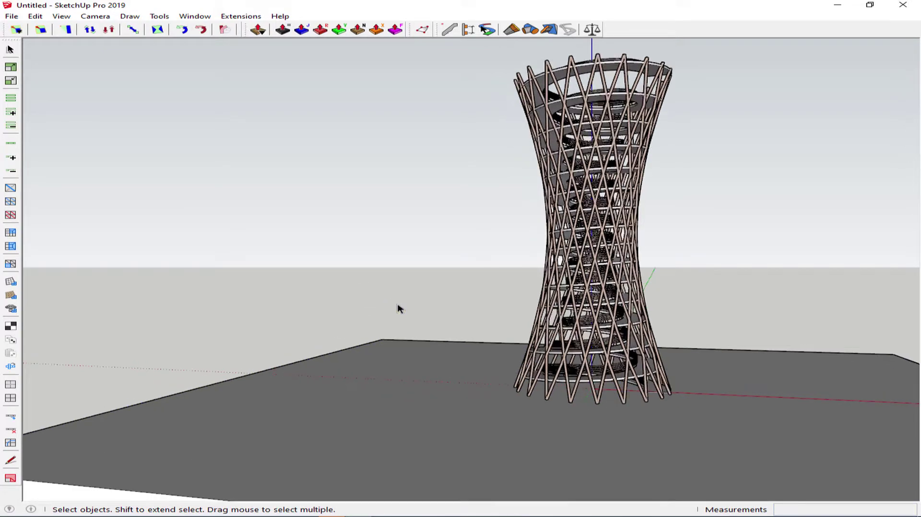
pyautogui.scroll(2, 477, 325)
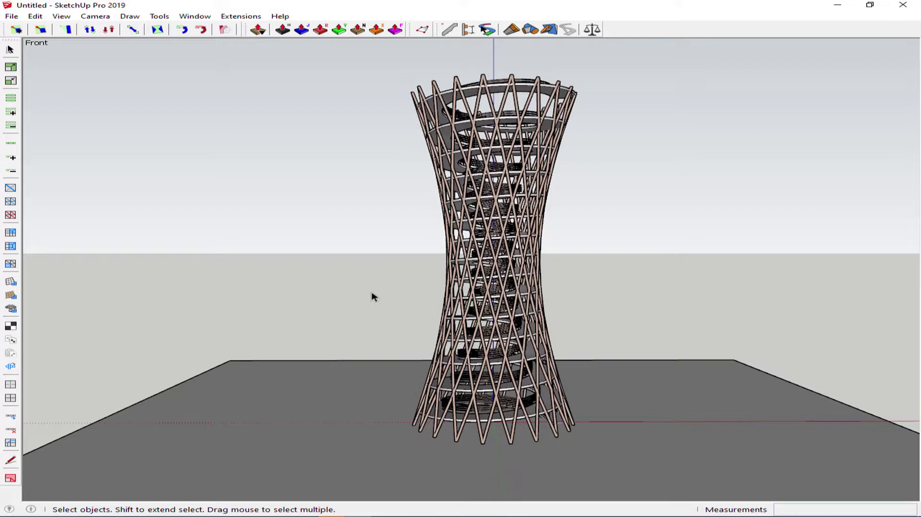
pyautogui.moveTo(348, 207)
pyautogui.mouseDown(button='middle')
pyautogui.moveTo(611, 271)
pyautogui.moveTo(559, 363)
pyautogui.moveTo(579, 233)
pyautogui.mouseUp(button='middle')
# Set the camera field of view to 70 degrees and orbit until the tower stands upright
pyautogui.scroll(3, 542, 333)
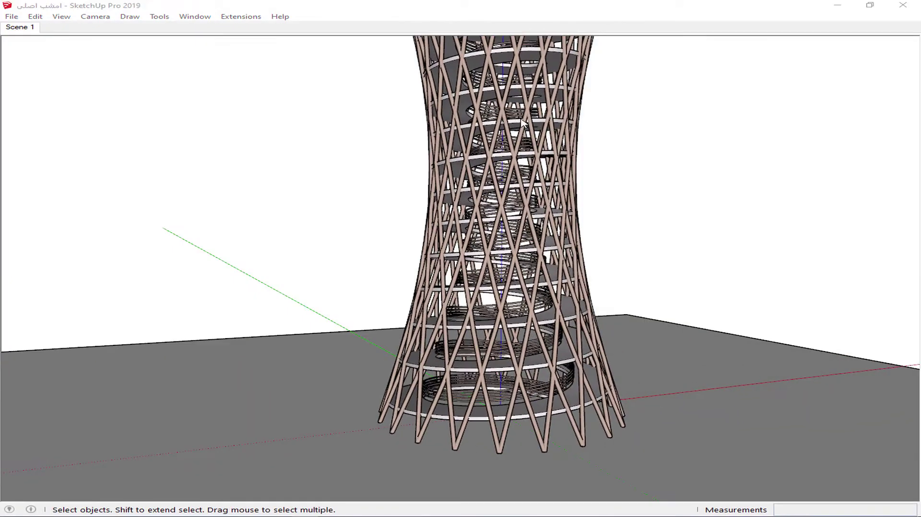
pyautogui.press('z')
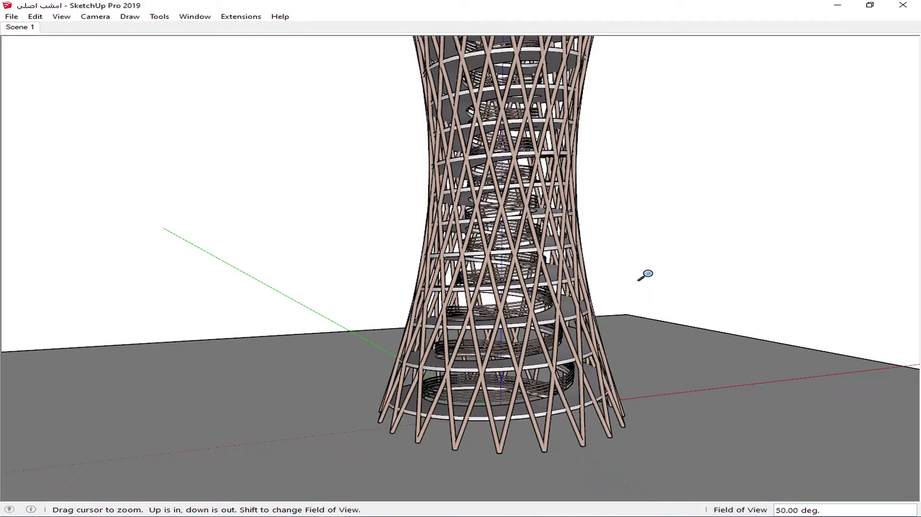
pyautogui.press('Return')
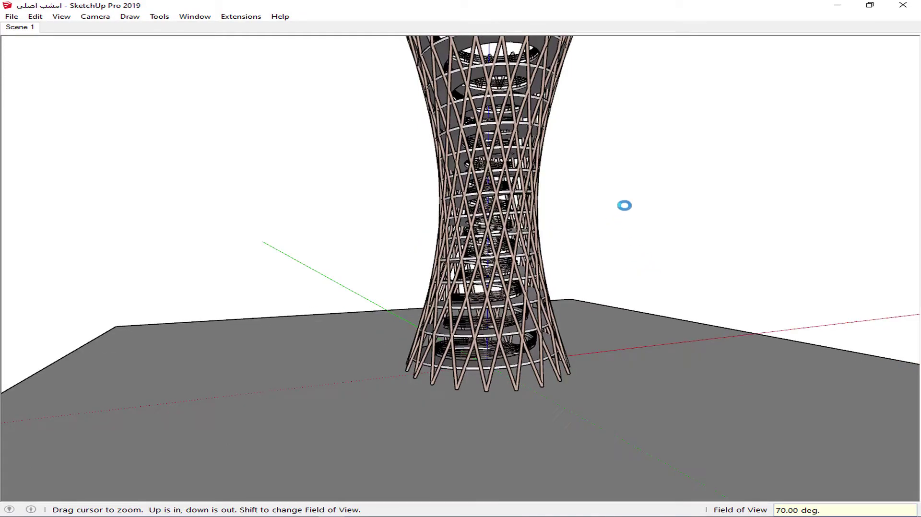
pyautogui.moveTo(611, 174); pyautogui.dragTo(595, 171, button='middle')
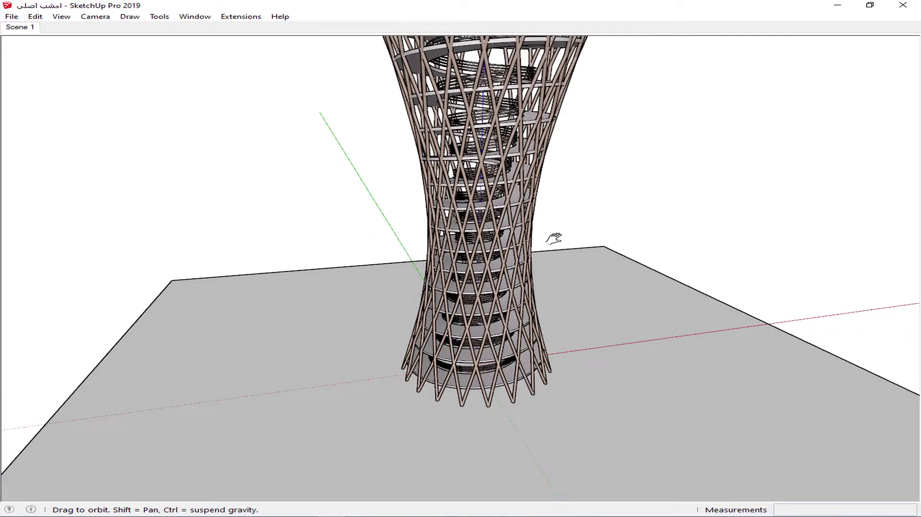
pyautogui.moveTo(554, 239)
pyautogui.mouseDown(button='middle')
pyautogui.moveTo(694, 195)
pyautogui.moveTo(528, 251)
pyautogui.moveTo(663, 232)
pyautogui.moveTo(658, 251)
pyautogui.moveTo(833, 257)
pyautogui.moveTo(600, 259)
pyautogui.moveTo(734, 269)
pyautogui.moveTo(508, 278)
pyautogui.moveTo(629, 283)
pyautogui.moveTo(492, 268)
pyautogui.moveTo(617, 275)
pyautogui.moveTo(691, 344)
pyautogui.moveTo(660, 426)
pyautogui.moveTo(639, 284)
pyautogui.moveTo(623, 327)
pyautogui.mouseUp(button='middle')
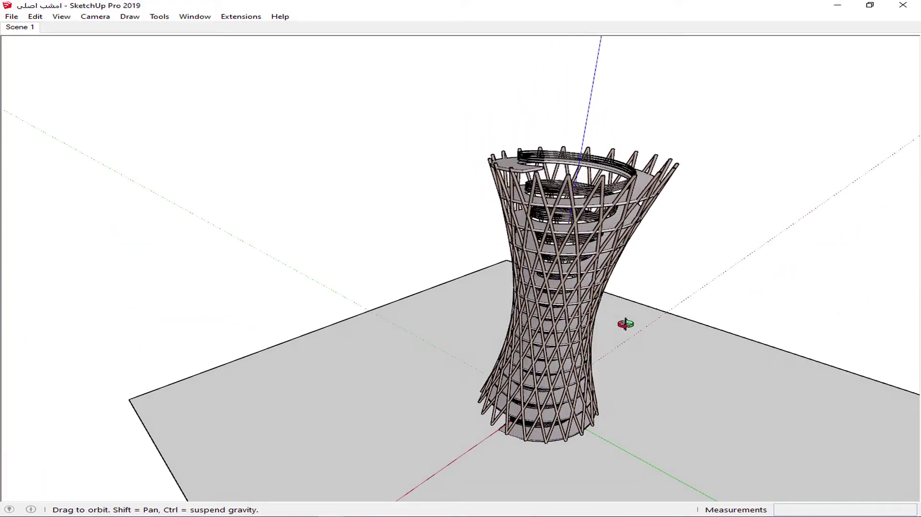
# From the front view, set the field of view to 50 degrees and frame the tower
pyautogui.press('F2')
pyautogui.press('z')
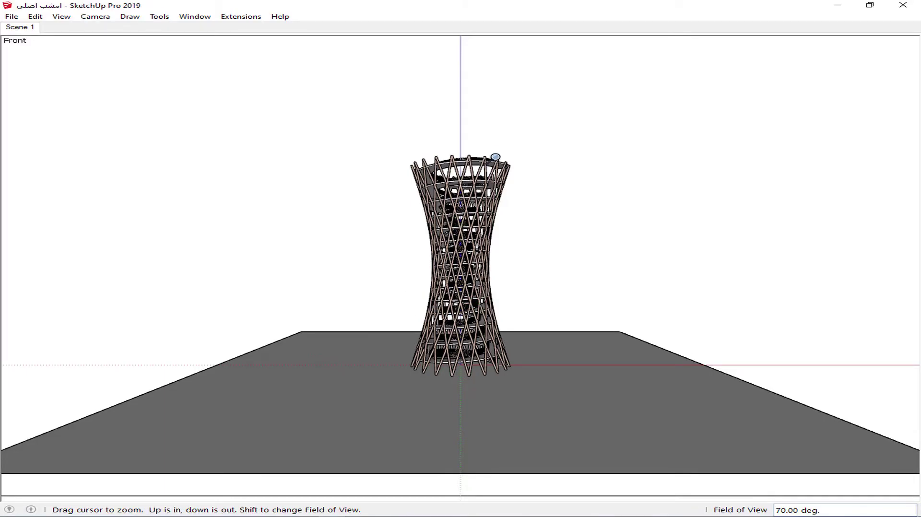
pyautogui.moveTo(524, 123); pyautogui.dragTo(528, 136)
pyautogui.write('5')
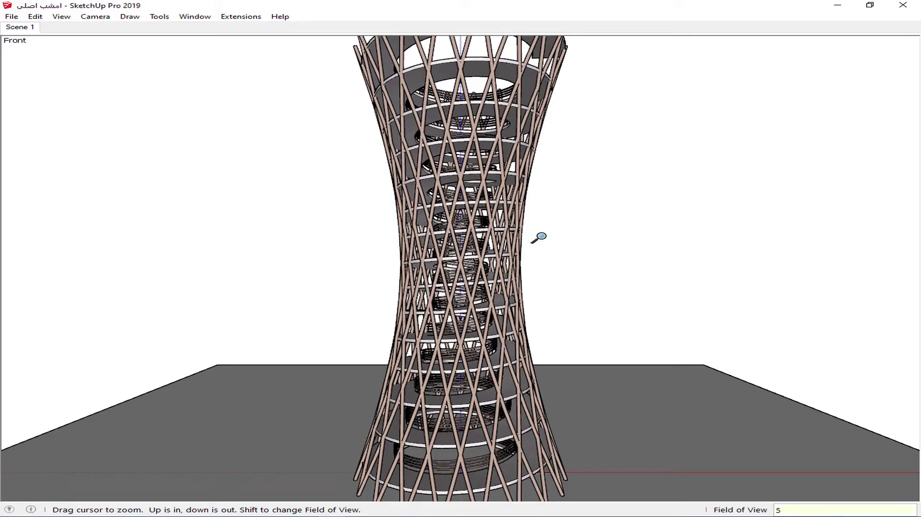
pyautogui.write('0')
pyautogui.press('Return')
pyautogui.scroll(-2, 590, 290)
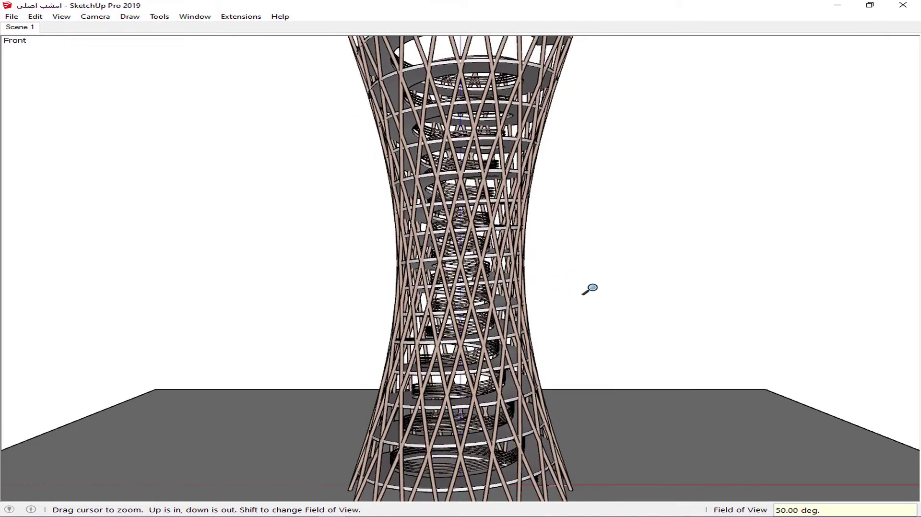
pyautogui.scroll(-2, 637, 261)
pyautogui.scroll(-1, 596, 265)
pyautogui.scroll(-2, 608, 236)
pyautogui.scroll(1, 619, 236)
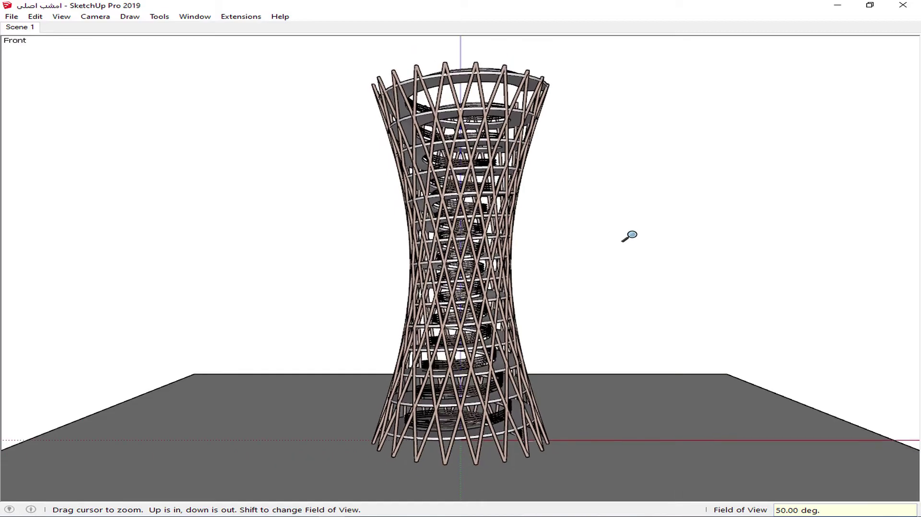
pyautogui.moveTo(617, 244)
pyautogui.mouseDown(button='middle')
pyautogui.moveTo(703, 254)
pyautogui.moveTo(577, 240)
pyautogui.moveTo(741, 300)
pyautogui.moveTo(650, 211)
pyautogui.moveTo(595, 336)
pyautogui.mouseUp(button='middle')
pyautogui.scroll(1, 590, 314)
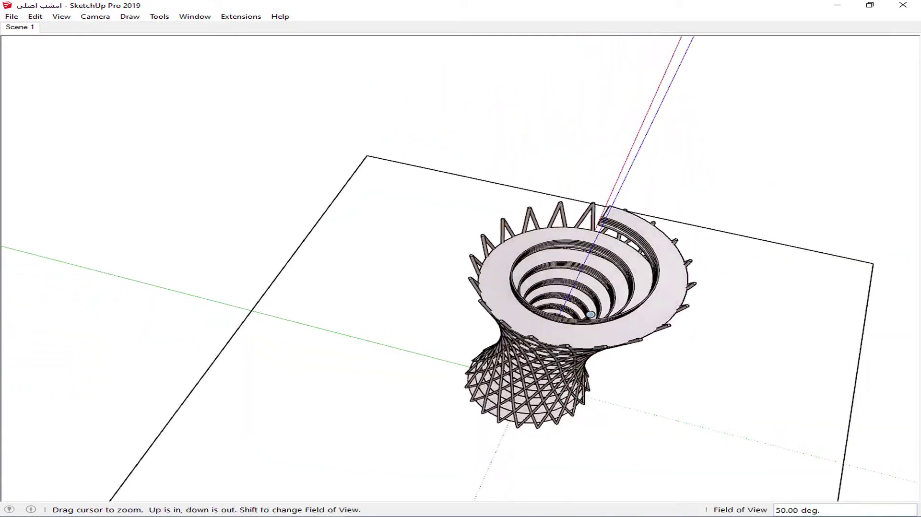
pyautogui.moveTo(596, 284); pyautogui.dragTo(474, 364, button='middle')
pyautogui.scroll(1, 472, 365)
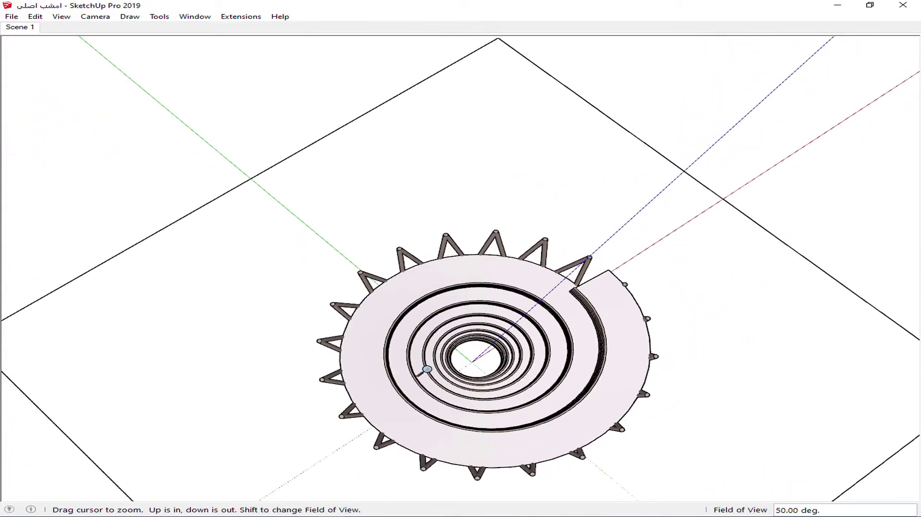
pyautogui.scroll(1, 468, 367)
pyautogui.scroll(2, 463, 370)
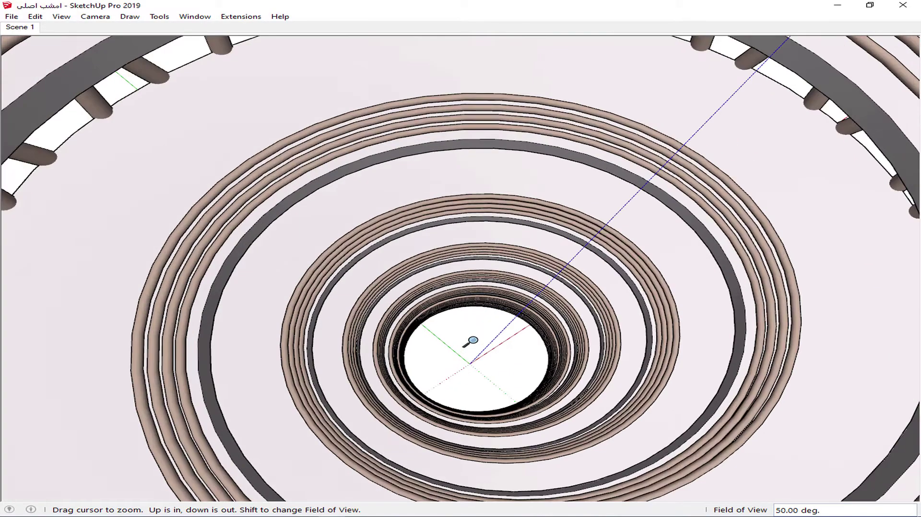
pyautogui.scroll(2, 469, 348)
pyautogui.scroll(2, 462, 371)
pyautogui.scroll(1, 467, 378)
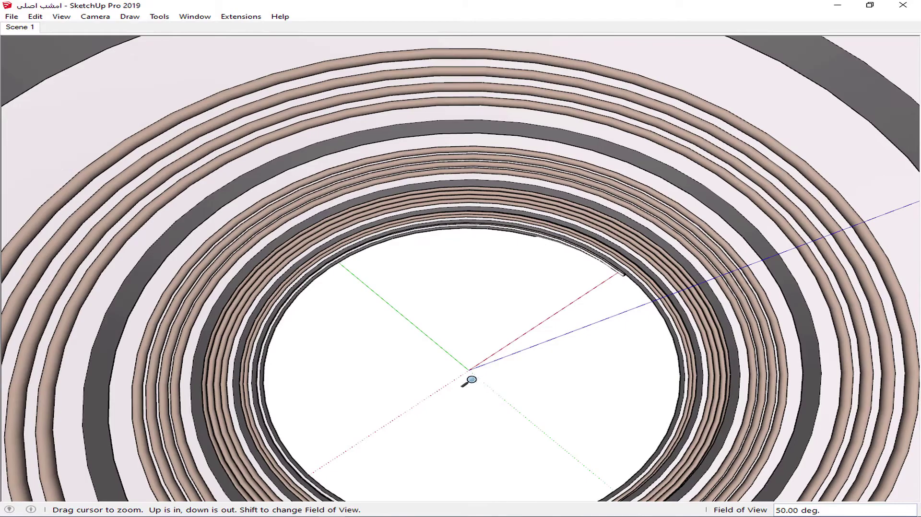
pyautogui.moveTo(421, 390)
pyautogui.mouseDown(button='middle')
pyautogui.moveTo(551, 199)
pyautogui.moveTo(542, 168)
pyautogui.moveTo(493, 234)
pyautogui.mouseUp(button='middle')
pyautogui.scroll(-4, 493, 234)
pyautogui.moveTo(497, 268)
pyautogui.mouseDown(button='middle')
pyautogui.moveTo(596, 232)
pyautogui.moveTo(499, 300)
pyautogui.moveTo(732, 186)
pyautogui.mouseUp(button='middle')
pyautogui.scroll(-1, 580, 237)
pyautogui.scroll(-2, 599, 208)
pyautogui.moveTo(604, 282); pyautogui.dragTo(397, 423, button='middle')
pyautogui.scroll(-2, 688, 117)
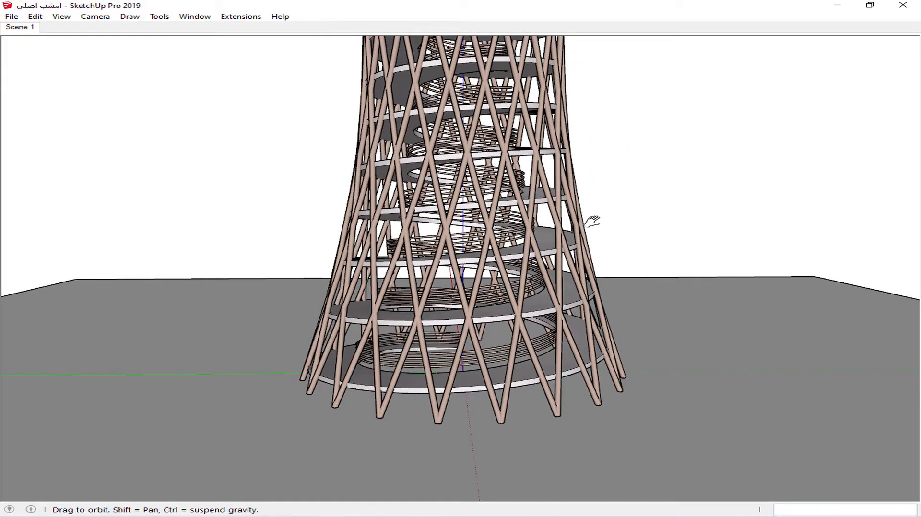
pyautogui.moveTo(476, 307)
pyautogui.mouseDown(button='middle')
pyautogui.moveTo(428, 345)
pyautogui.moveTo(461, 425)
pyautogui.mouseUp(button='middle')
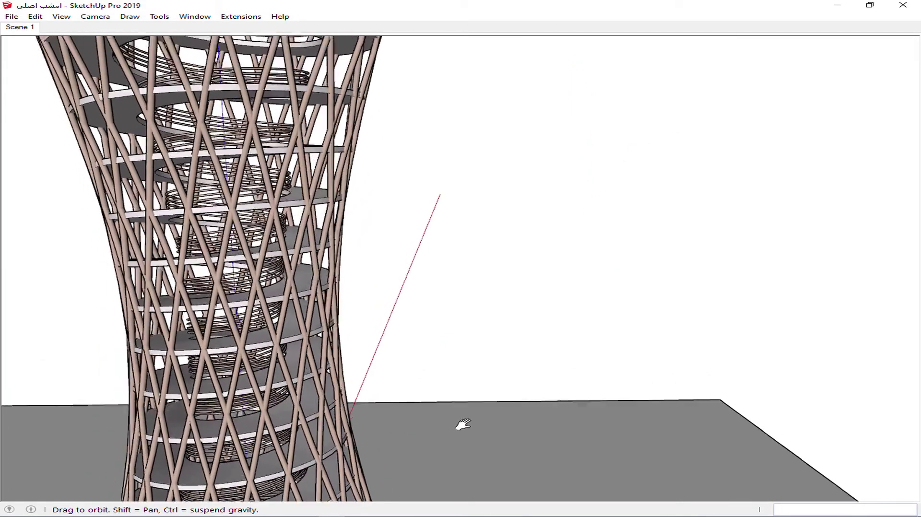
pyautogui.scroll(1, 483, 378)
pyautogui.moveTo(483, 128); pyautogui.dragTo(547, 254, button='middle')
pyautogui.scroll(-1, 544, 257)
pyautogui.scroll(-2, 574, 216)
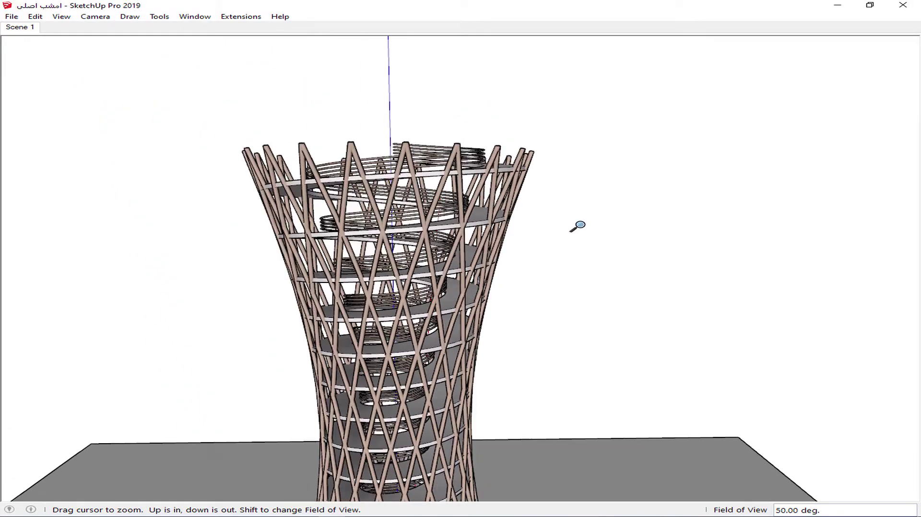
pyautogui.moveTo(610, 302)
pyautogui.mouseDown(button='middle')
pyautogui.moveTo(591, 205)
pyautogui.moveTo(595, 179)
pyautogui.moveTo(632, 123)
pyautogui.mouseUp(button='middle')
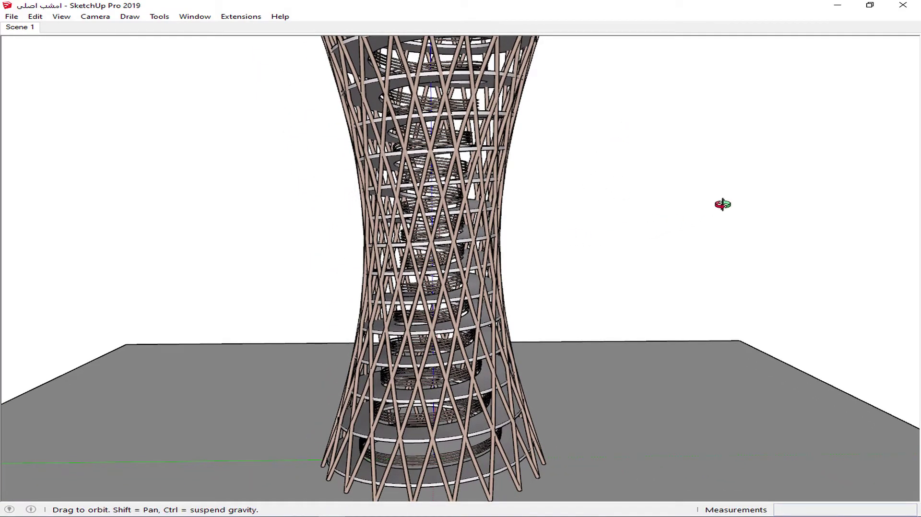
pyautogui.moveTo(721, 203)
pyautogui.mouseDown(button='middle')
pyautogui.moveTo(350, 220)
pyautogui.moveTo(167, 243)
pyautogui.moveTo(232, 251)
pyautogui.moveTo(288, 274)
pyautogui.moveTo(540, 289)
pyautogui.moveTo(482, 259)
pyautogui.moveTo(672, 199)
pyautogui.moveTo(544, 293)
pyautogui.moveTo(501, 339)
pyautogui.moveTo(520, 267)
pyautogui.moveTo(422, 192)
pyautogui.moveTo(473, 148)
pyautogui.moveTo(584, 213)
pyautogui.mouseUp(button='middle')
pyautogui.moveTo(625, 335)
pyautogui.keyDown('shift'); pyautogui.mouseDown(button='middle')
pyautogui.moveTo(510, 308)
pyautogui.moveTo(602, 296)
pyautogui.moveTo(598, 321)
pyautogui.mouseUp(button='middle'); pyautogui.keyUp('shift')
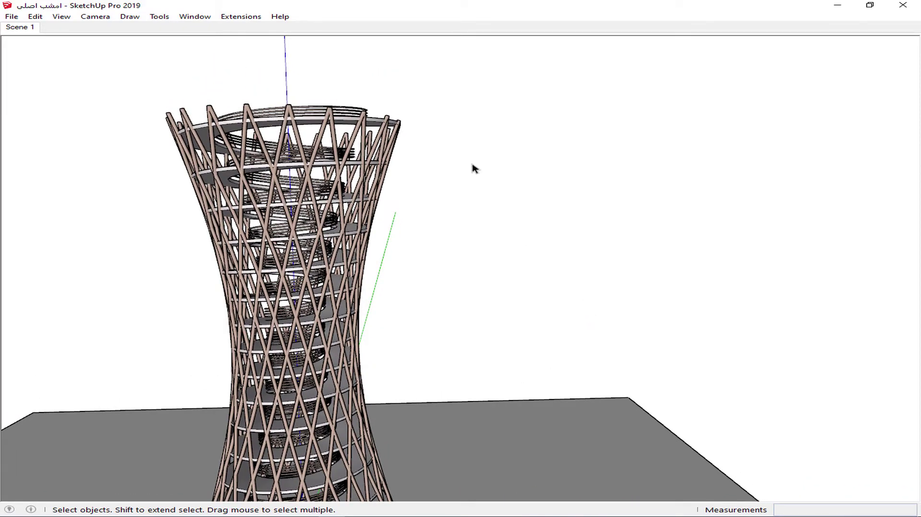